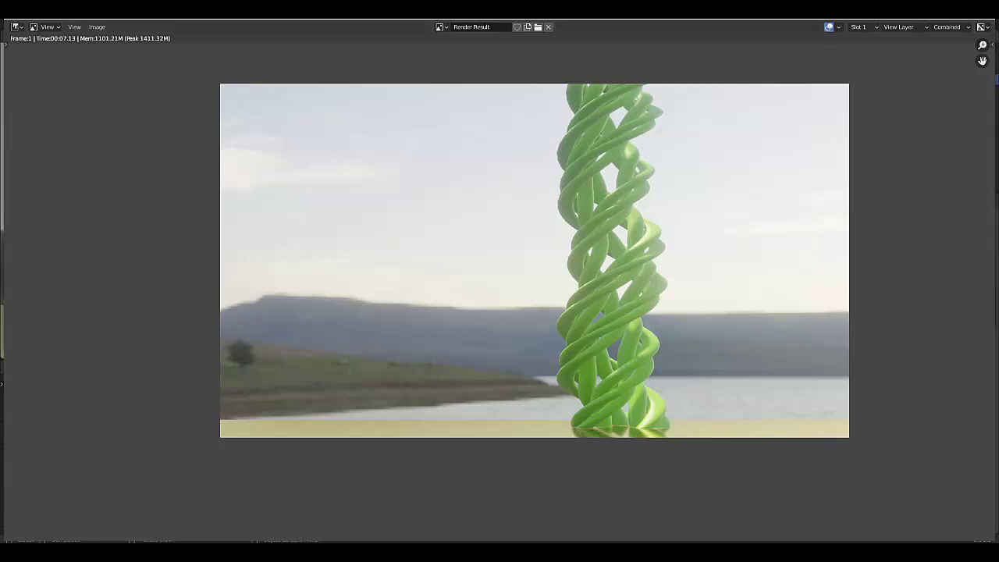
Step: Close the render result and orbit and zoom around the green beanstalk down to eye level
key(Escape)
scroll(394, 202, up, 2)
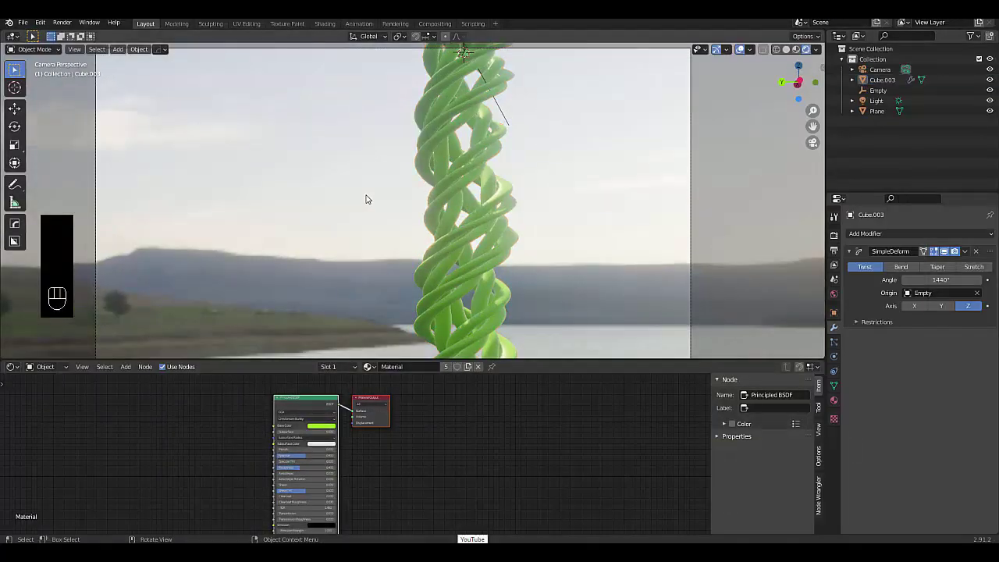
middle_drag(366, 198, 440, 239)
scroll(665, 111, up, 2)
scroll(640, 201, up, 1)
scroll(440, 232, down, 4)
middle_drag(292, 300, 464, 236)
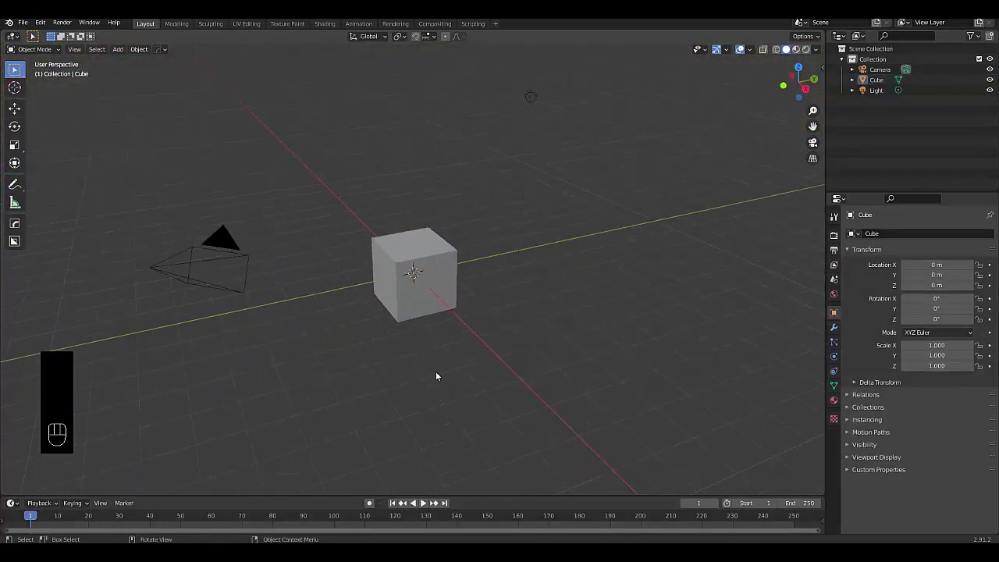
Step: In front view, move the default cube up along Z to 1 m
click(406, 305)
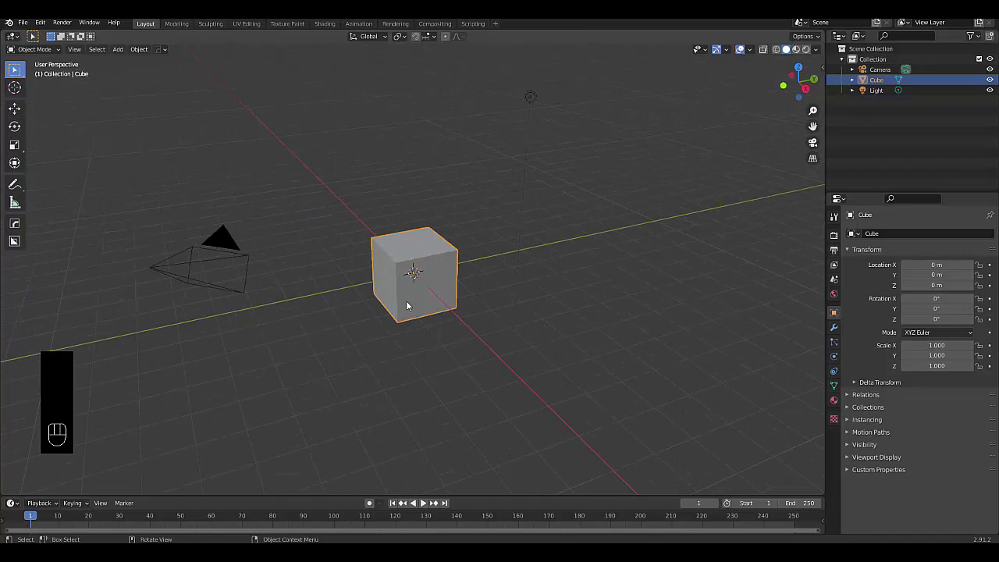
key(KP_1)
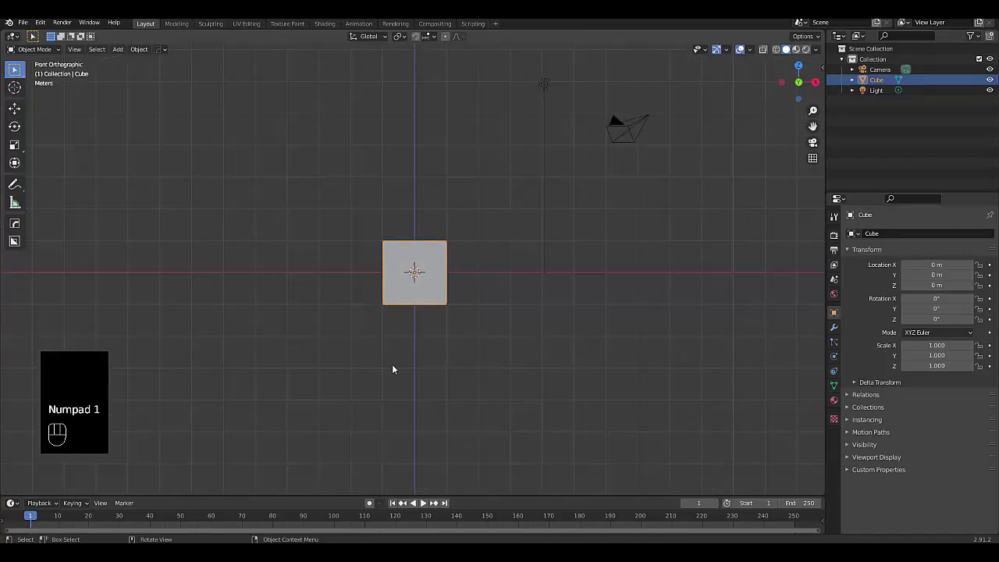
key(g)
key(z)
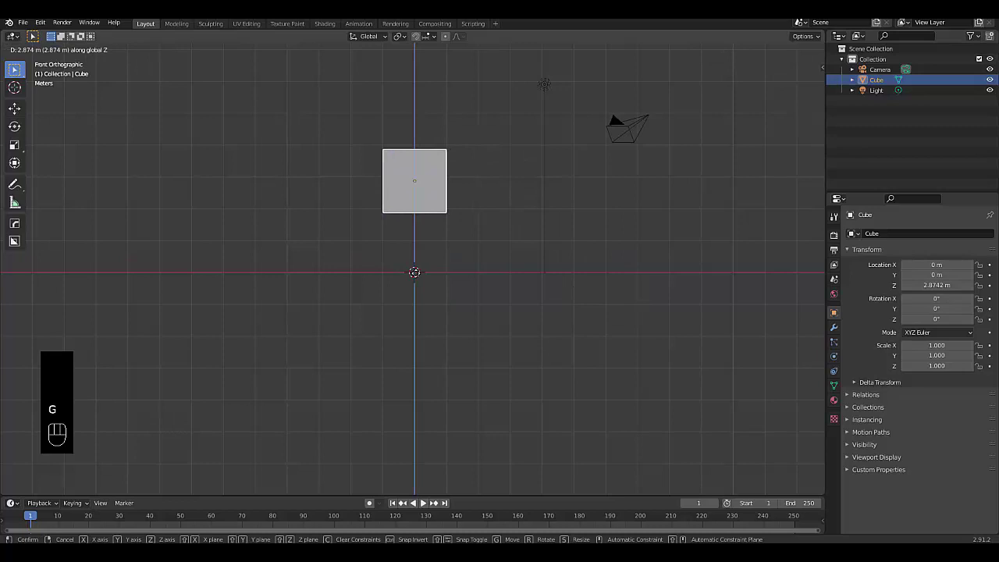
text(1)
click(414, 275)
scroll(414, 276, up, 5)
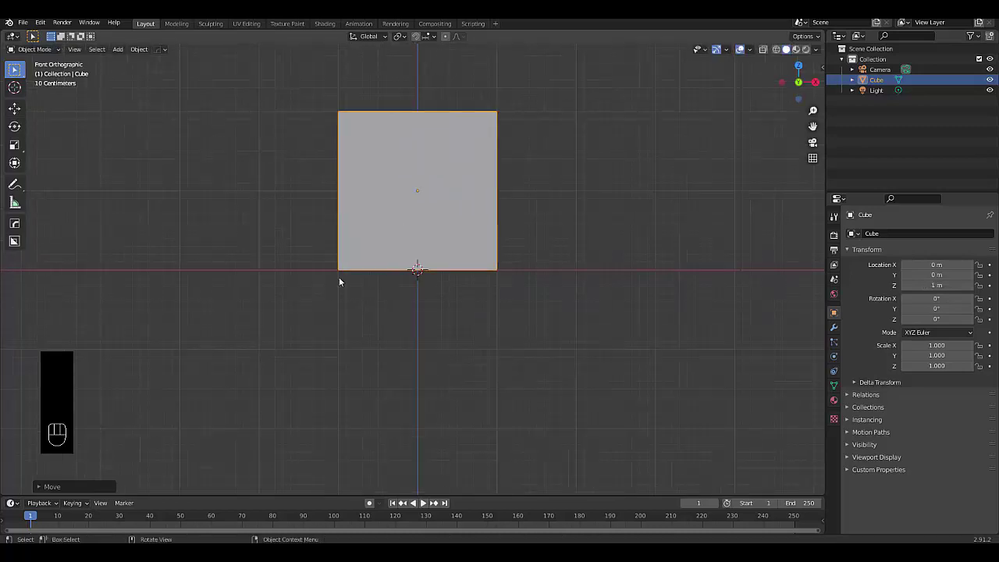
scroll(392, 320, down, 5)
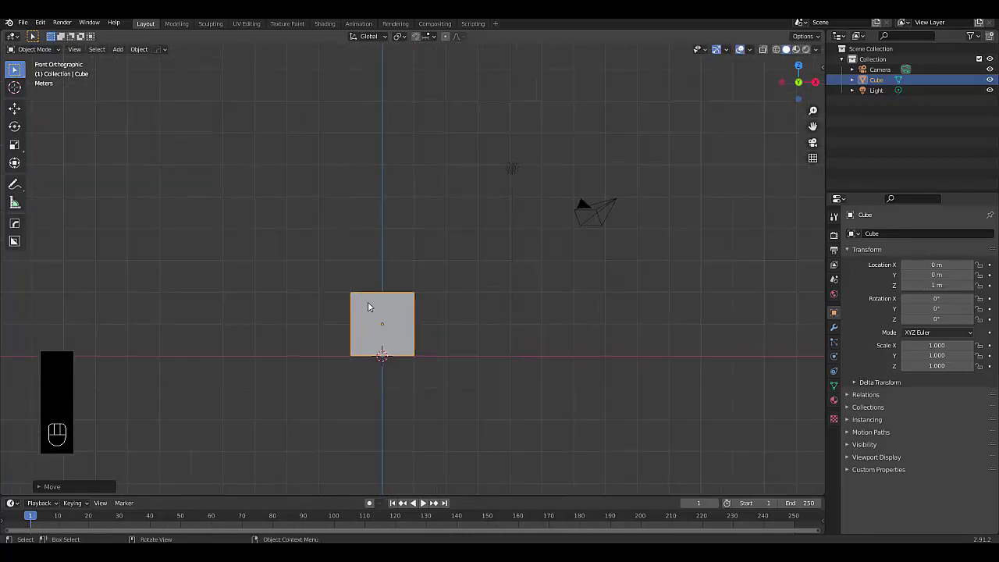
Step: In Edit Mode, select the cube's top face and raise it along Z into a tall column
key(Tab)
click(453, 290)
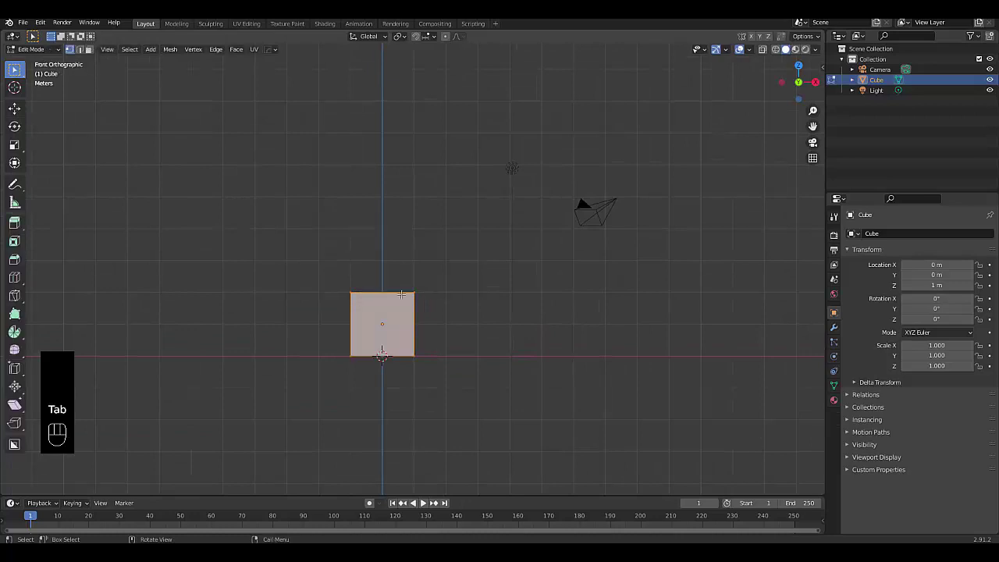
middle_drag(374, 290, 374, 336)
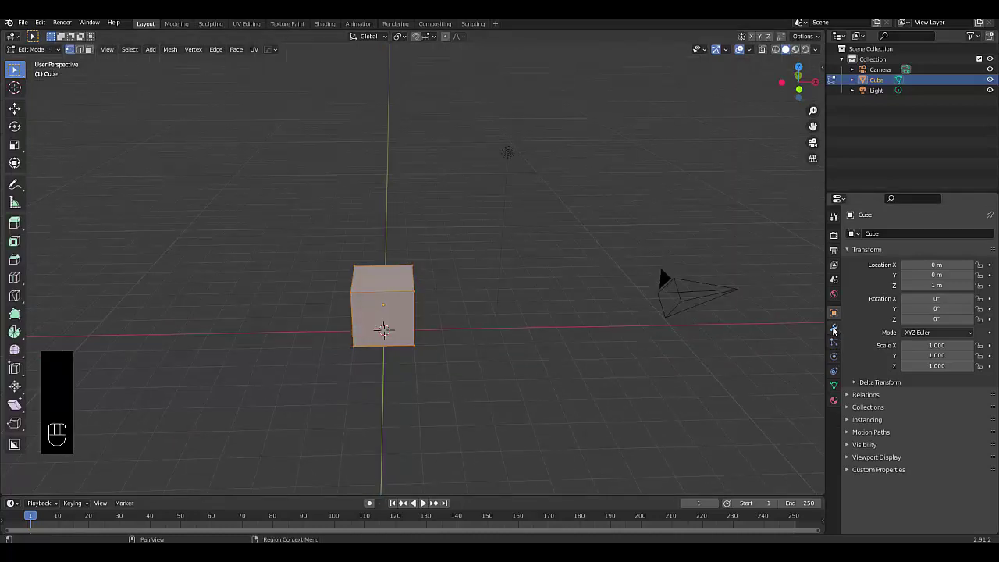
key(3)
click(377, 279)
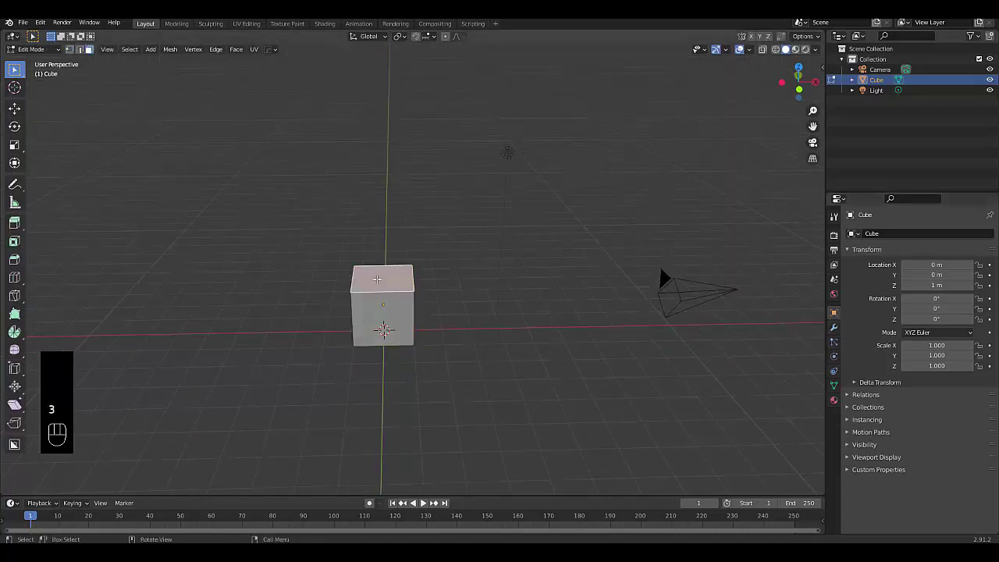
key(KP_1)
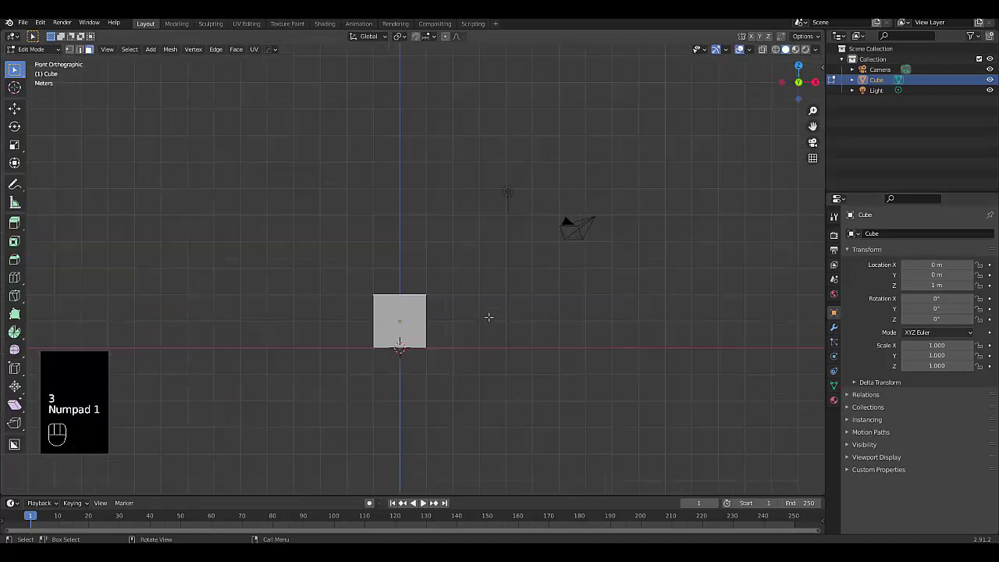
key(g)
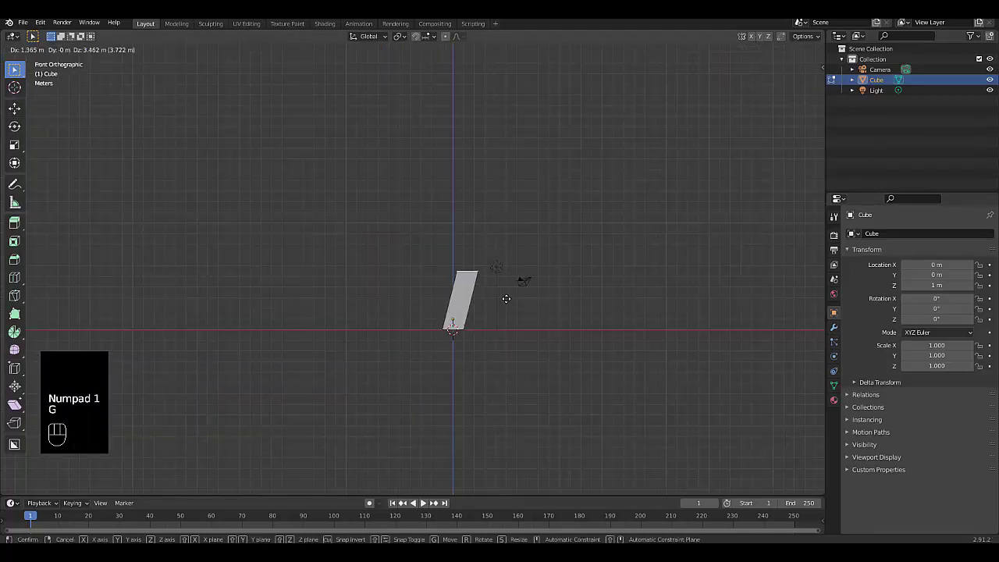
key(z)
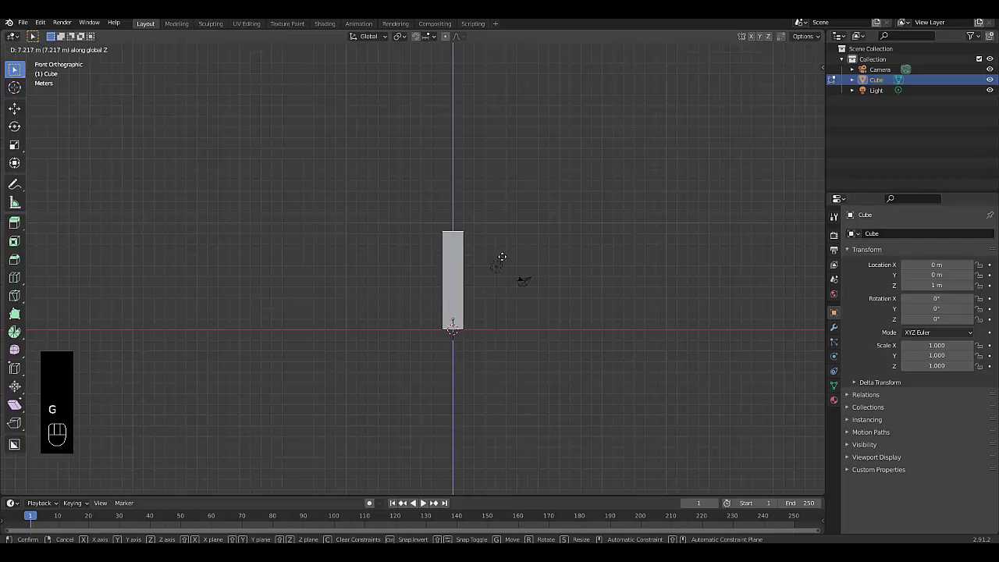
click(501, 255)
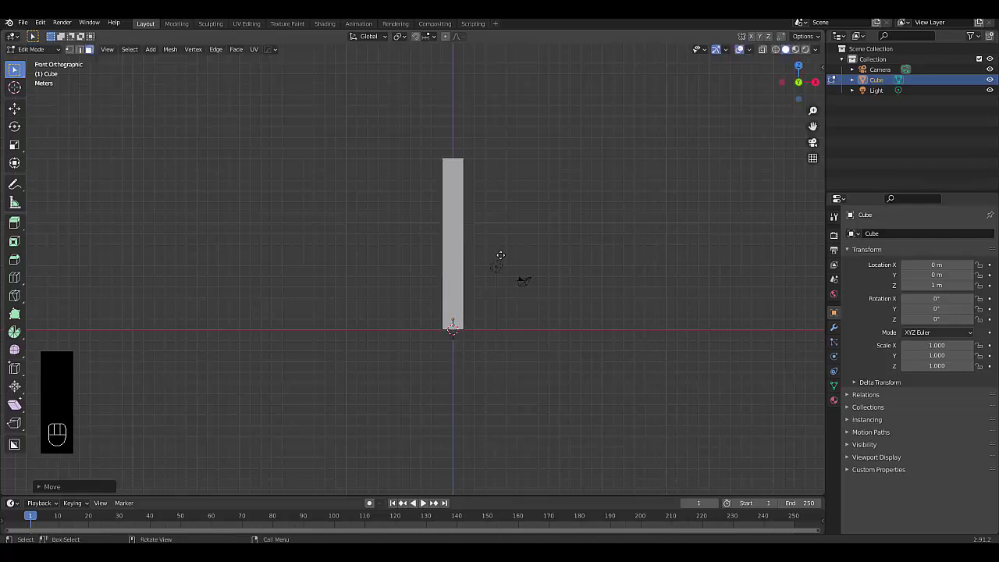
Step: Add a Mirror modifier to the column
click(836, 329)
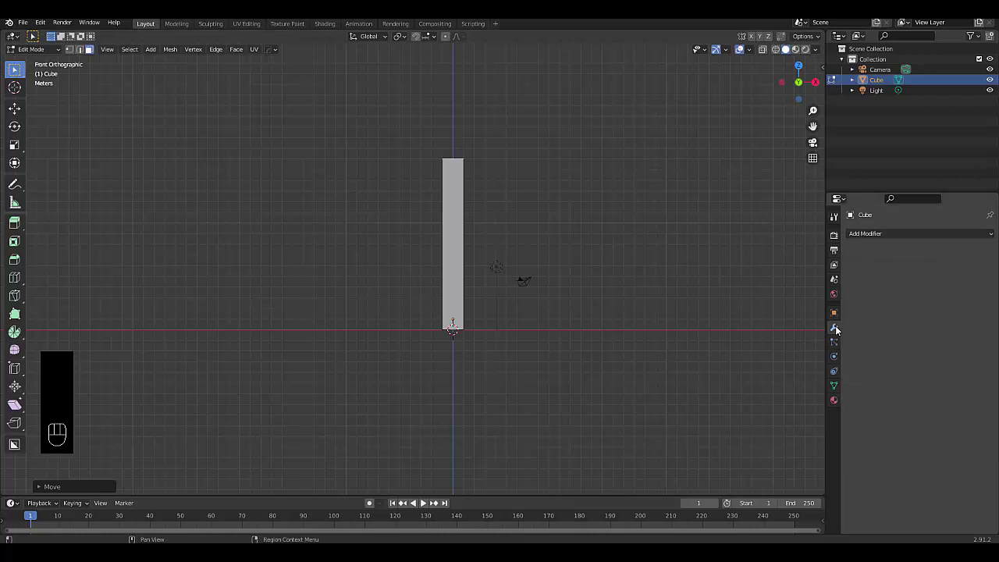
click(878, 234)
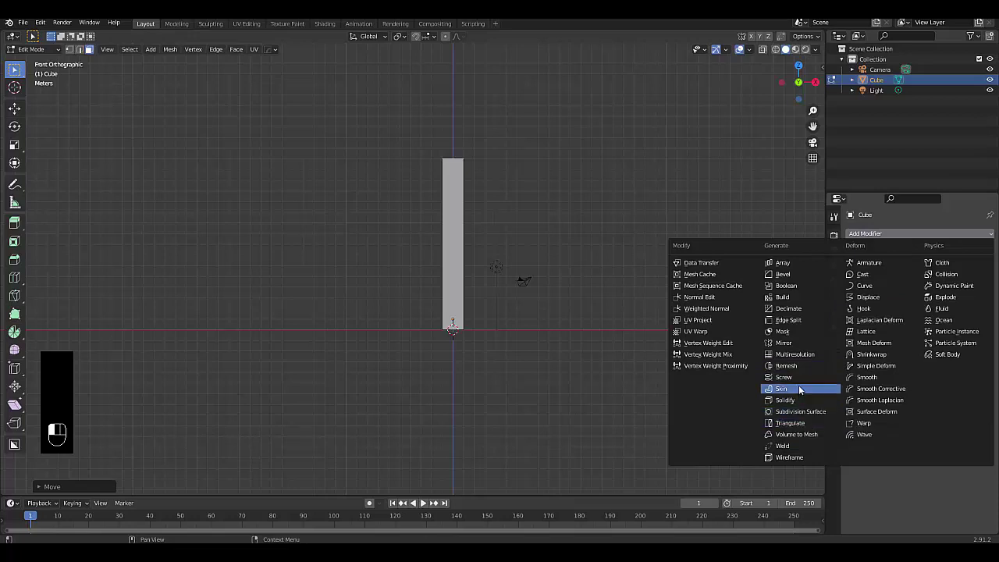
click(792, 348)
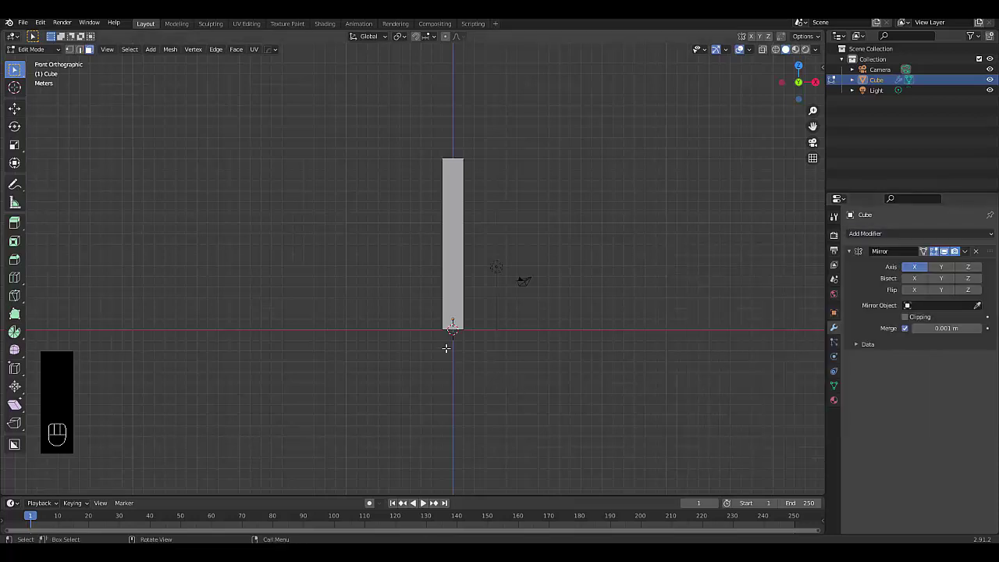
Step: Return to Object Mode and add a Plain Axes empty at the origin
key(shift+a)
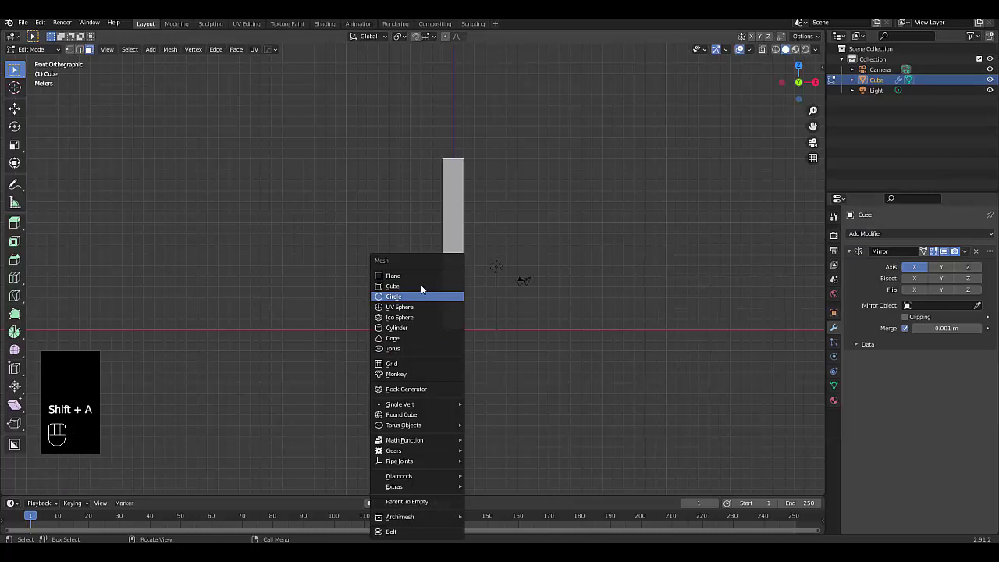
mouse_move(423, 408)
key(Tab)
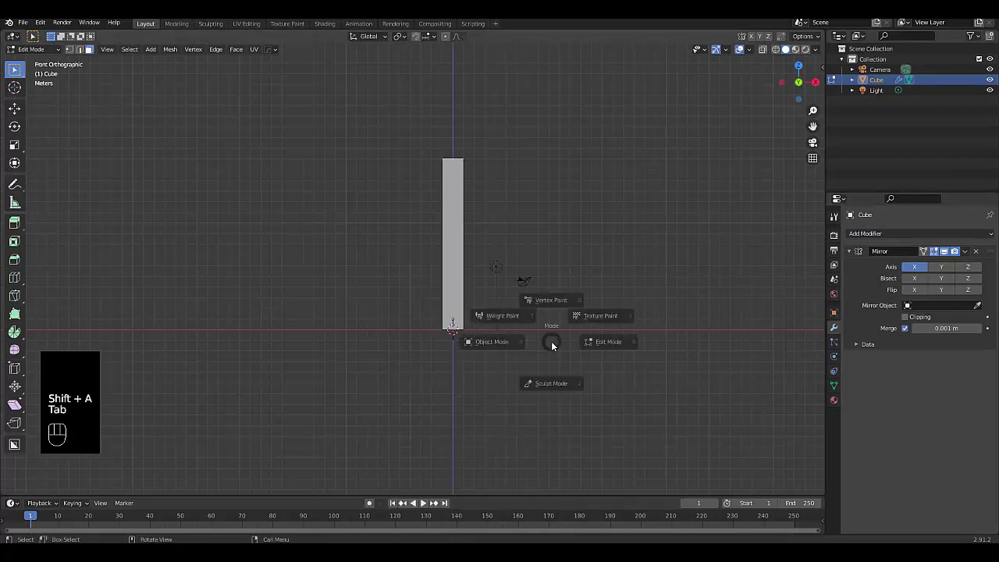
click(502, 342)
key(shift+a)
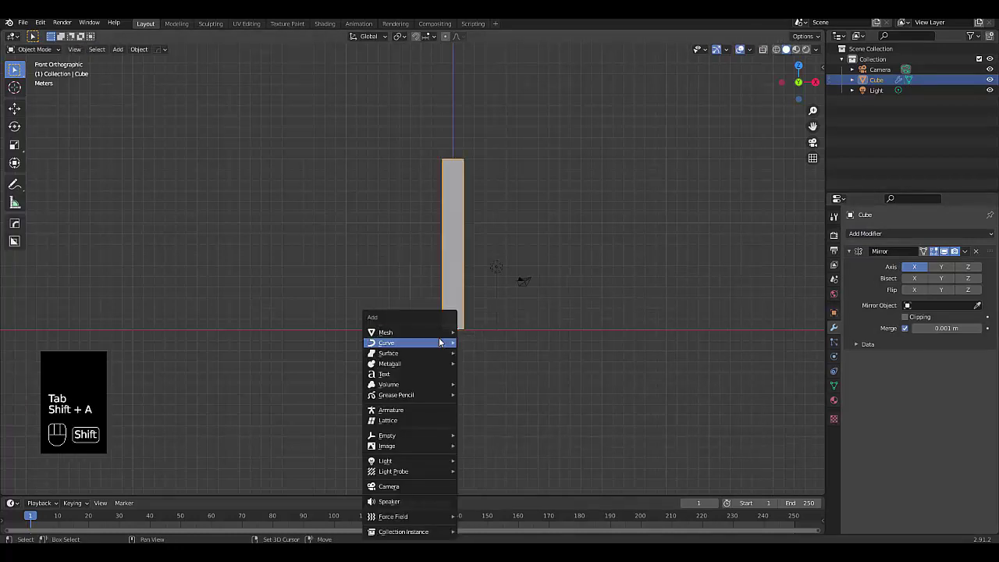
mouse_move(415, 435)
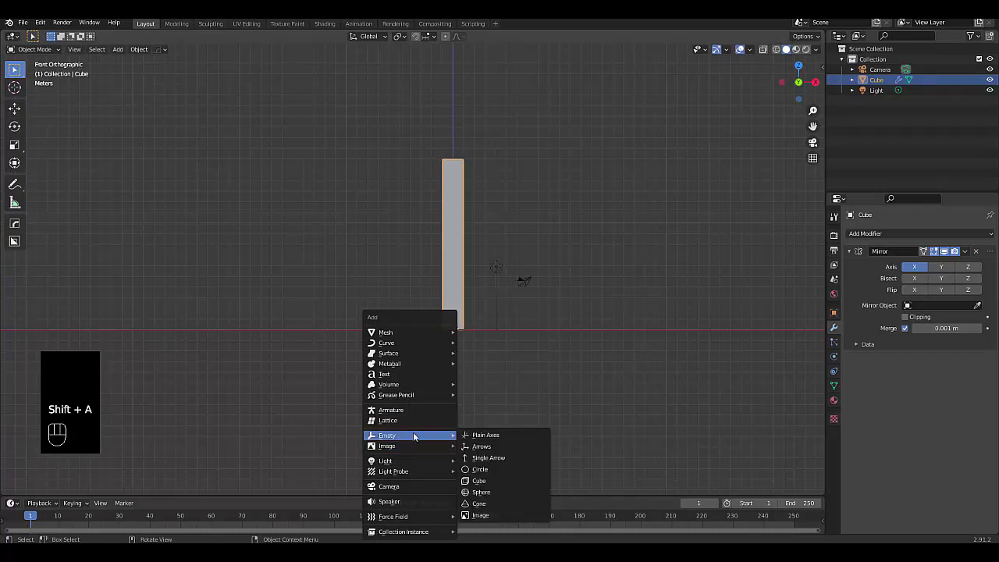
click(506, 435)
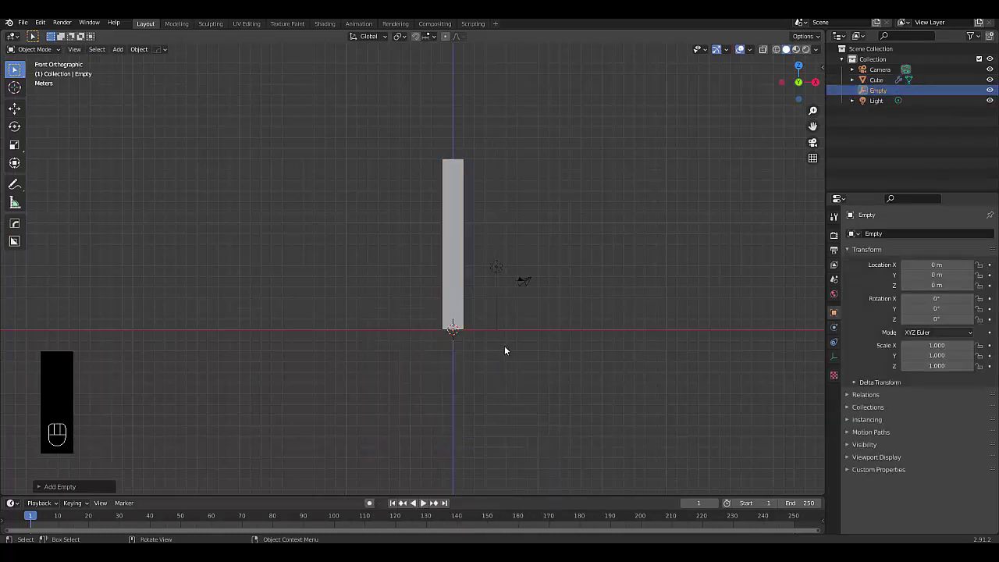
Step: Set the column's Mirror Object to the Empty, enable axis Z and disable X
click(450, 255)
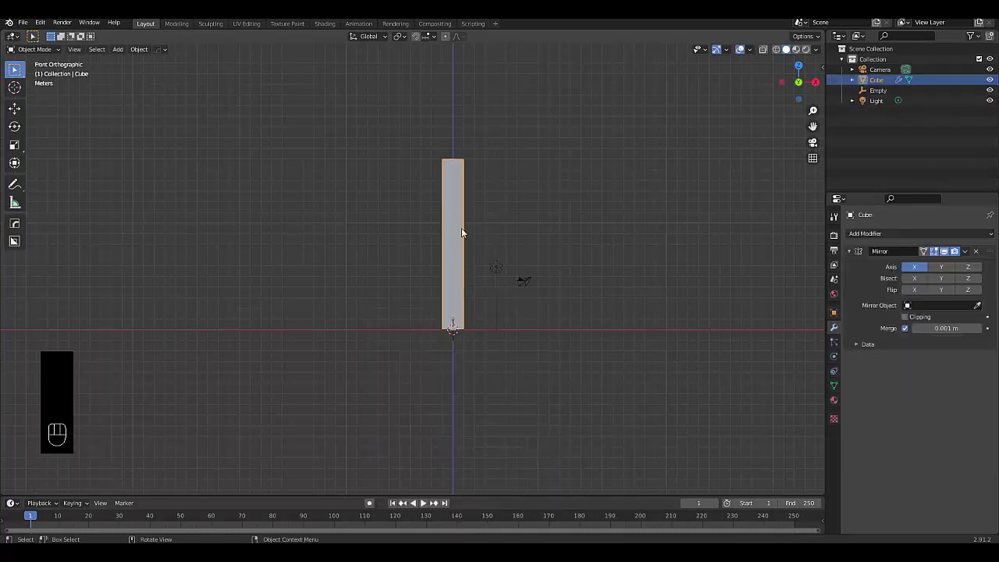
click(934, 306)
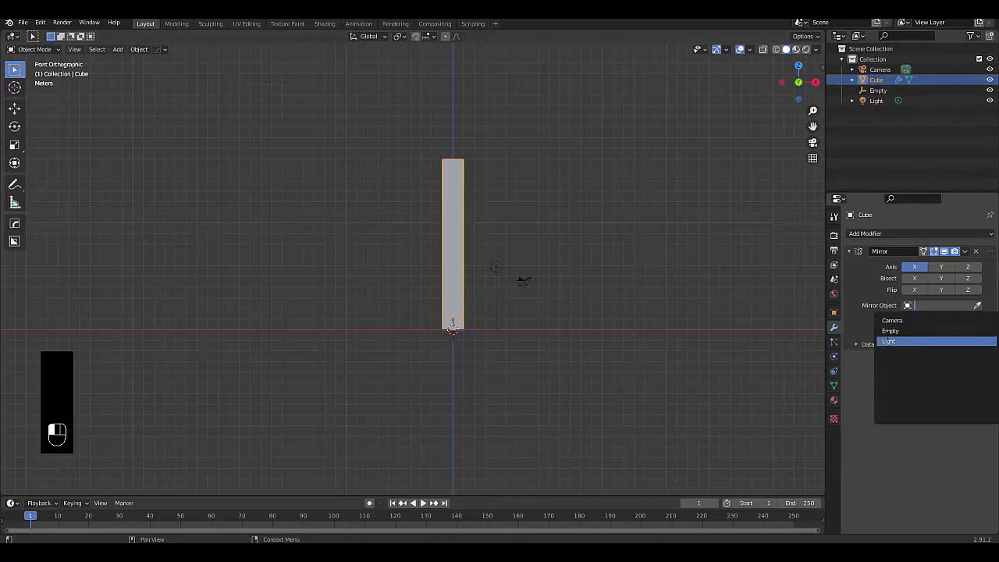
click(890, 331)
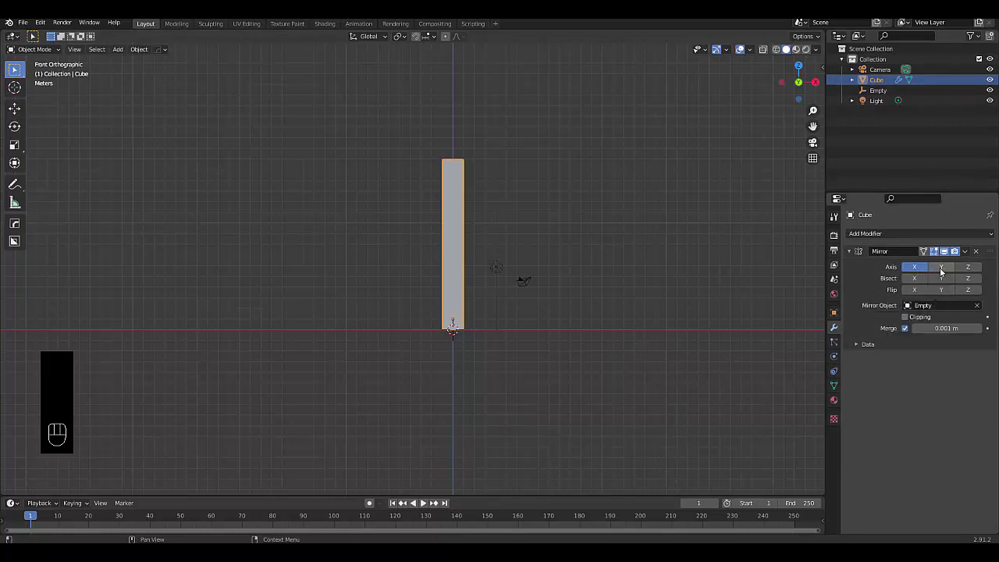
click(969, 267)
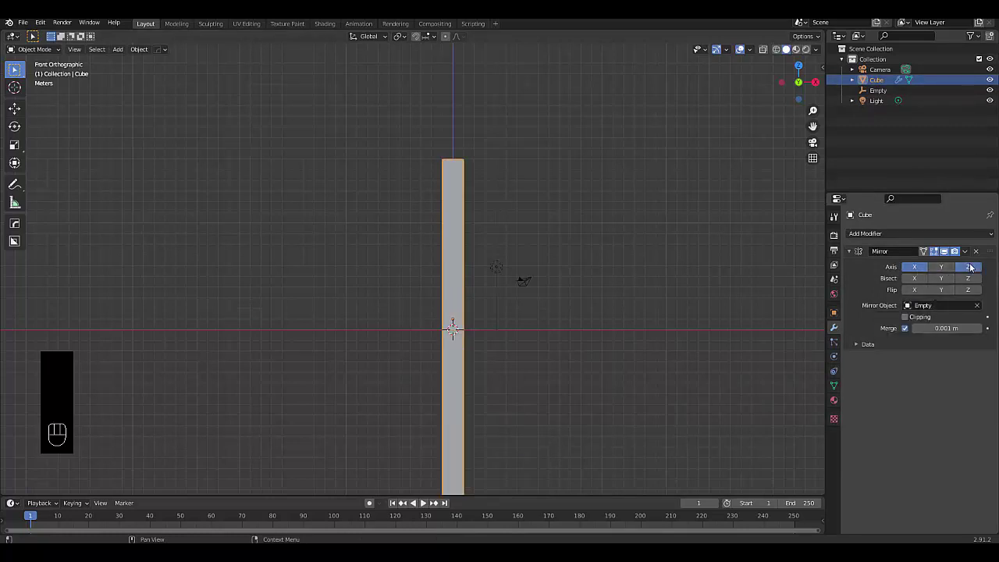
click(918, 270)
scroll(454, 418, down, 2)
scroll(469, 442, up, 2)
middle_drag(474, 429, 448, 412)
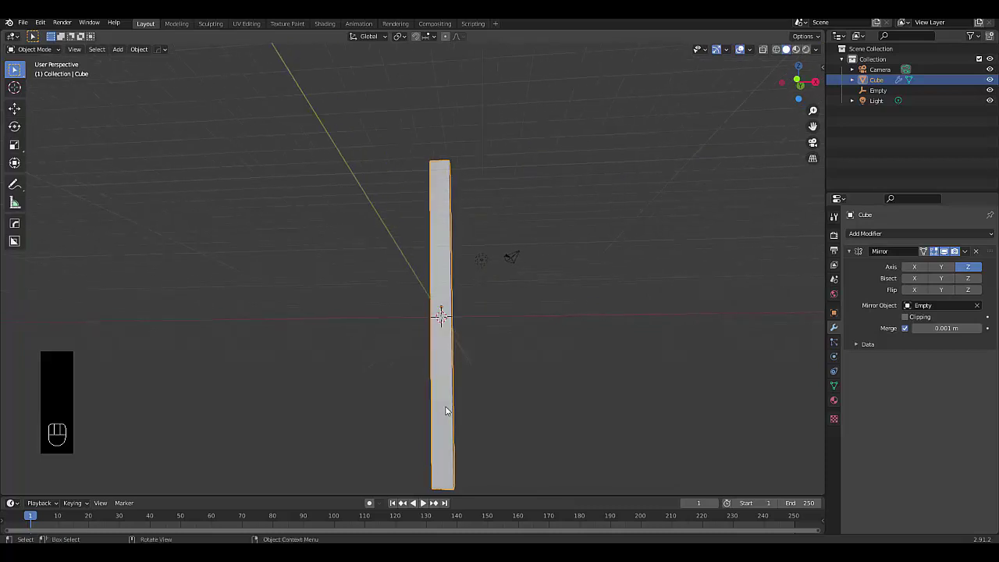
Step: Add a Subdivision Surface modifier with viewport and render levels set to 4
key(KP_1)
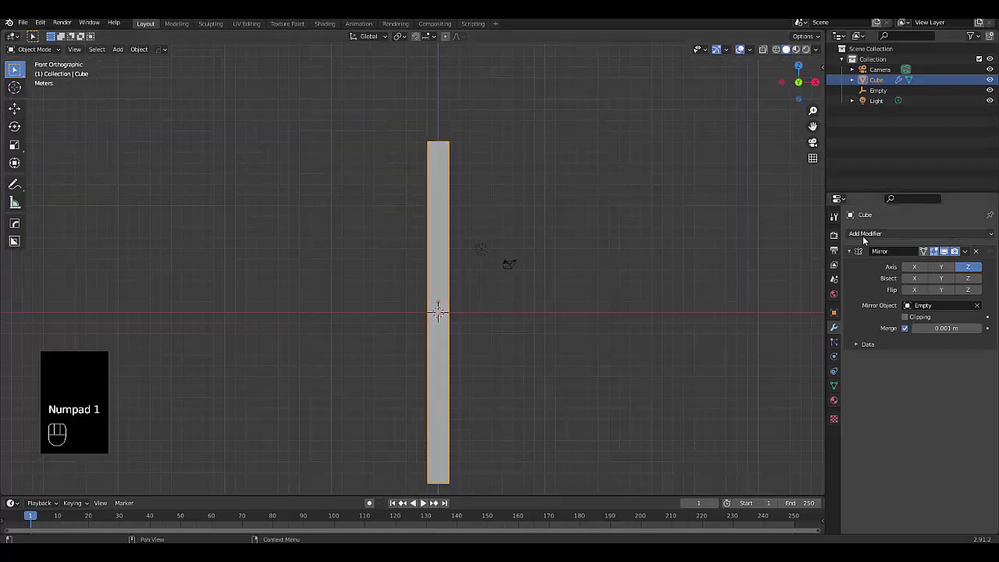
click(866, 234)
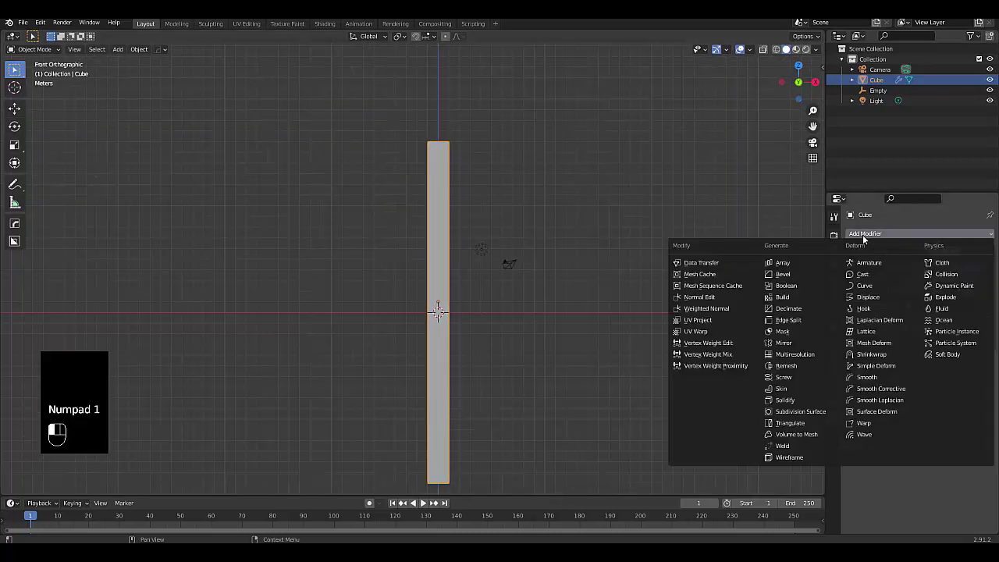
click(815, 413)
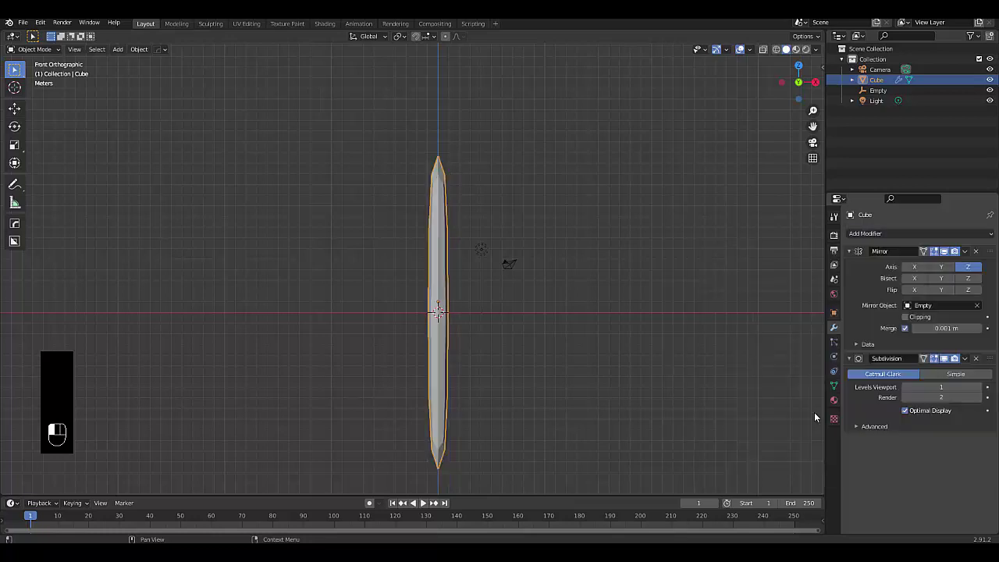
click(907, 387)
text(4)
key(Return)
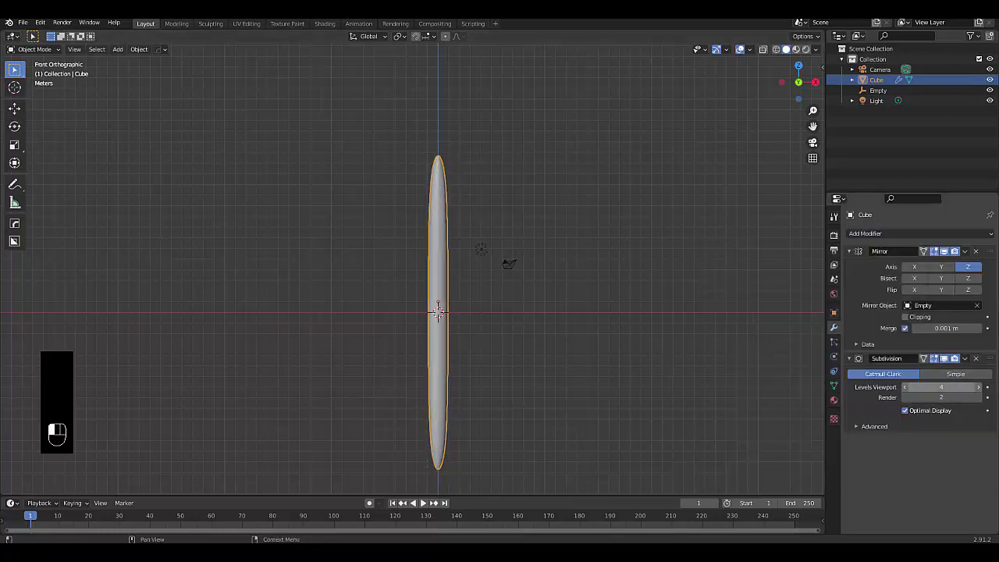
click(934, 397)
text(4)
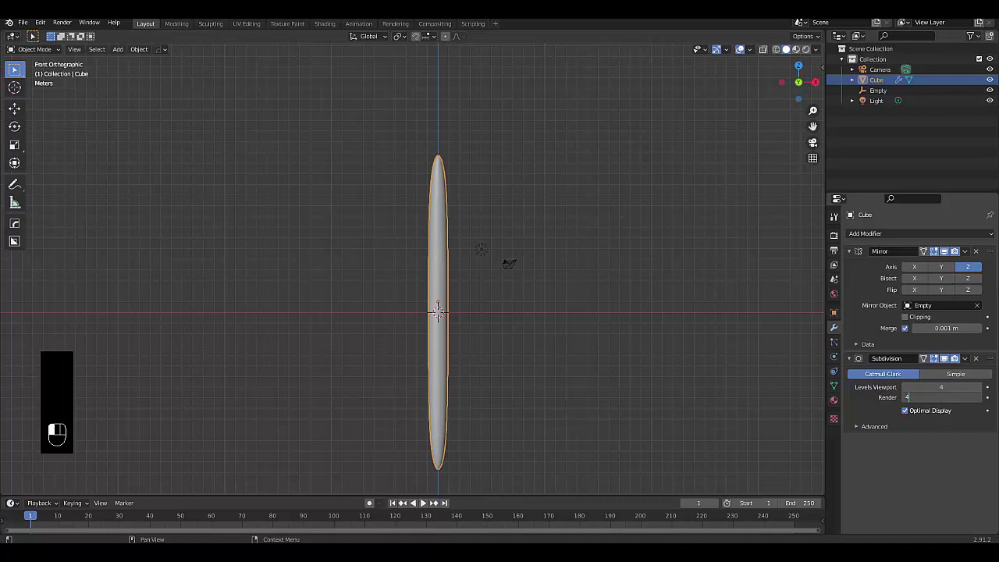
key(Return)
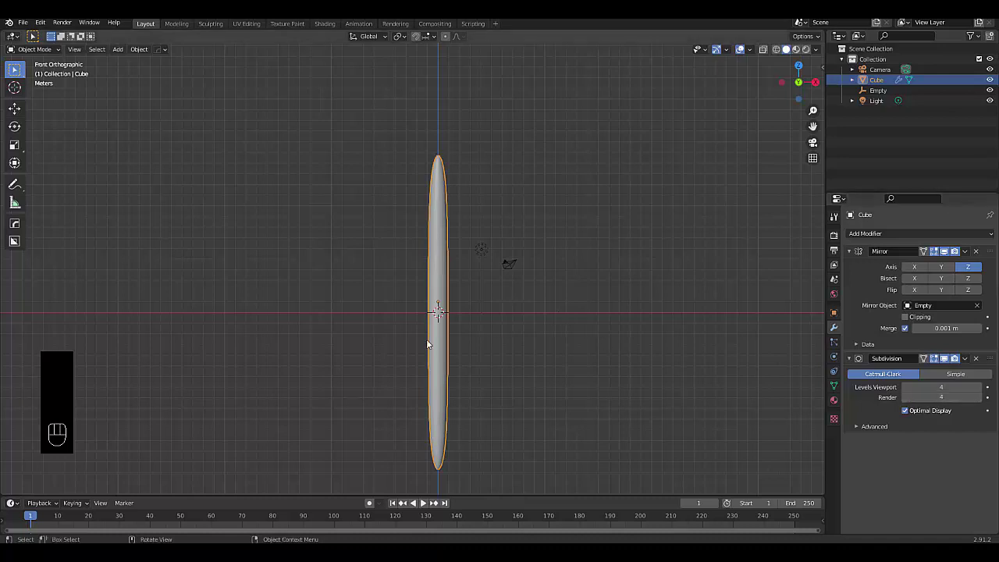
Step: Add a loop cut near the rod's top end in Edit Mode, then return to Object Mode
key(Tab)
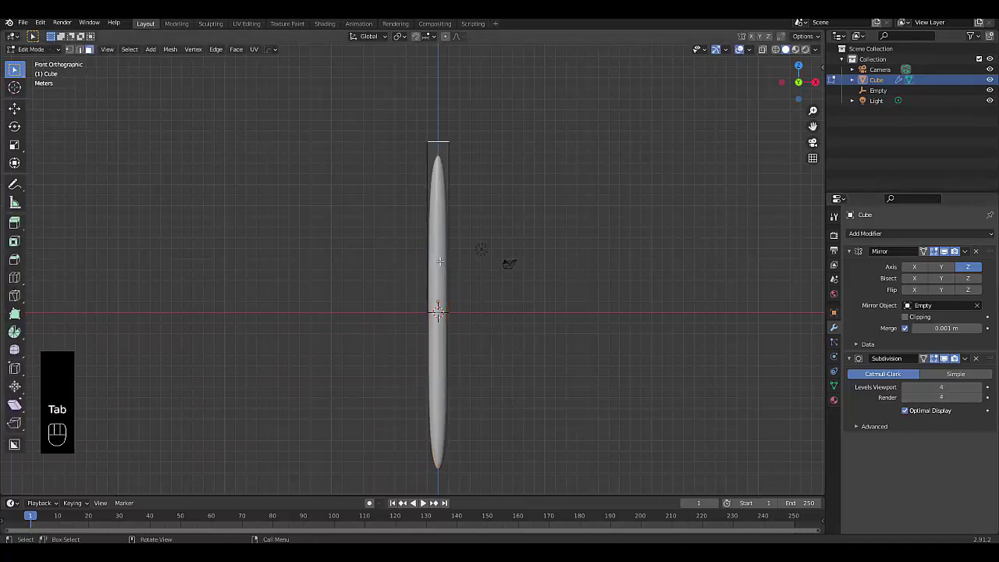
key(ctrl+r)
click(440, 263)
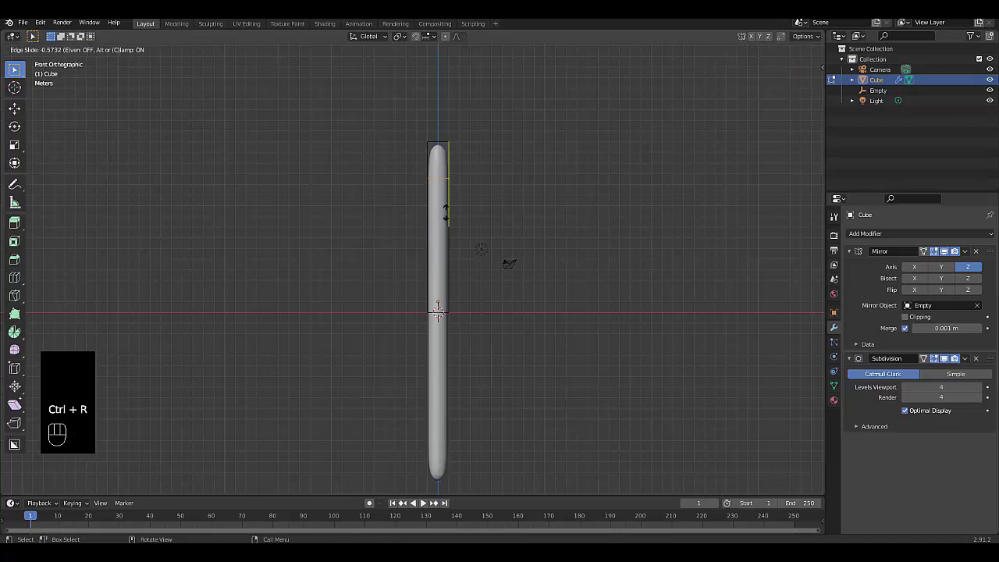
click(509, 263)
scroll(500, 242, down, 2)
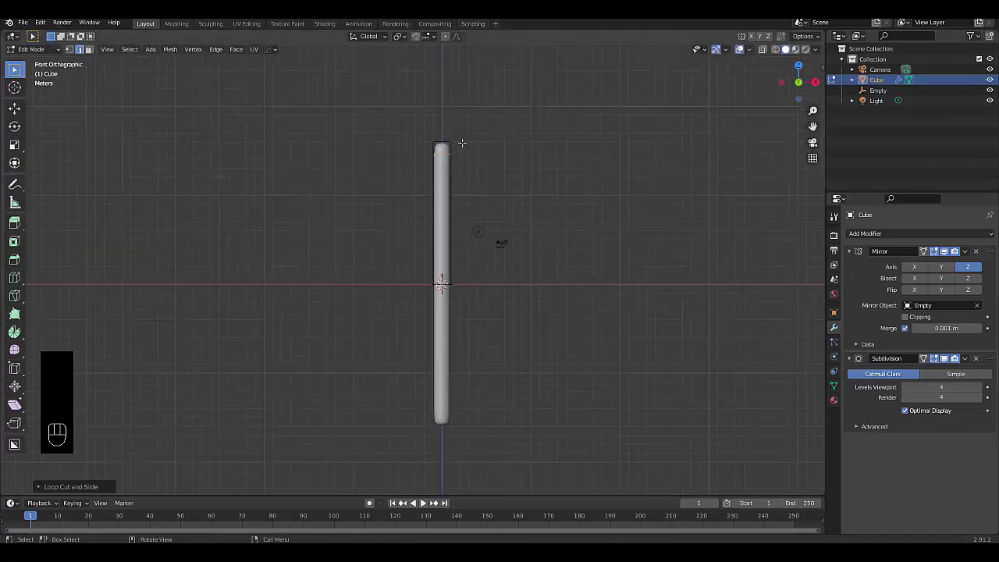
shift+middle_drag(499, 241, 497, 210)
shift+middle_drag(525, 265, 530, 76)
scroll(531, 76, up, 1)
key(ctrl+Tab)
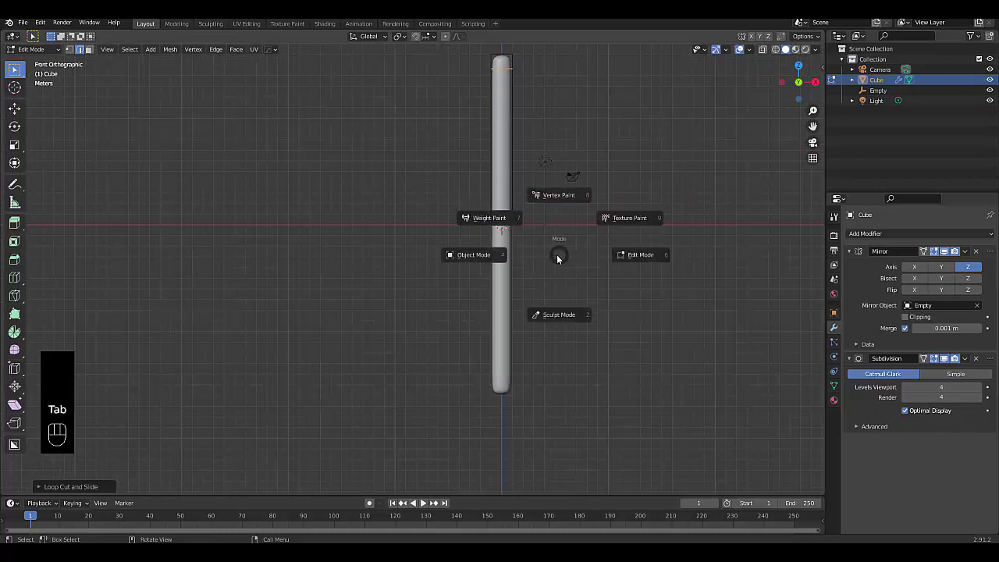
click(493, 254)
scroll(505, 248, down, 3)
mouse_move(509, 186)
middle_down()
mouse_move(435, 185)
mouse_move(538, 198)
mouse_move(511, 195)
middle_up()
Step: In top view, move the rod below and right of the scene centre
key(KP_1)
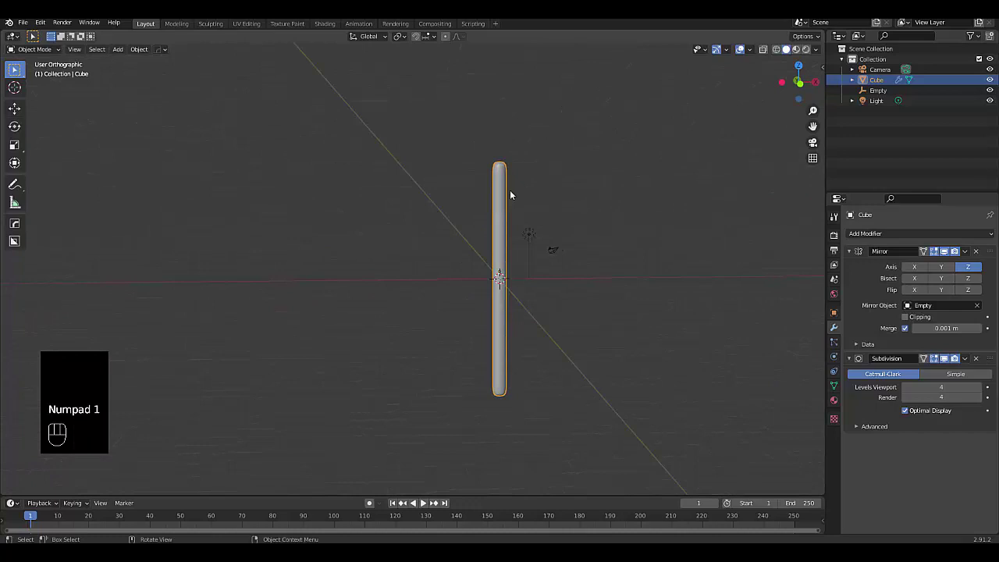
key(KP_7)
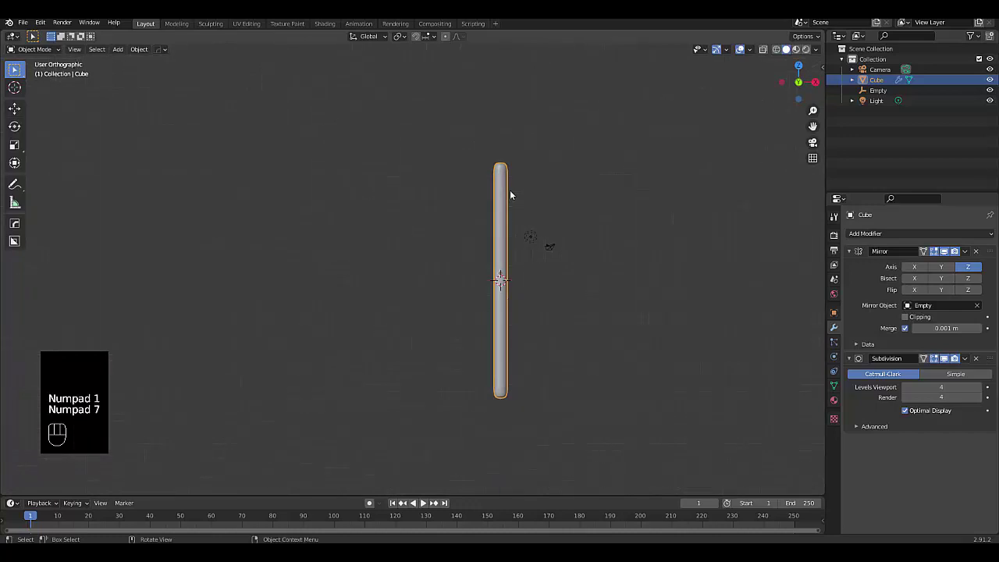
scroll(488, 250, up, 5)
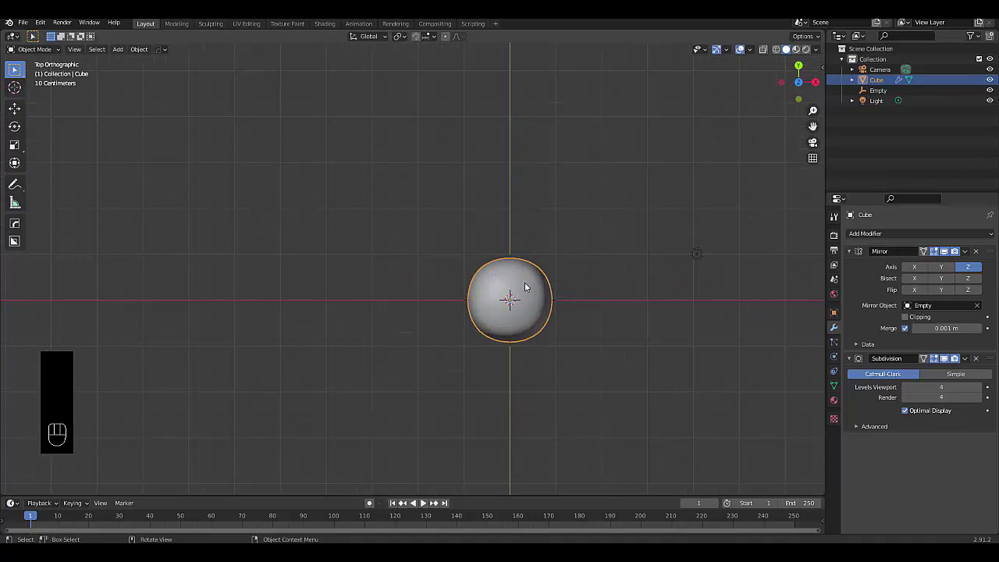
right_drag(515, 298, 533, 357)
key(g)
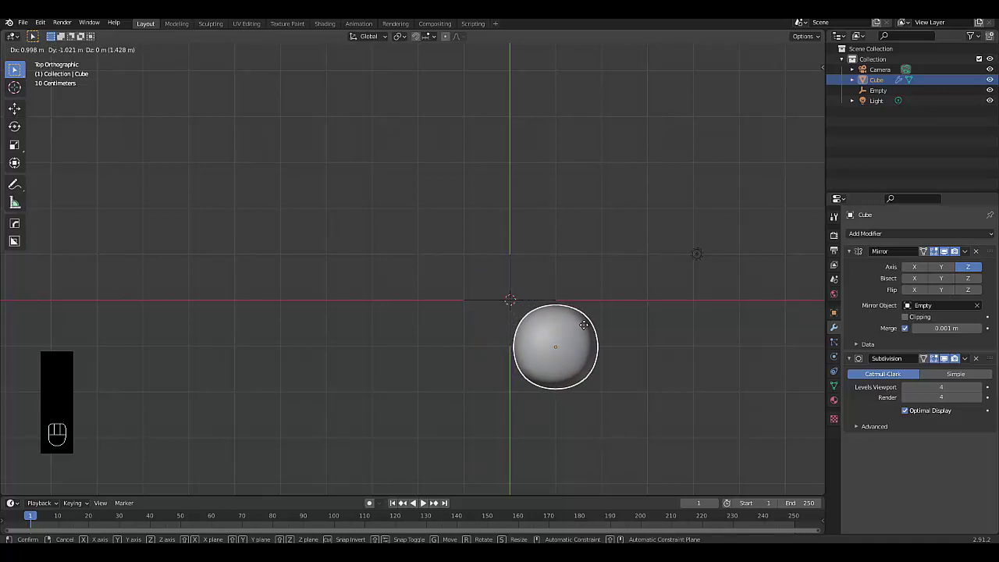
click(584, 327)
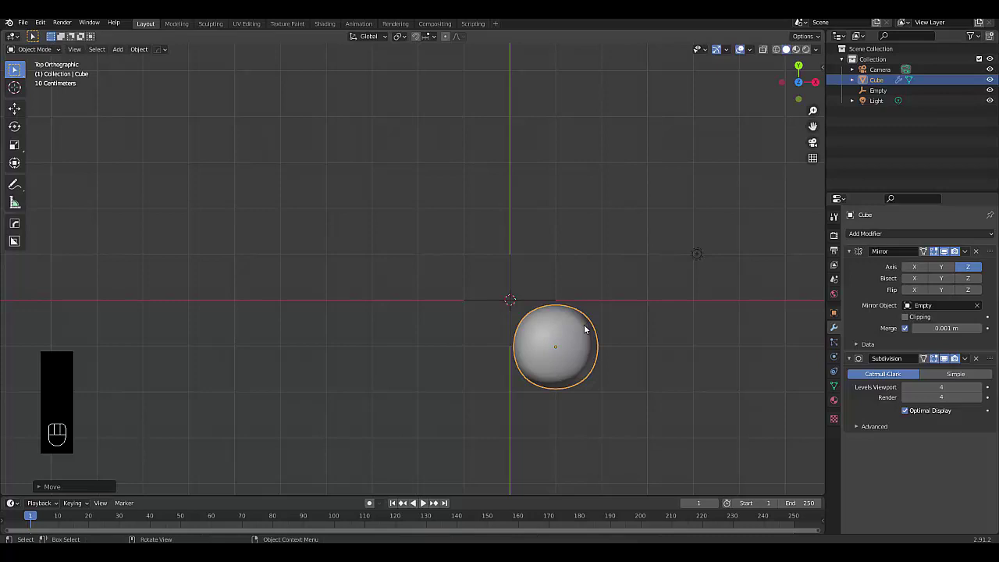
Step: Duplicate the rod twice, placing one copy beside it and one above
key(shift+d)
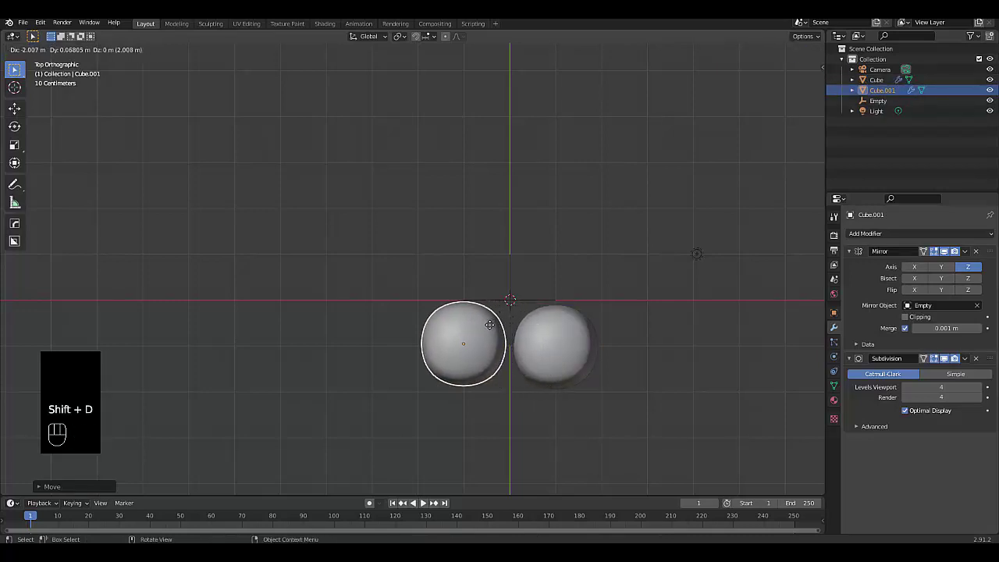
click(492, 325)
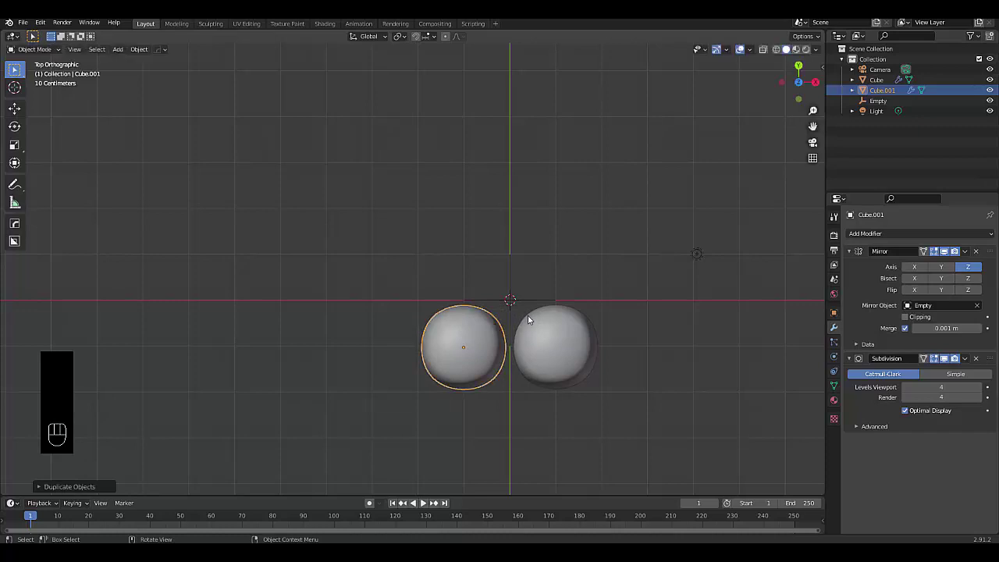
key(shift+d)
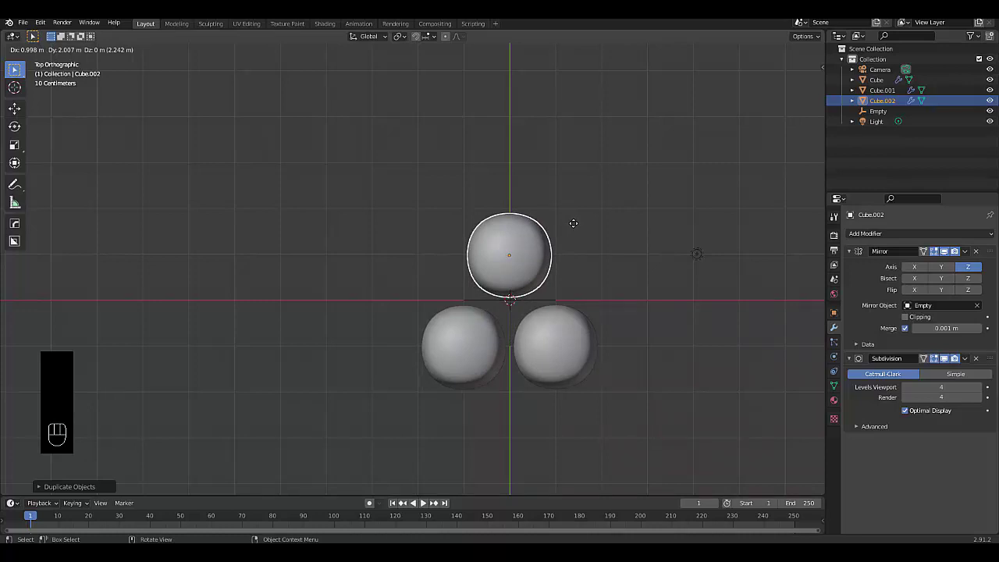
click(573, 224)
Step: Move the top rod along Y to sit just above the pair, then box-select all three
scroll(550, 283, up, 4)
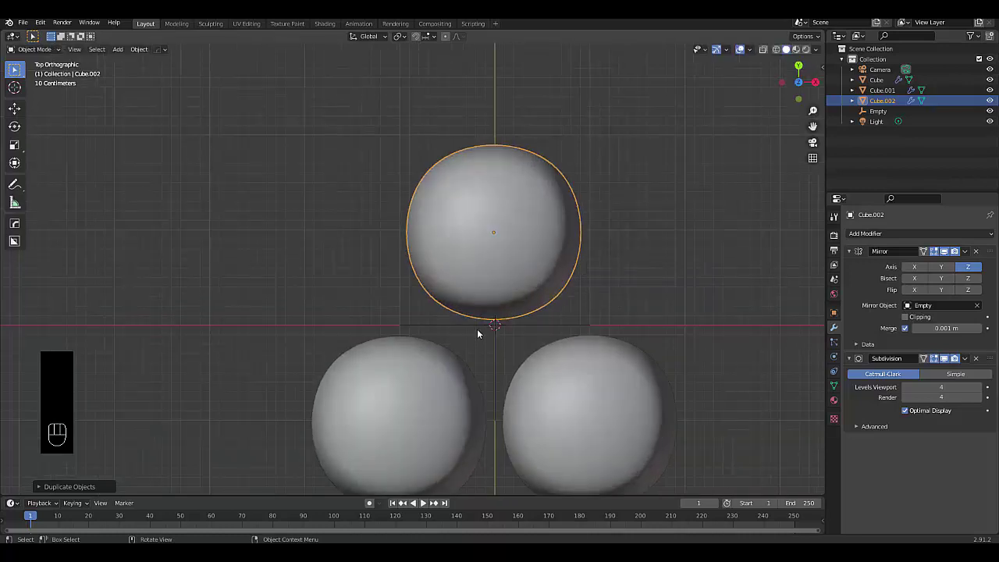
key(g)
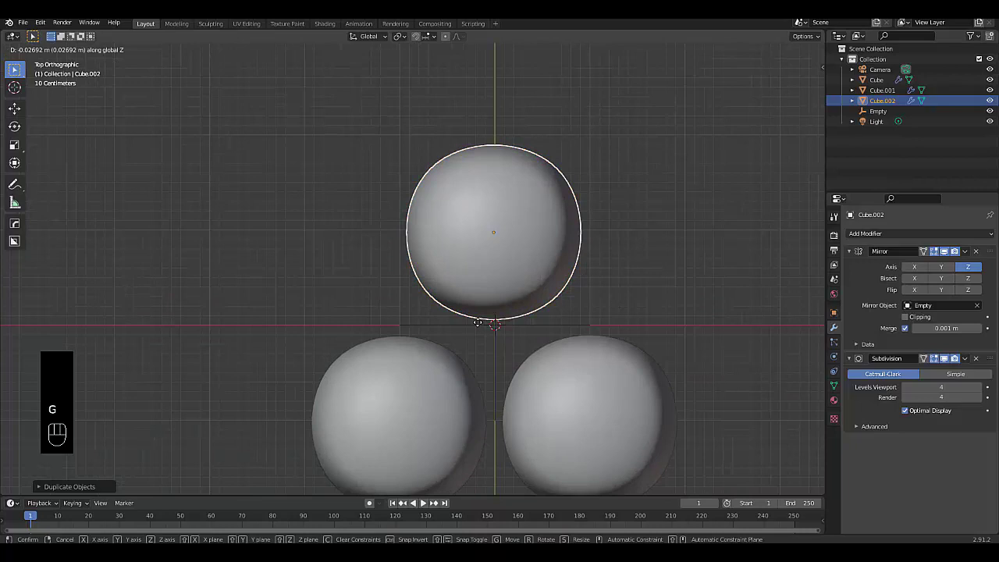
click(483, 299)
key(g)
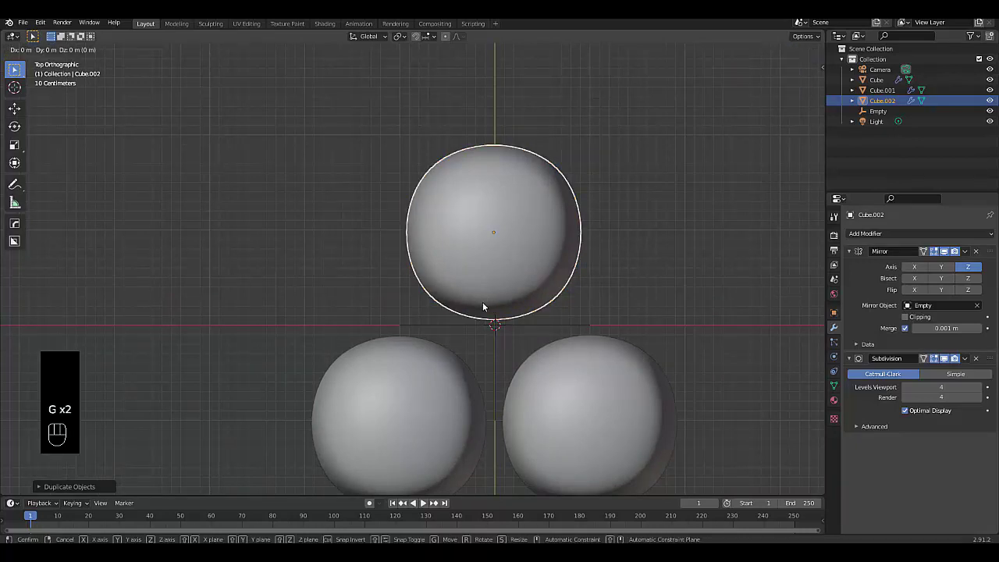
key(y)
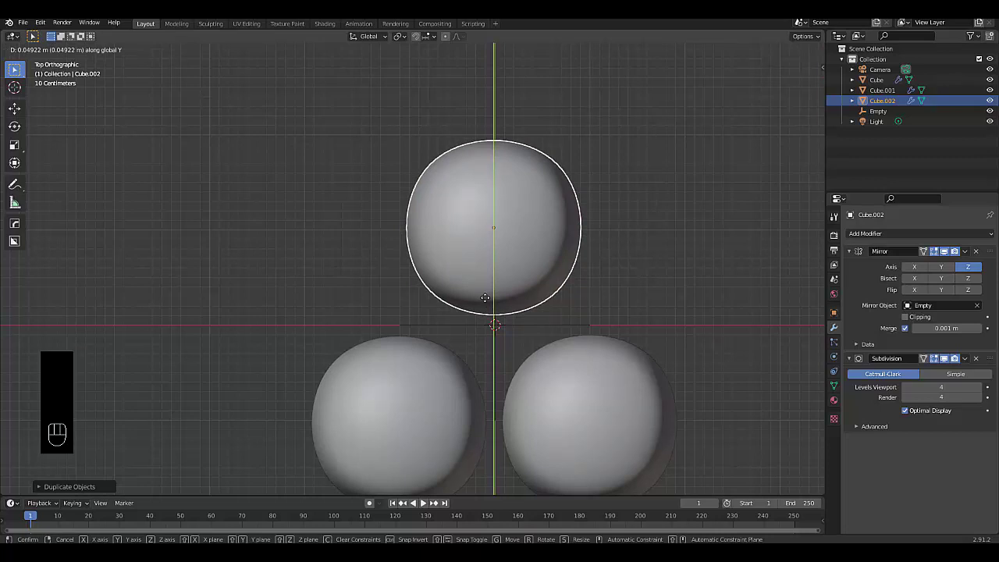
click(486, 293)
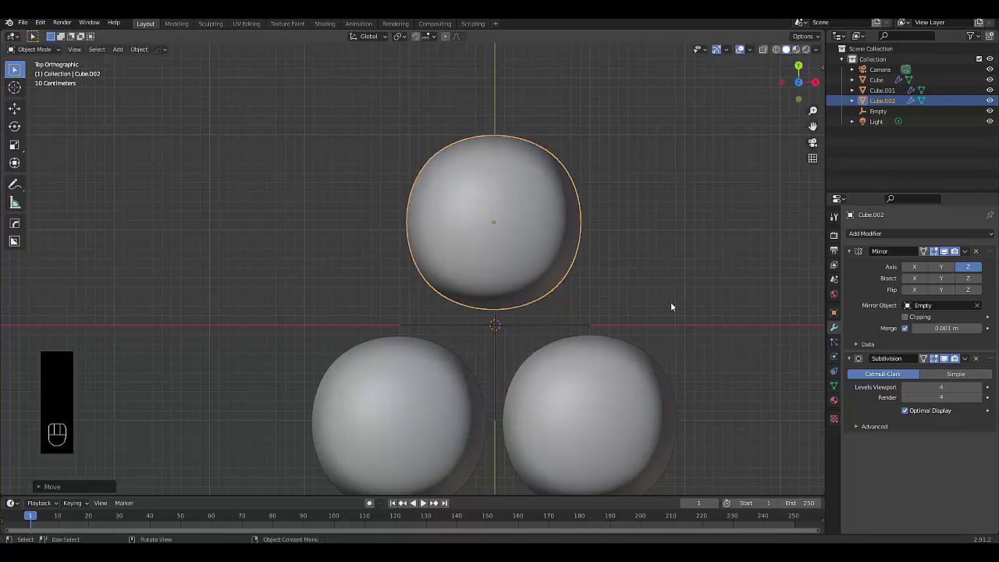
scroll(657, 301, down, 5)
scroll(668, 300, up, 3)
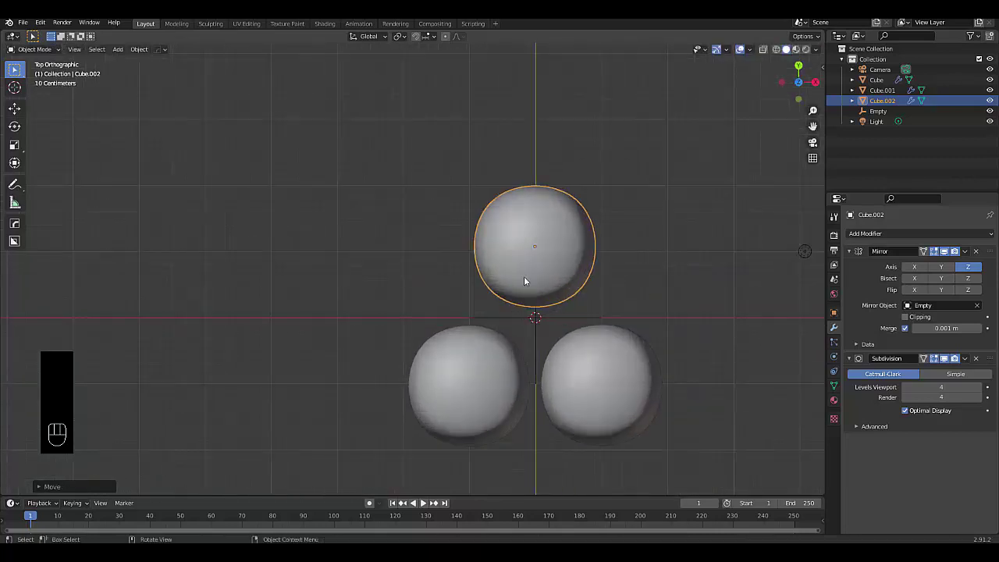
scroll(419, 245, down, 3)
drag(379, 230, 623, 404)
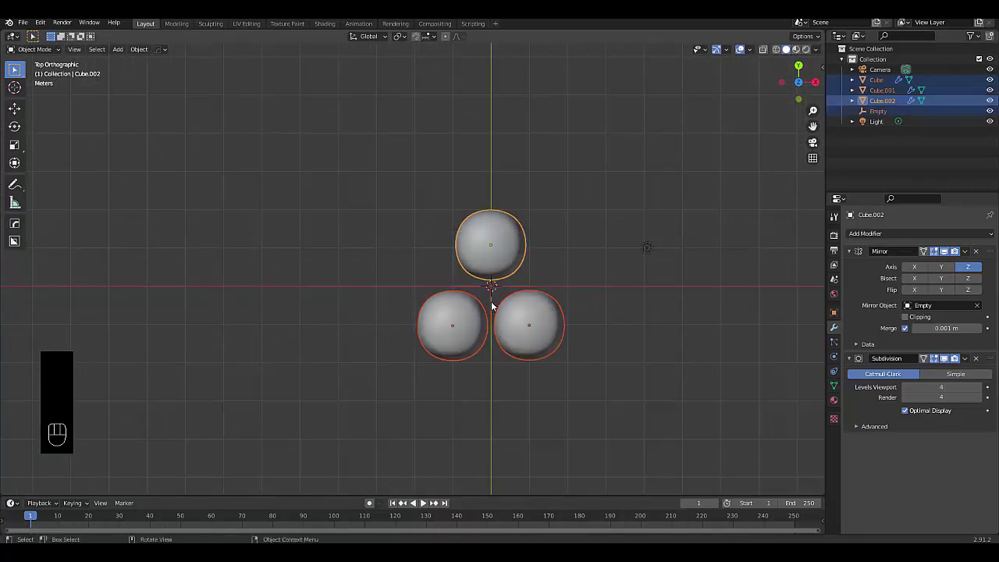
Step: Select the three rods and join them into one object with Ctrl+J
click(492, 307)
click(526, 321)
shift+click(500, 250)
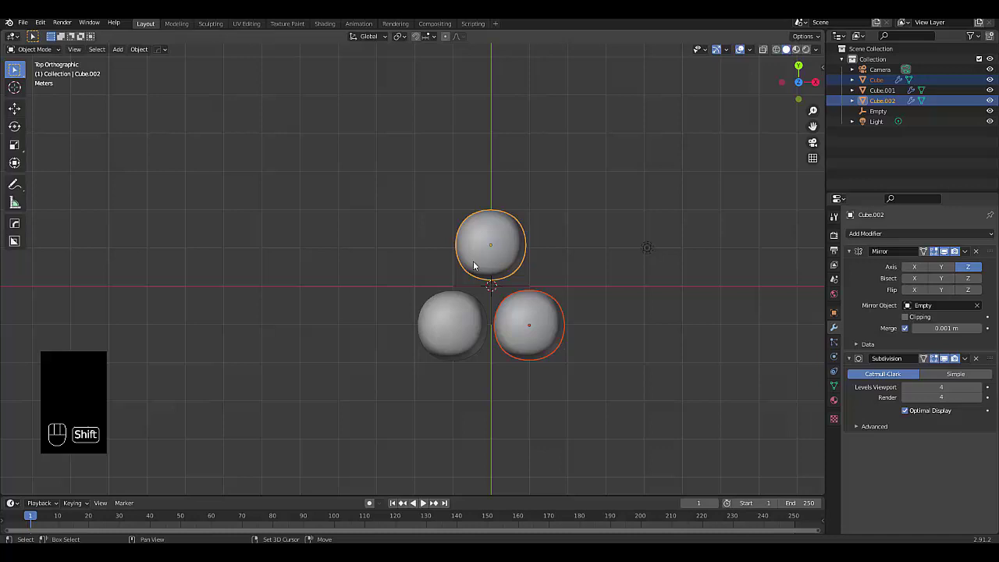
shift+click(459, 302)
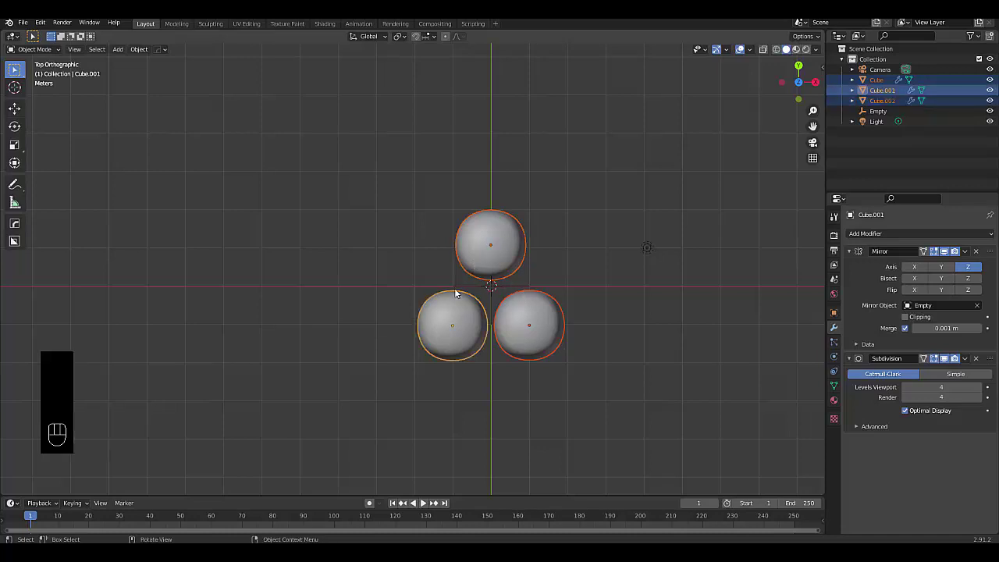
middle_drag(453, 349, 435, 403)
key(ctrl)
key(ctrl+j)
Step: Set the joined object's origin to its geometry centre
right_click(434, 404)
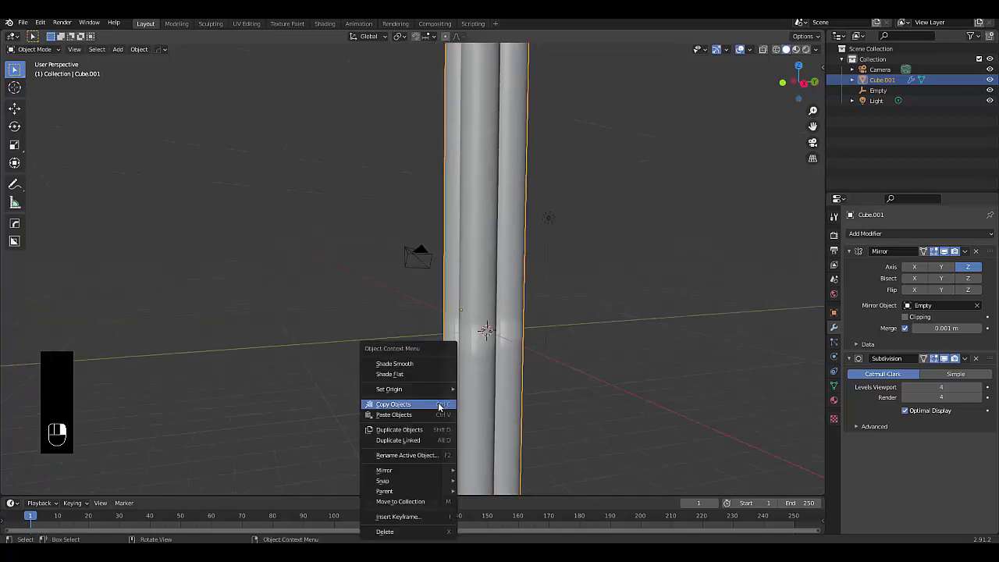
mouse_move(424, 389)
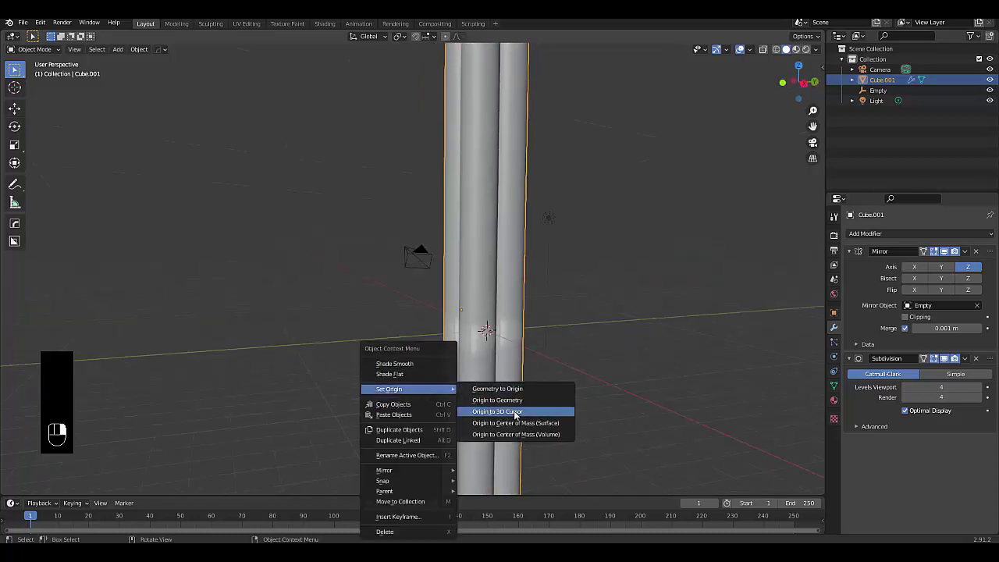
click(516, 401)
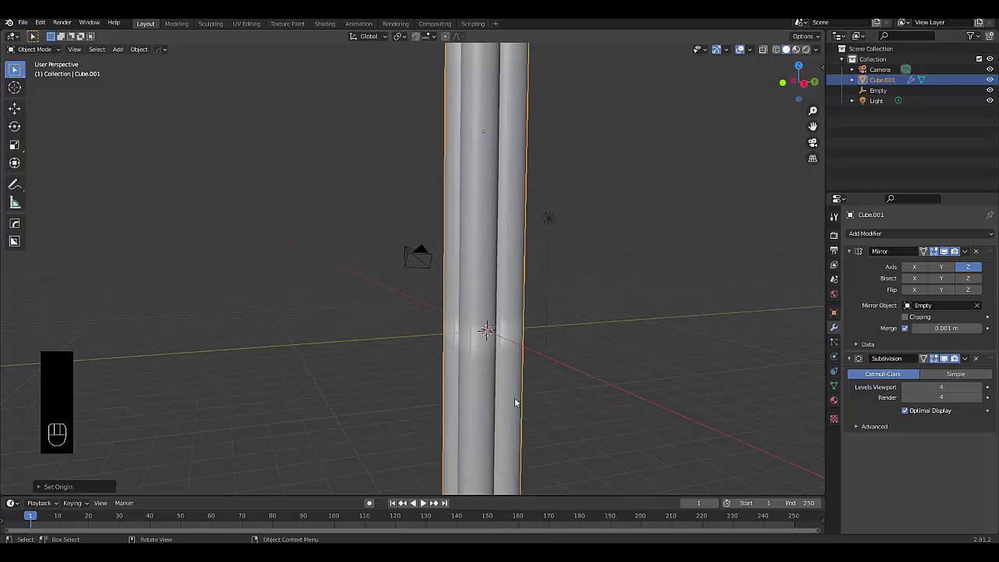
scroll(536, 299, down, 6)
middle_drag(559, 322, 412, 344)
scroll(606, 290, up, 5)
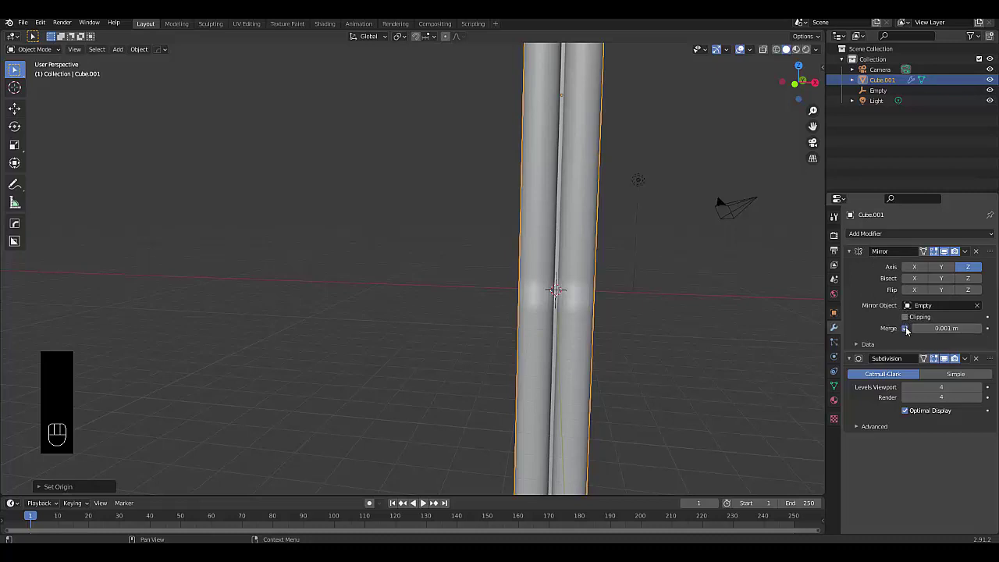
Step: Enable Mirror merging and set the merge distance to 0.001 m after testing 0.1 m
click(906, 317)
click(906, 318)
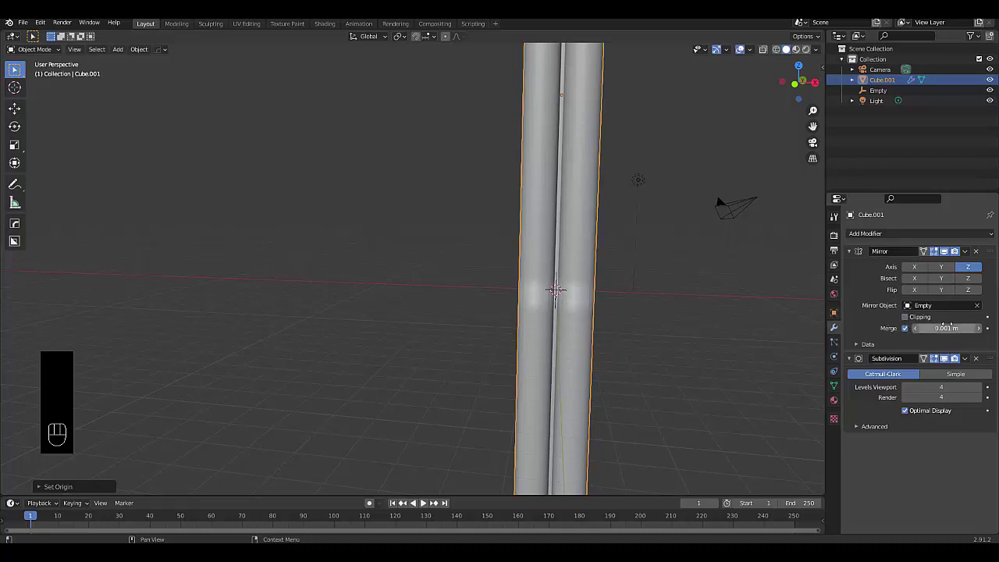
drag(946, 328, 925, 328)
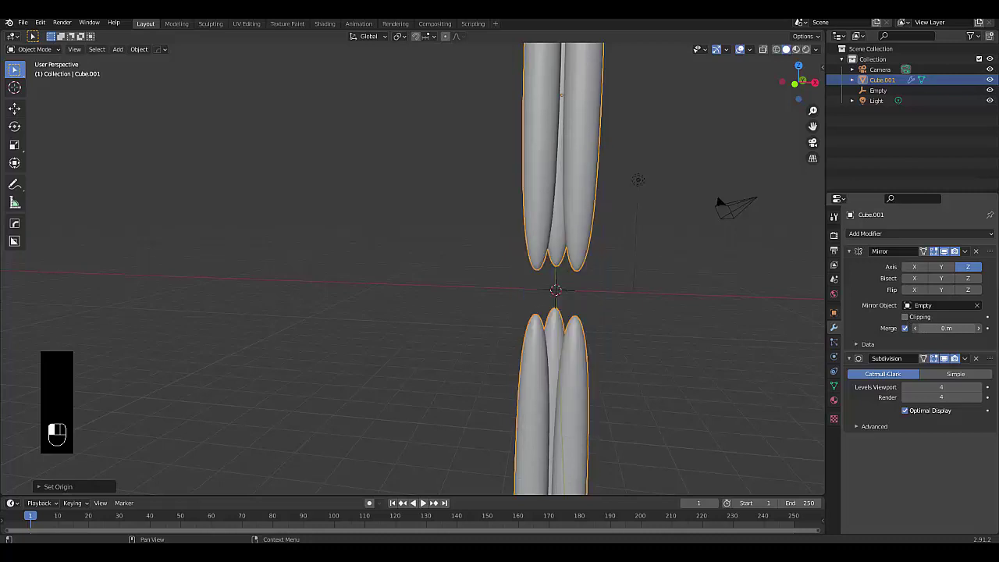
click(925, 328)
text(.1)
key(Return)
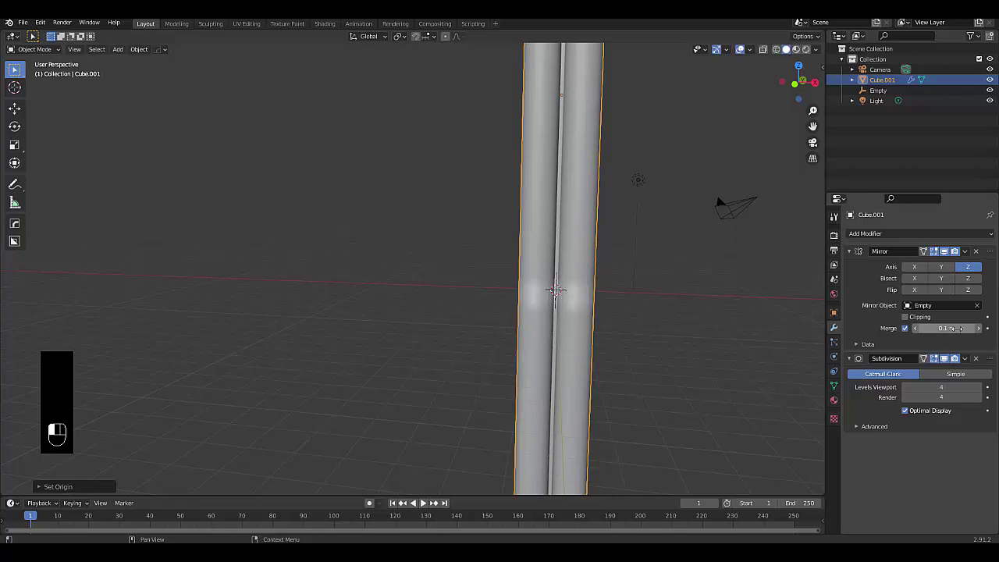
click(956, 328)
text(00)
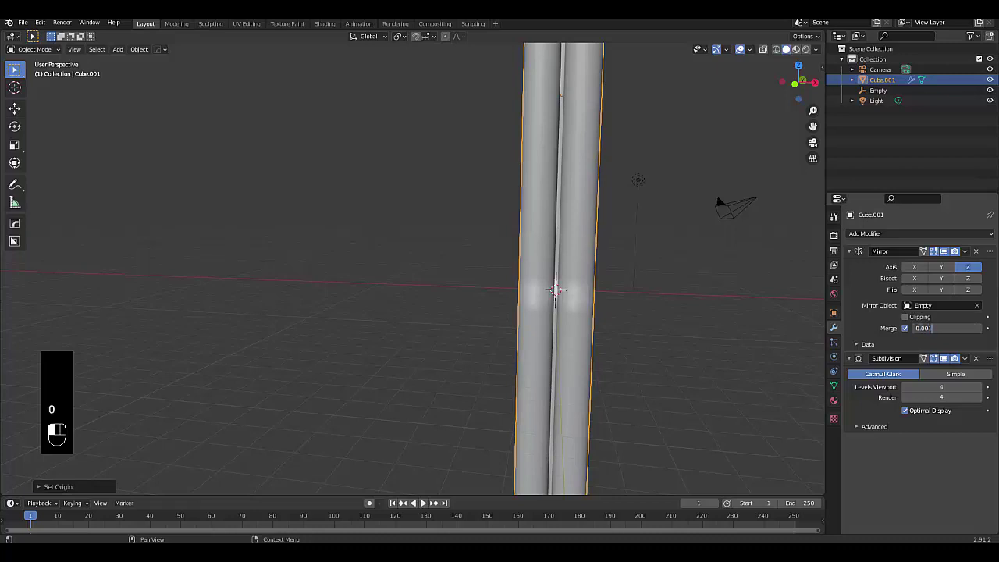
key(Return)
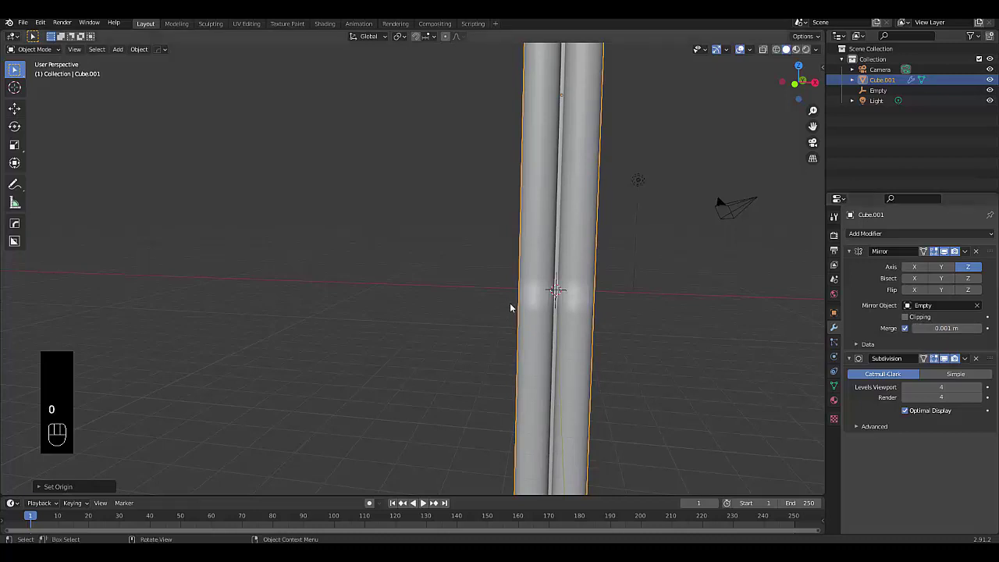
scroll(548, 327, down, 5)
middle_drag(559, 314, 594, 251)
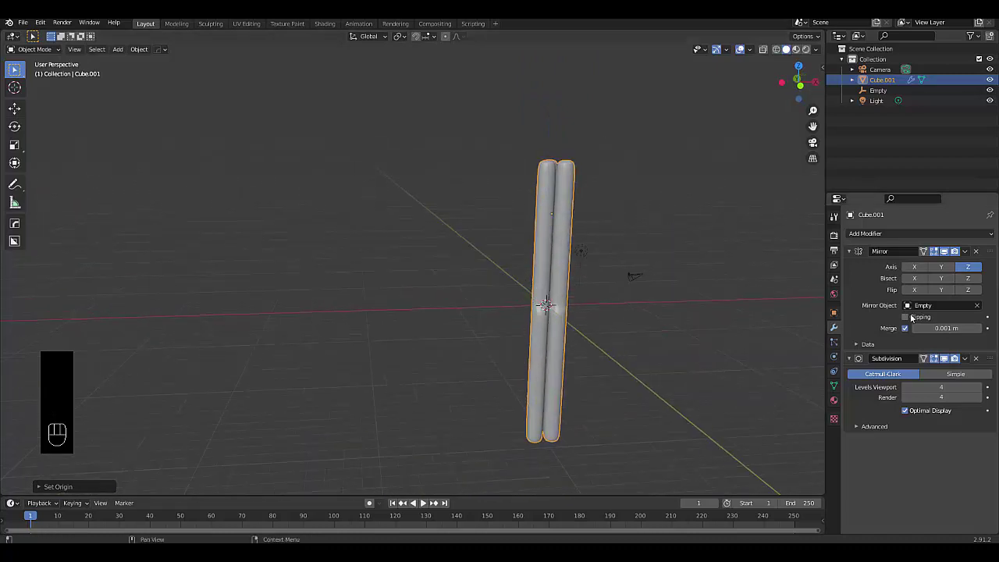
Step: Collapse the Subdivision and Mirror panels, then add and remove a trial Screw modifier
click(849, 359)
click(849, 252)
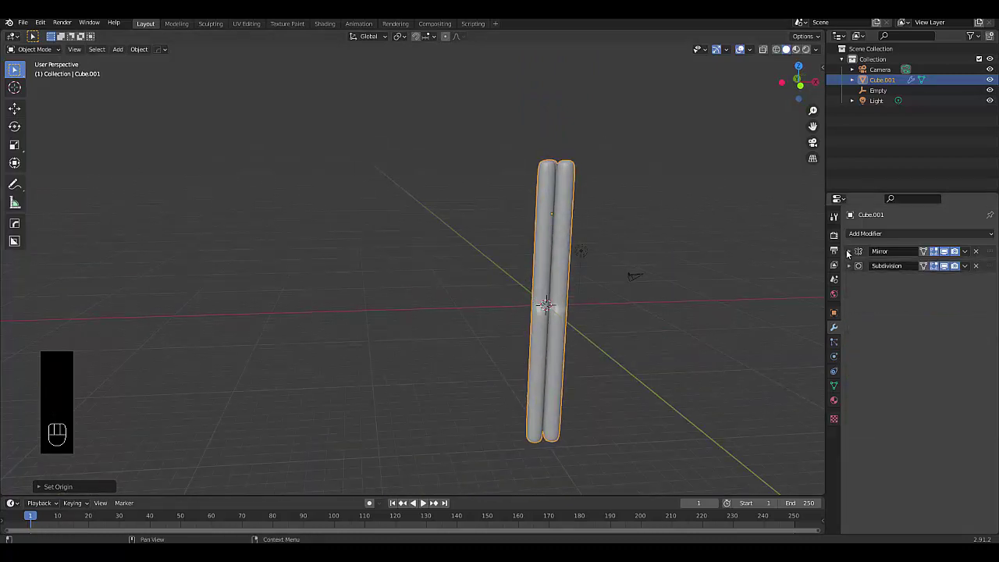
click(864, 235)
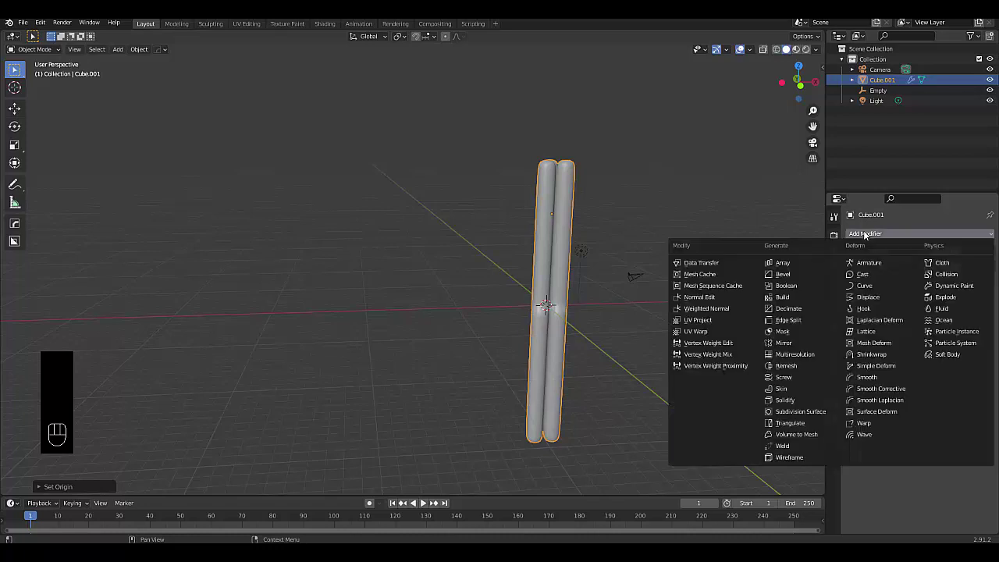
click(811, 379)
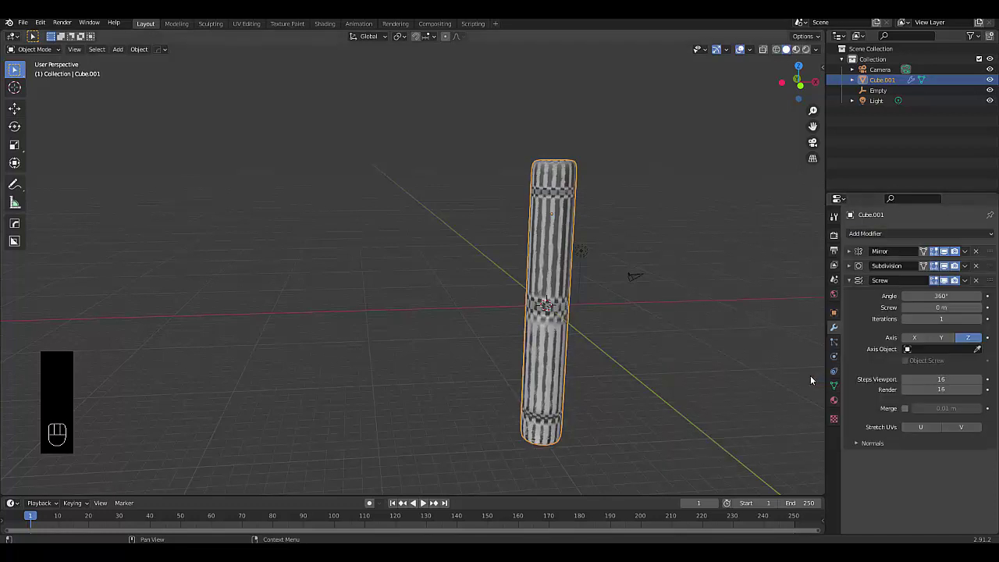
click(976, 280)
click(907, 234)
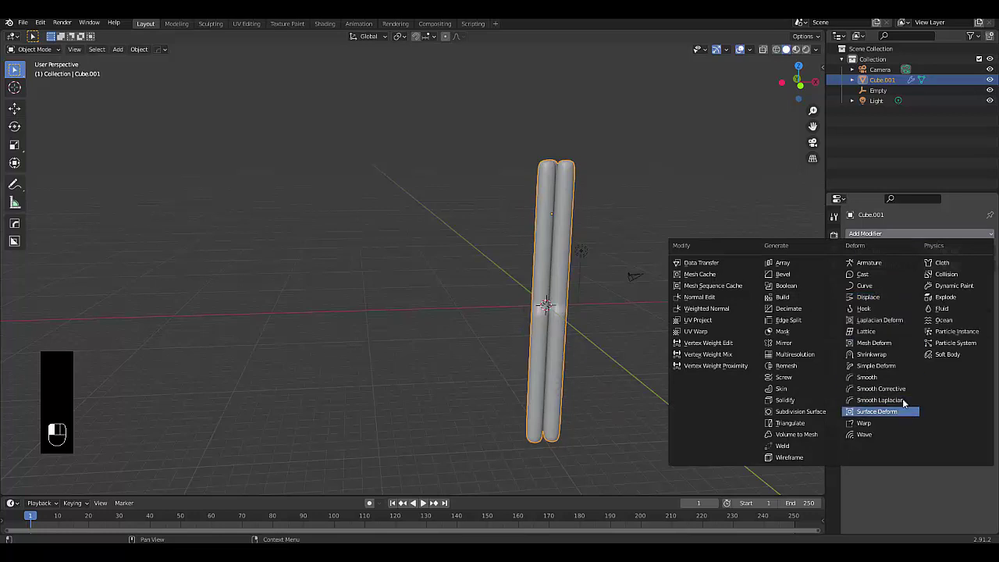
Step: Add a Simple Deform Twist modifier at 360° around the Z axis
click(892, 365)
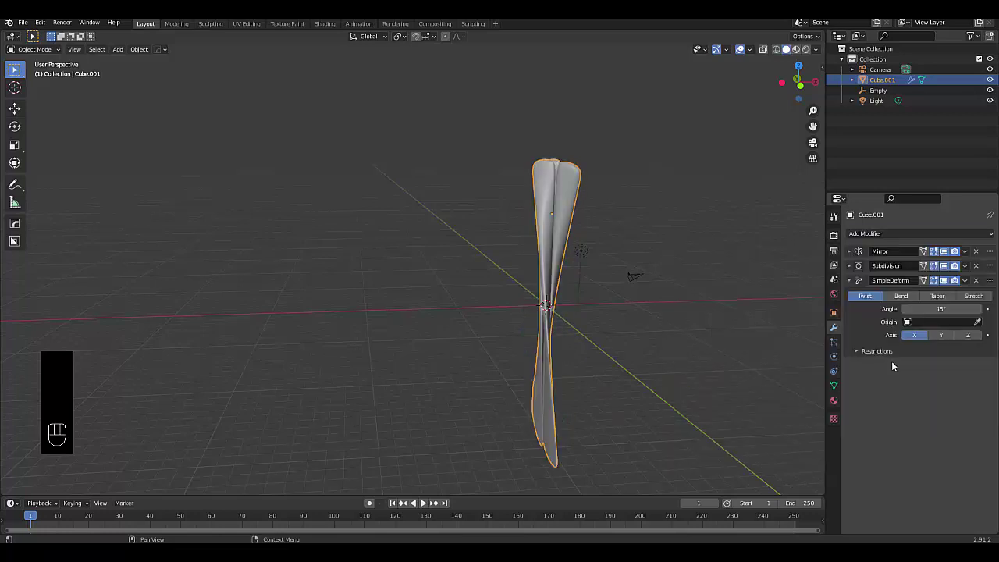
click(920, 312)
text(360)
key(Return)
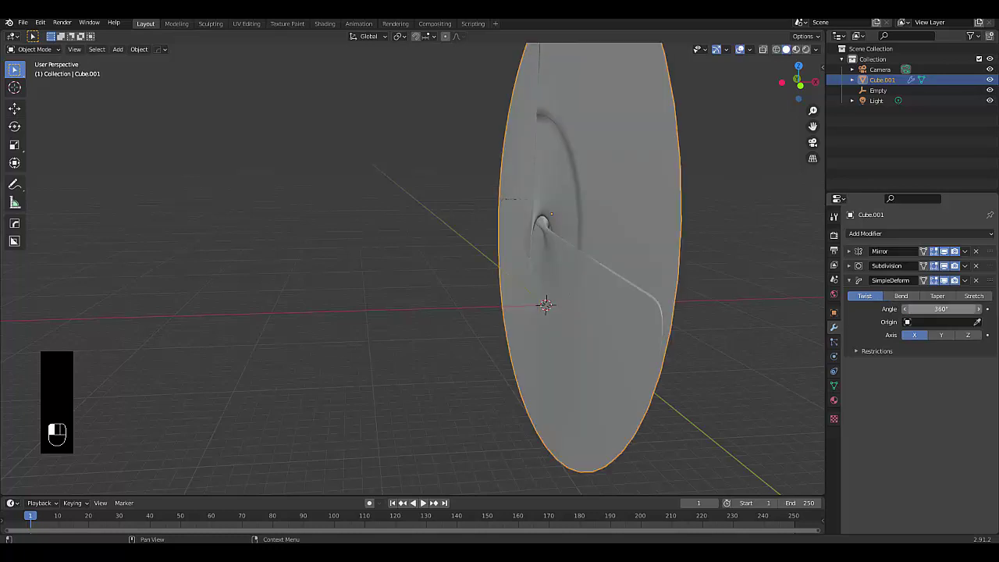
click(941, 336)
click(967, 336)
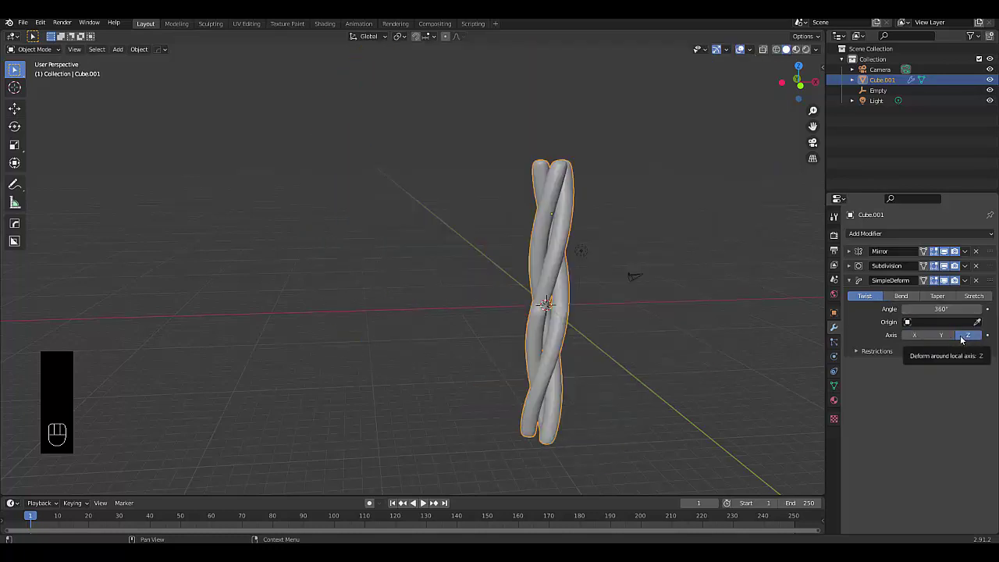
scroll(551, 410, up, 2)
middle_drag(551, 410, 484, 402)
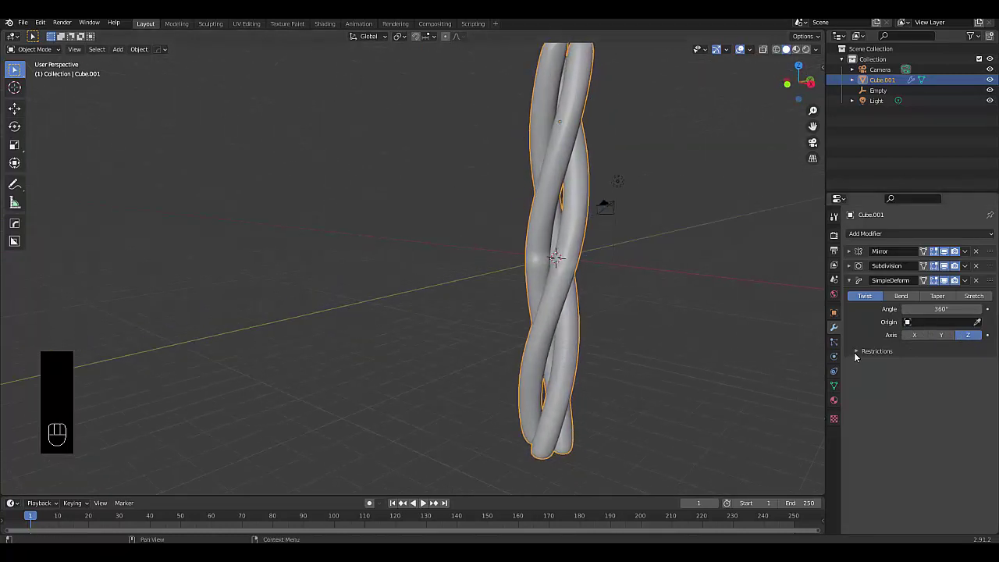
Step: Raise the twist angle to 720°, then try 1440°
click(968, 308)
text(720)
key(Return)
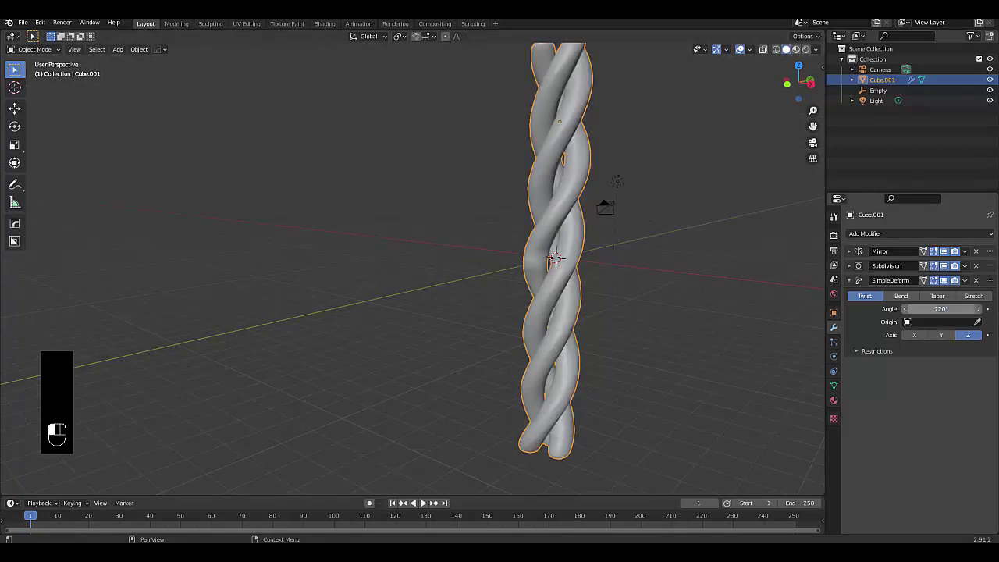
click(919, 309)
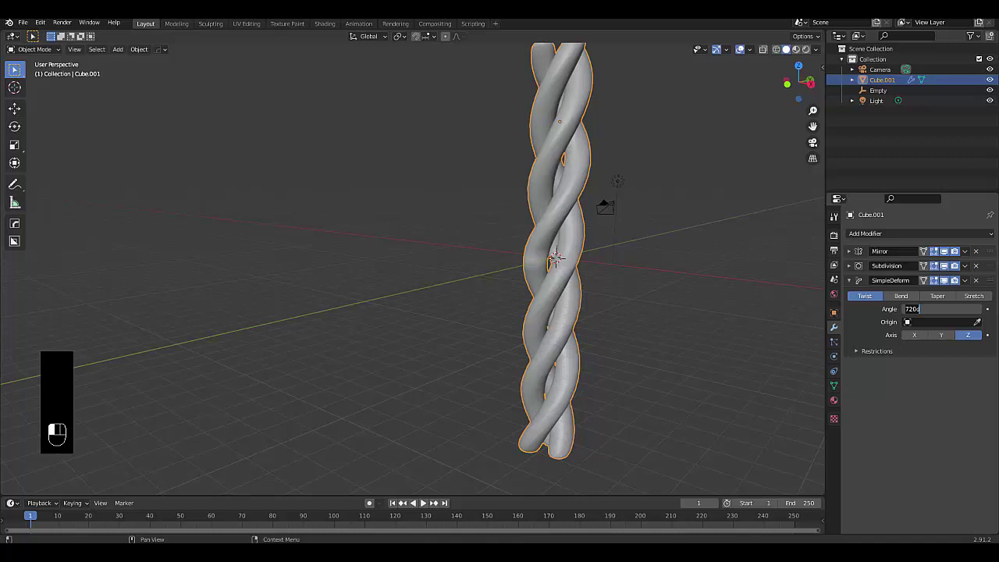
text(1440)
key(Return)
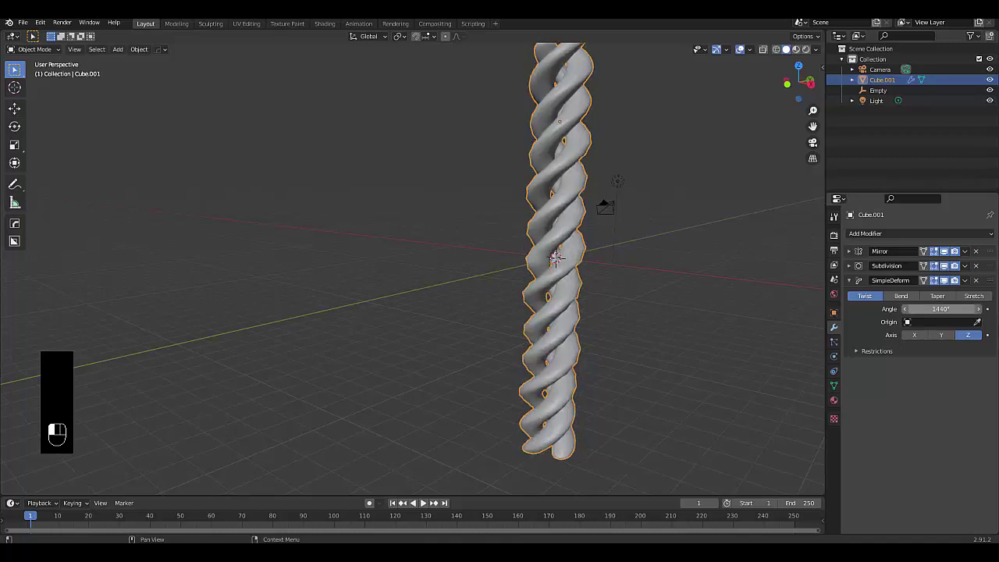
click(941, 309)
Step: Restore the Simple Deform twist to 720° and collapse its settings panel
text(7)
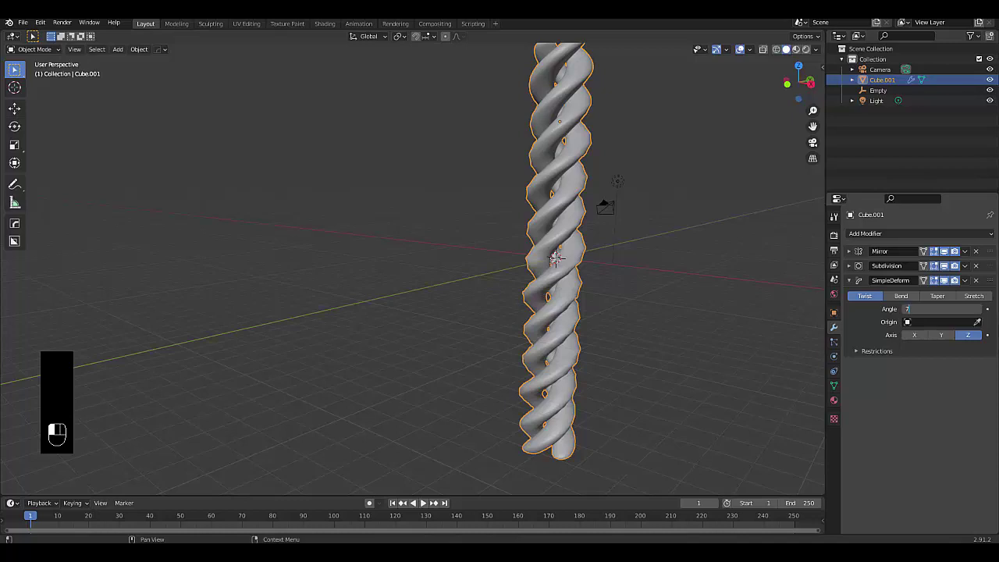
text(20)
key(Return)
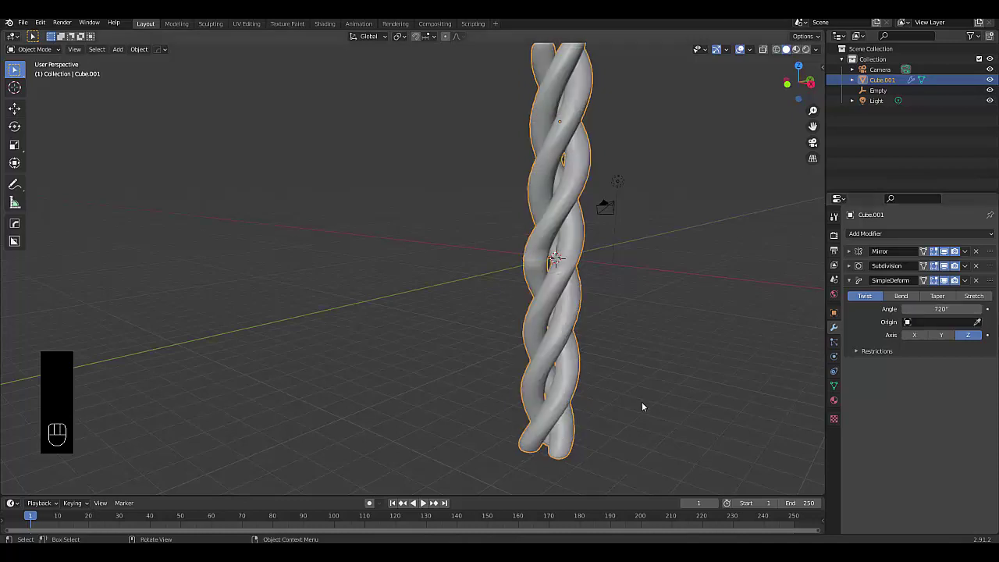
scroll(642, 402, down, 6)
mouse_move(613, 376)
middle_down()
mouse_move(522, 357)
mouse_move(605, 398)
mouse_move(651, 239)
mouse_move(615, 378)
middle_up()
scroll(605, 399, up, 5)
scroll(614, 383, up, 2)
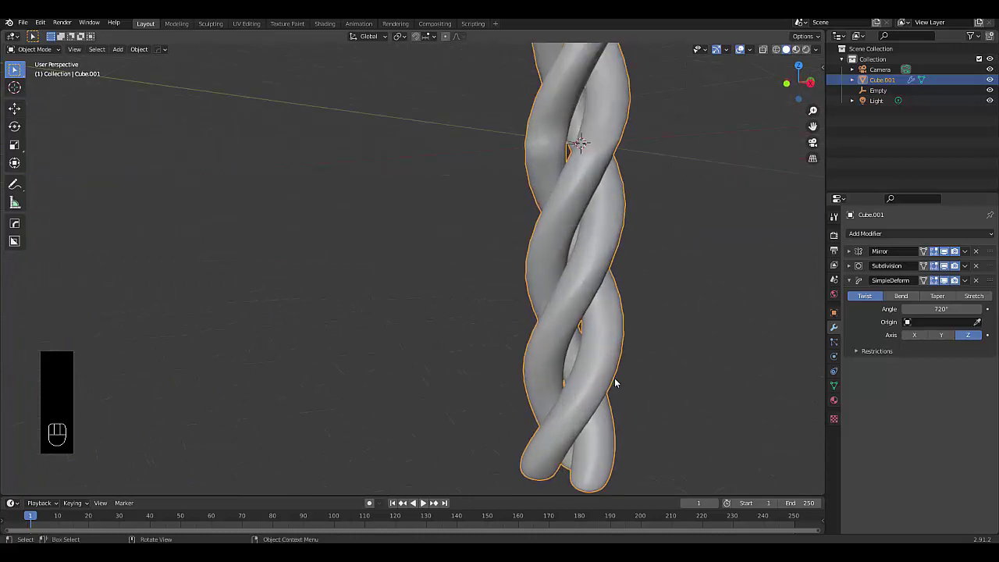
scroll(632, 336, down, 5)
scroll(641, 314, up, 4)
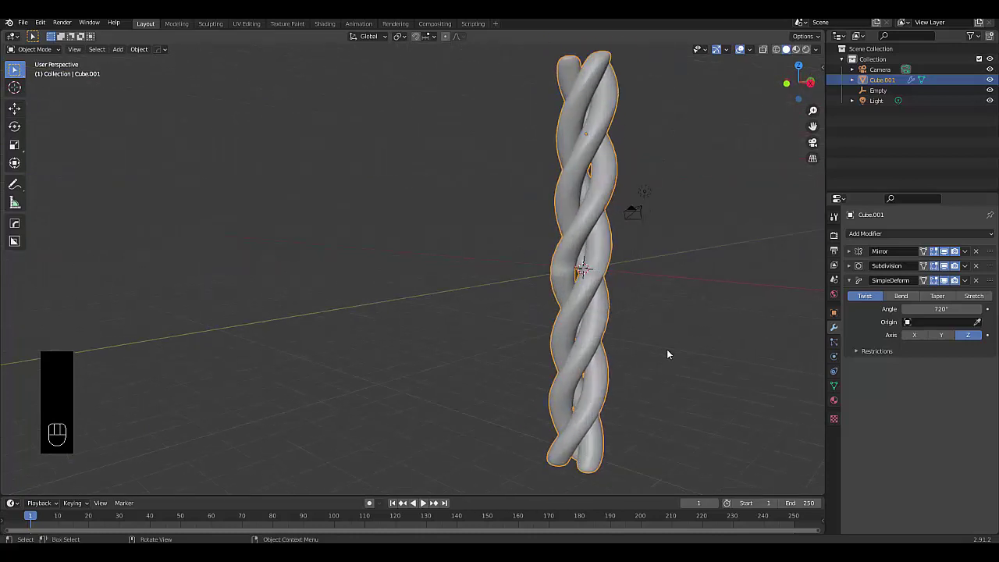
click(850, 280)
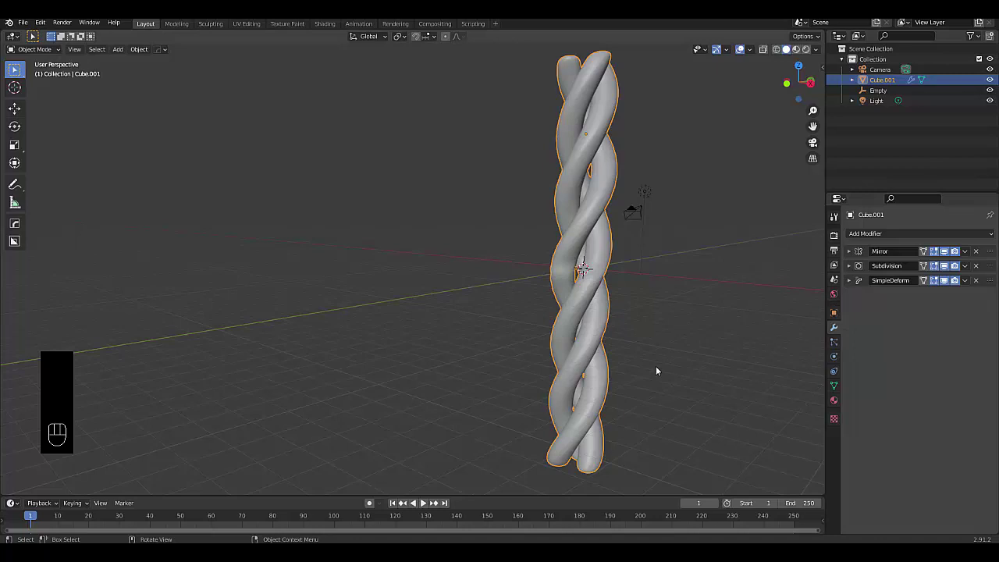
Step: Check the twist from above, return to perspective, and enter Edit Mode
key(KP_7)
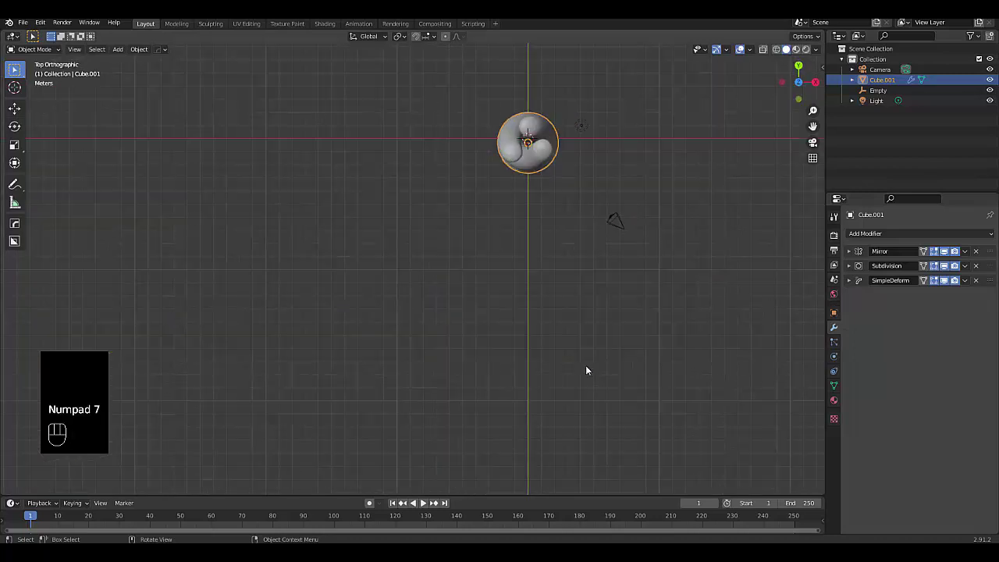
middle_drag(524, 261, 513, 211)
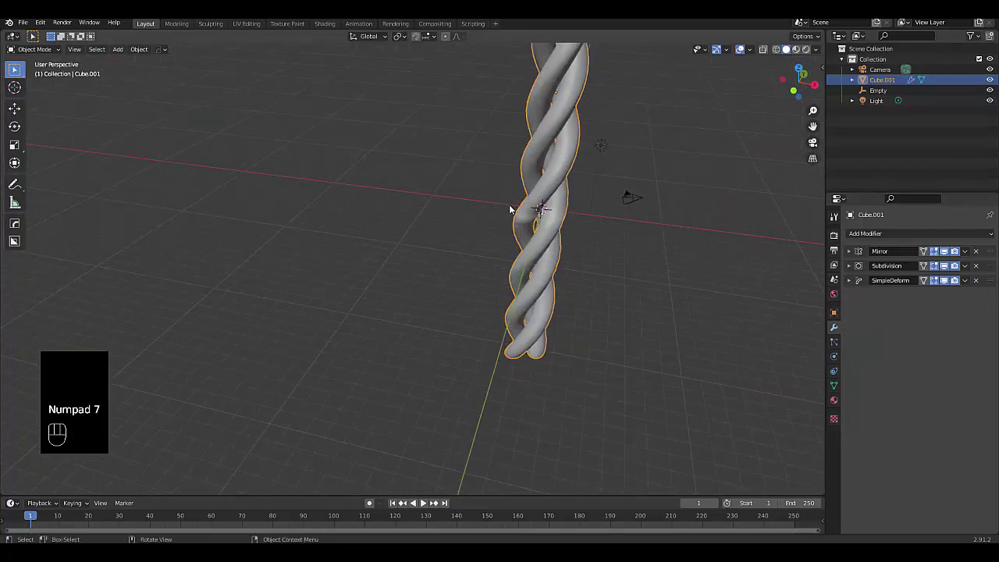
scroll(542, 110, down, 3)
scroll(541, 110, up, 2)
key(Tab)
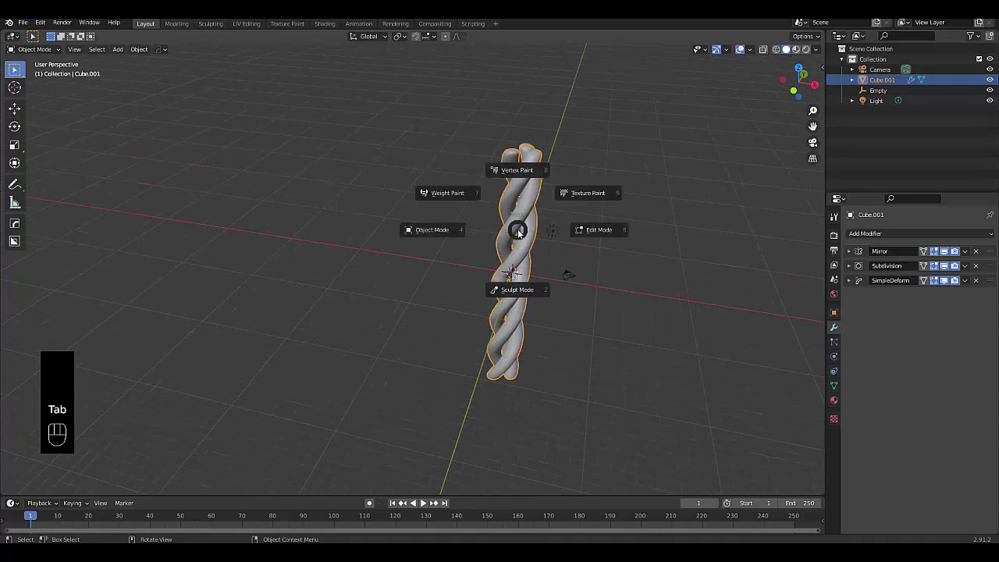
click(565, 231)
Step: In face select, pick the top face, then box-select the top faces from the front
scroll(531, 143, up, 5)
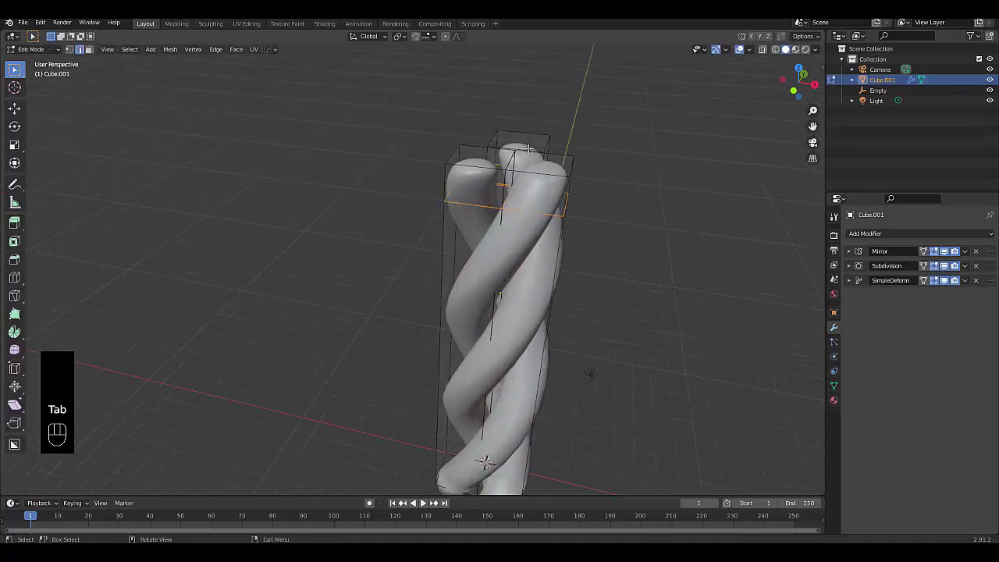
key(3)
click(533, 161)
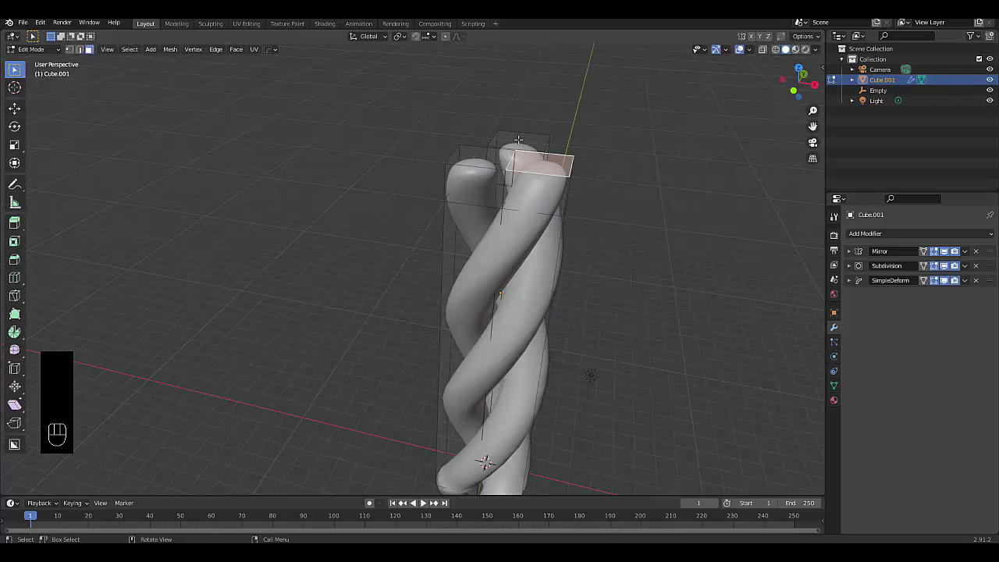
key(KP_1)
scroll(517, 138, up, 3)
drag(282, 137, 709, 270)
drag(308, 133, 671, 264)
Step: In edge select with X-ray on, box-select the top row including back vertices
key(2)
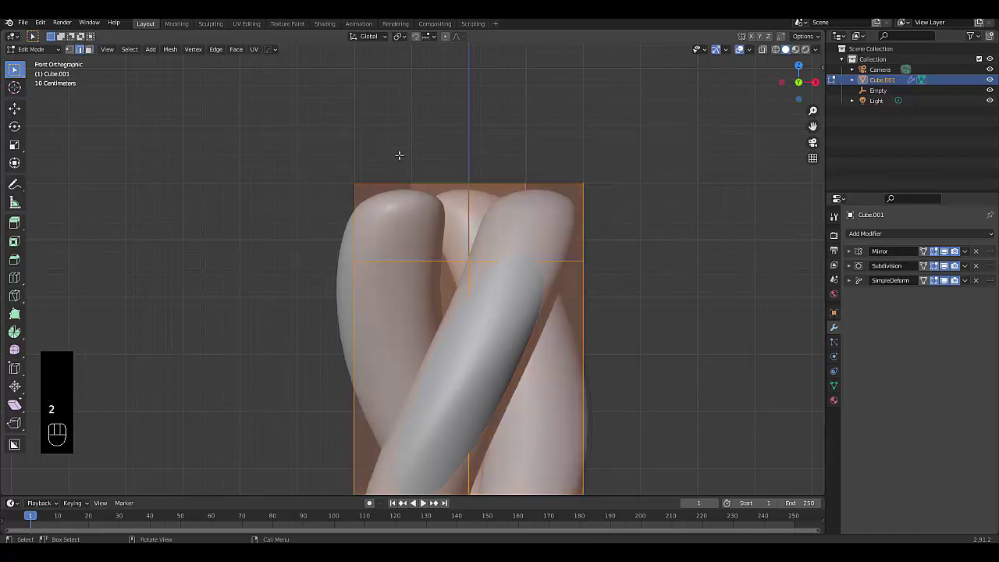
drag(260, 112, 684, 269)
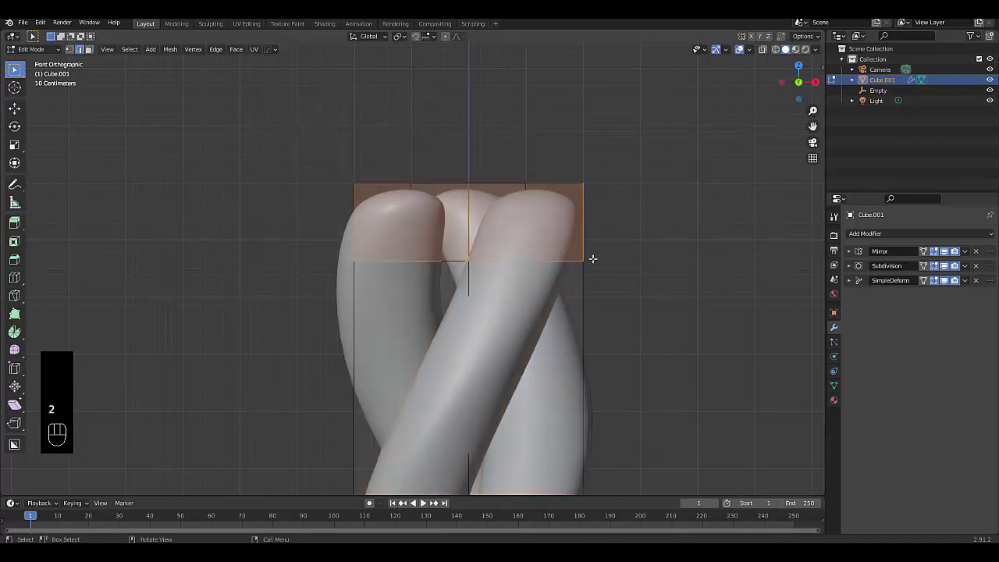
shift+click(468, 281)
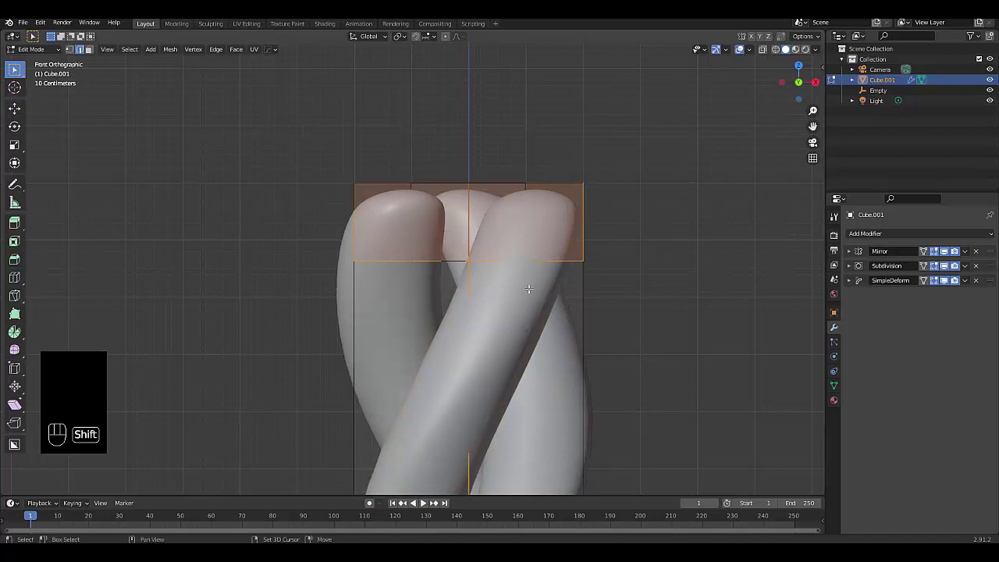
click(762, 49)
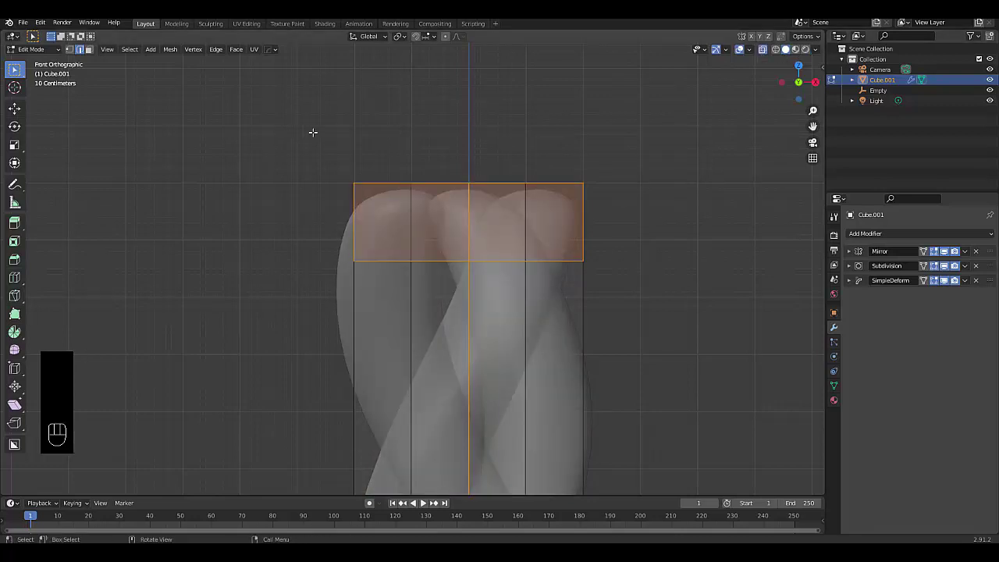
drag(302, 127, 704, 278)
middle_drag(676, 276, 681, 187)
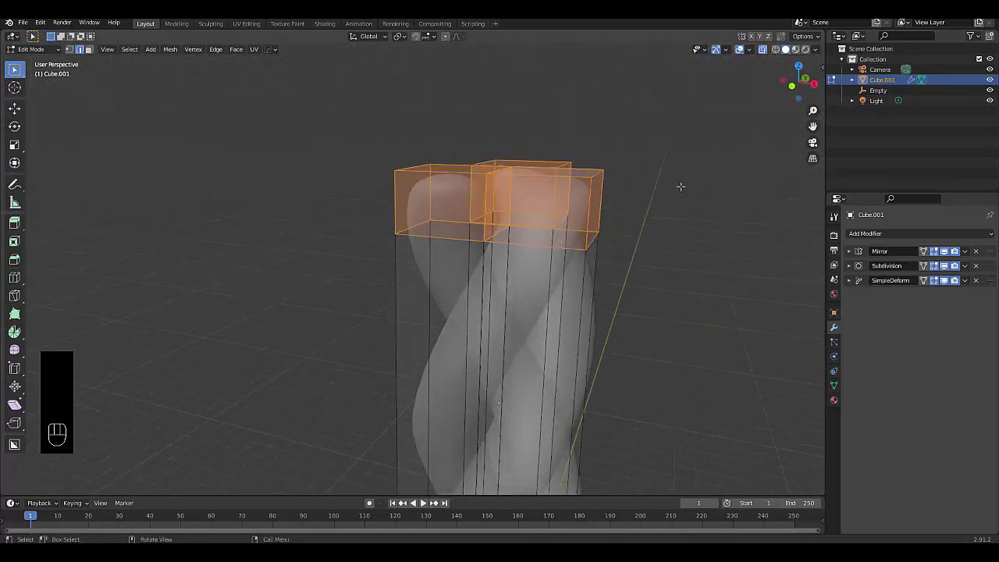
Step: From the front view, move the selected top 20 m up along Z and bring up the mode menu
key(KP_1)
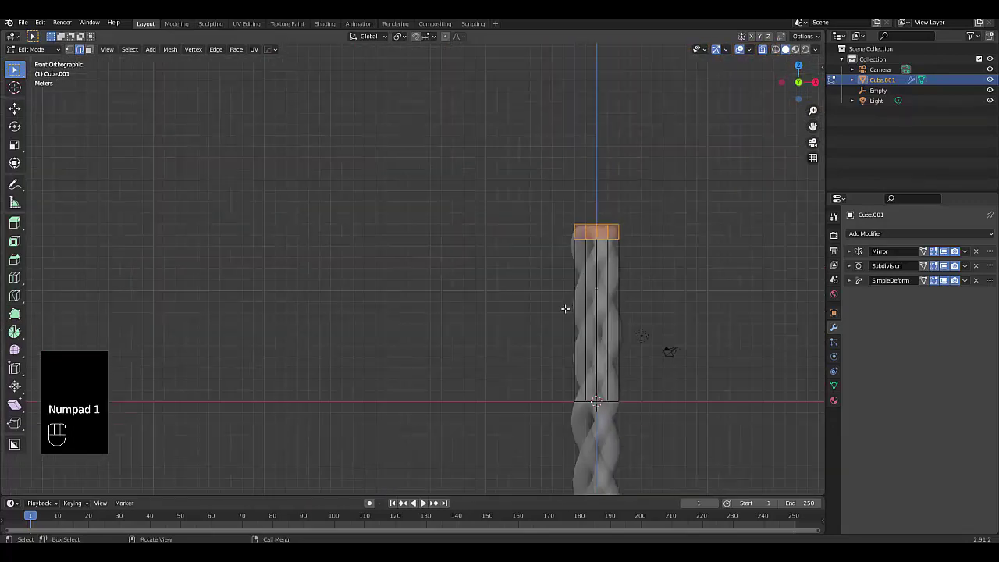
scroll(629, 270, down, 3)
scroll(600, 299, up, 2)
scroll(629, 313, down, 3)
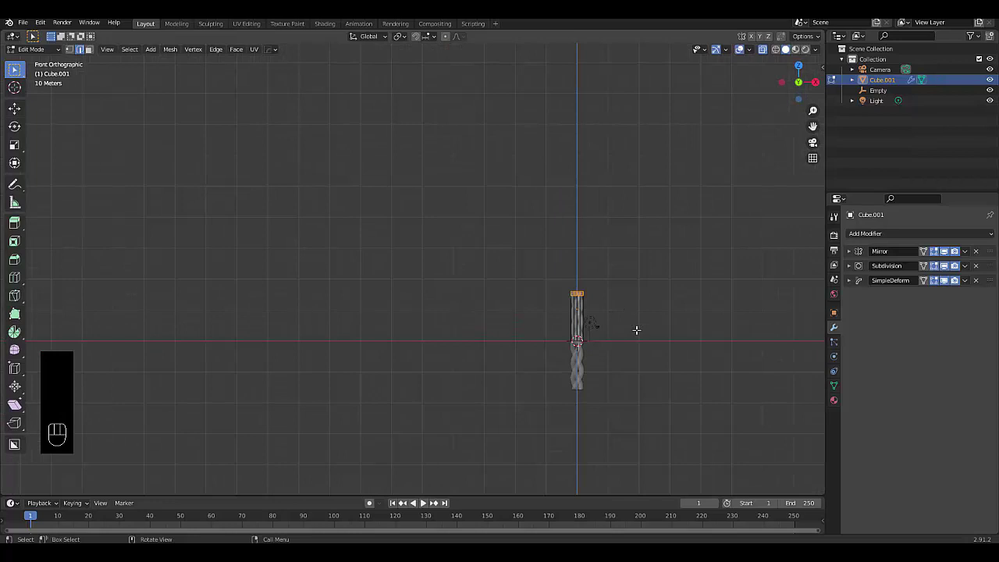
key(g)
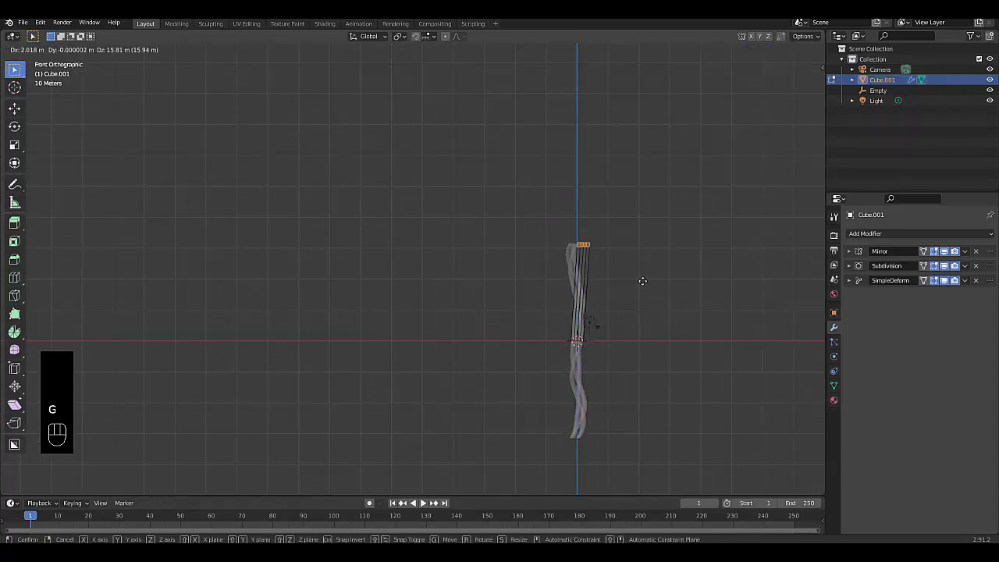
key(z)
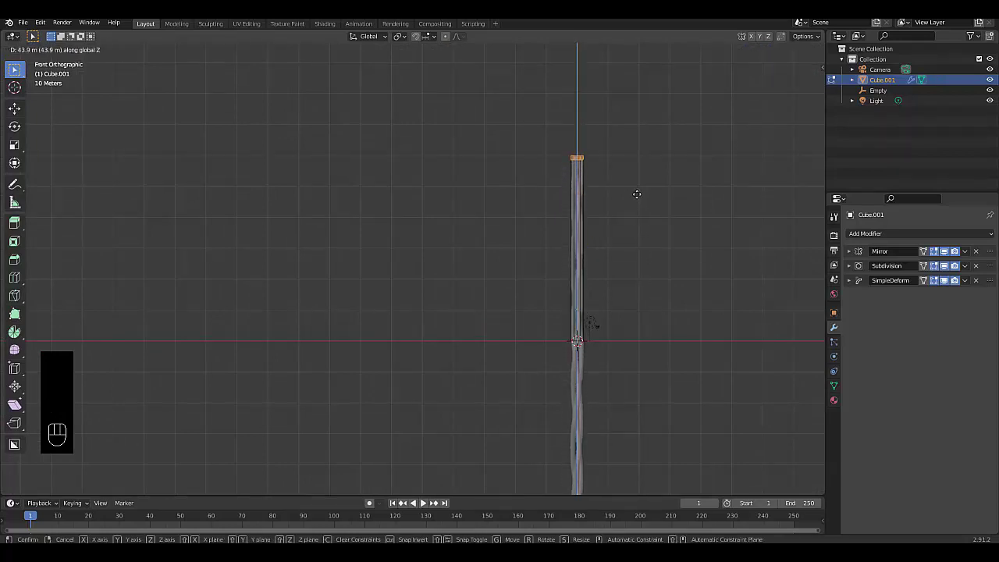
text(2)
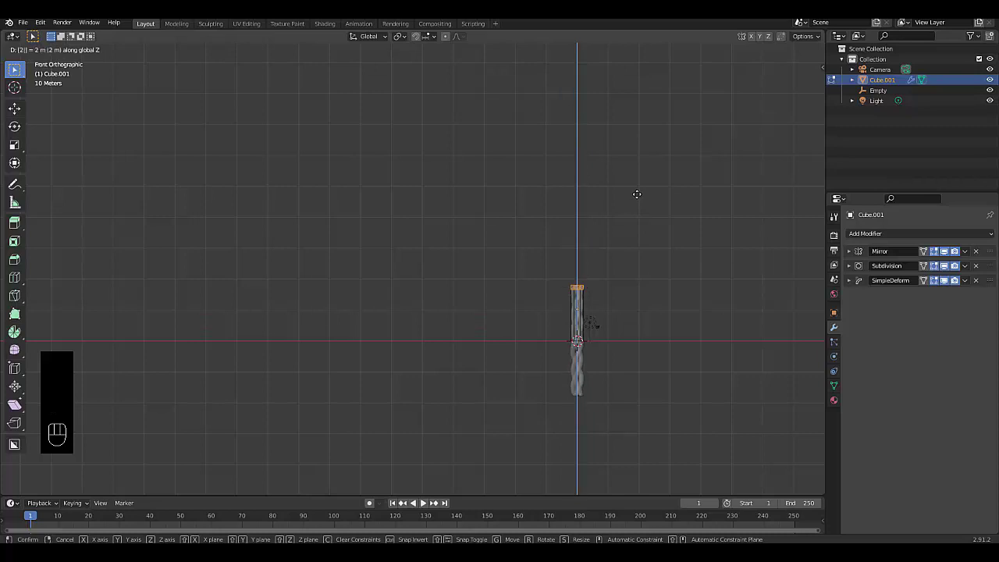
text(0)
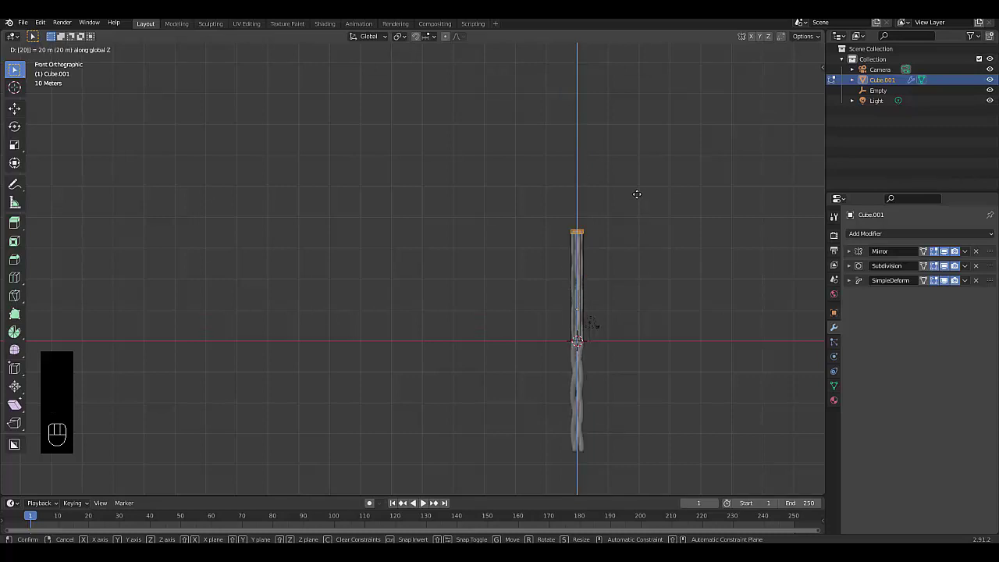
click(637, 194)
scroll(602, 310, up, 5)
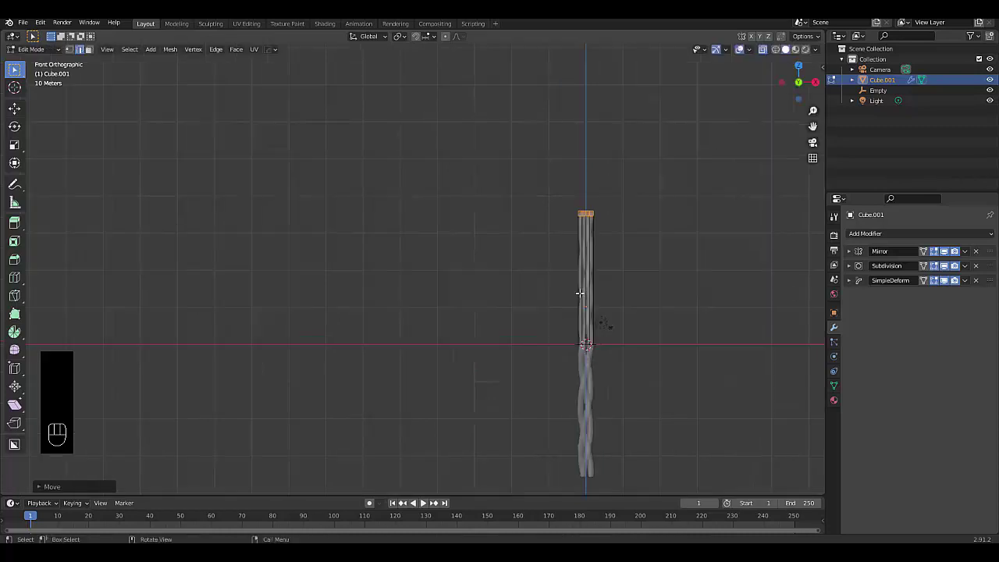
key(Tab)
Step: Back in Object Mode, set the SimpleDeform twist Angle to 1440°
click(565, 316)
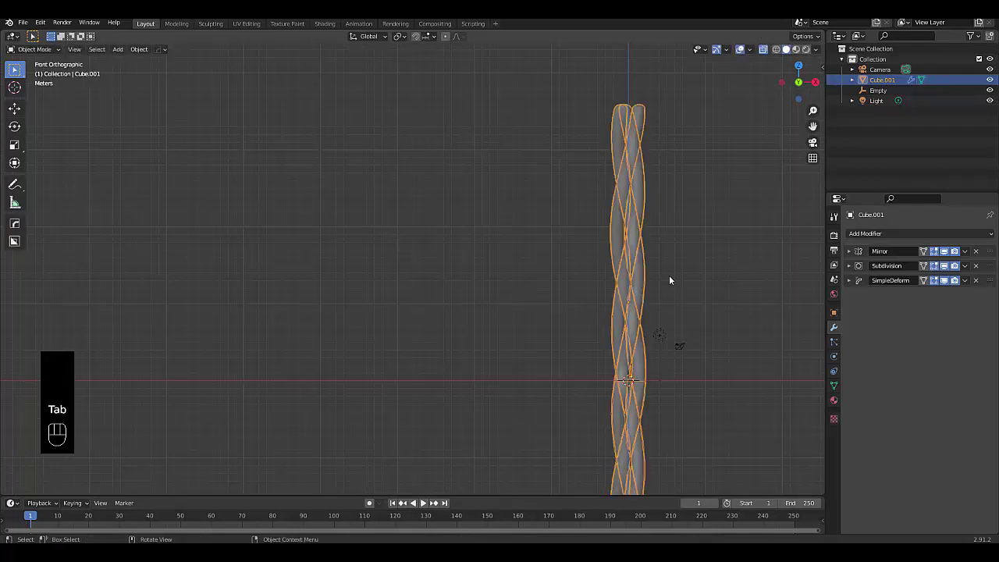
middle_drag(669, 275, 648, 269)
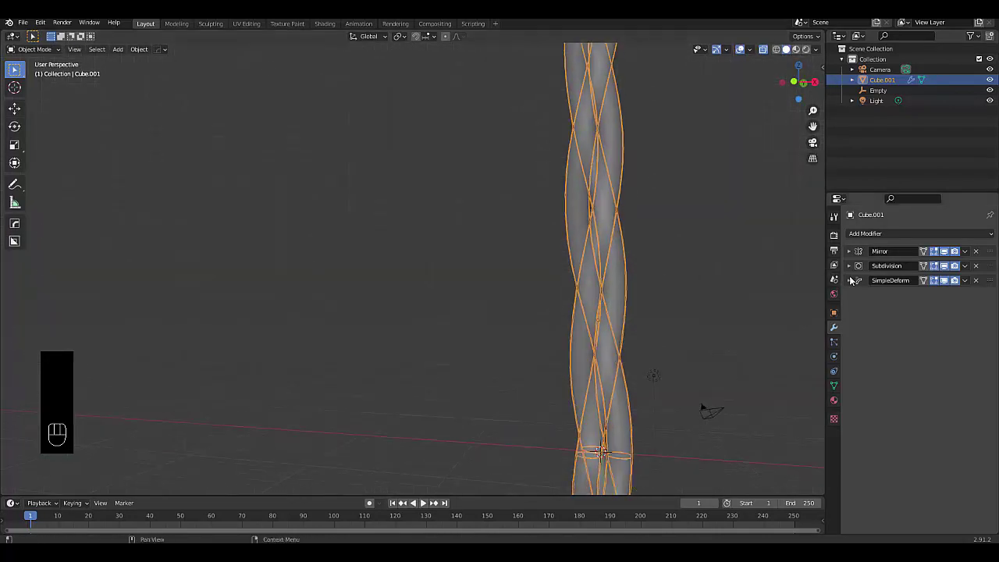
click(851, 281)
click(907, 309)
text(1)
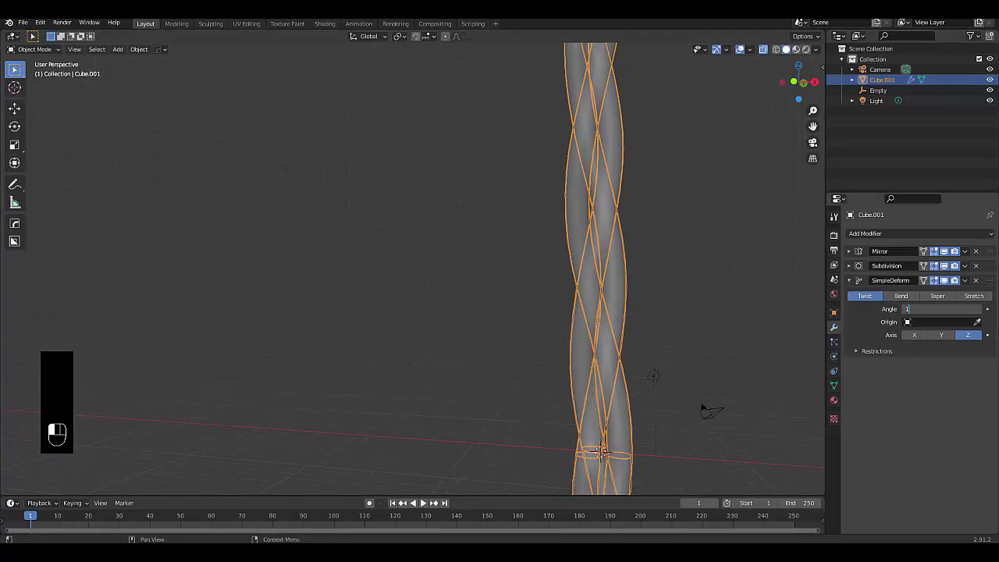
text(440)
key(Return)
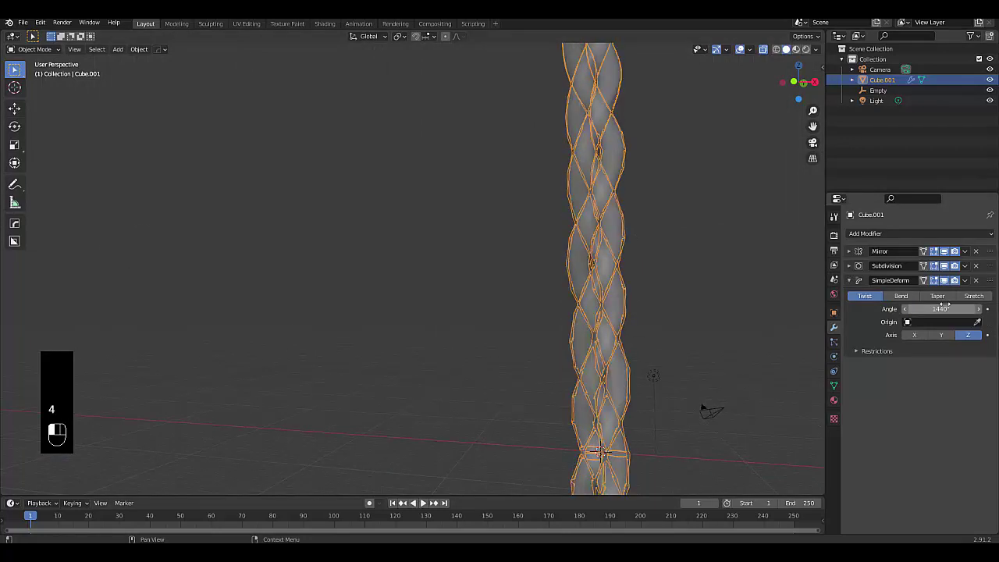
Step: Deselect the column, turn off X-ray, and inspect it solid from above
click(705, 321)
middle_drag(704, 322, 683, 305)
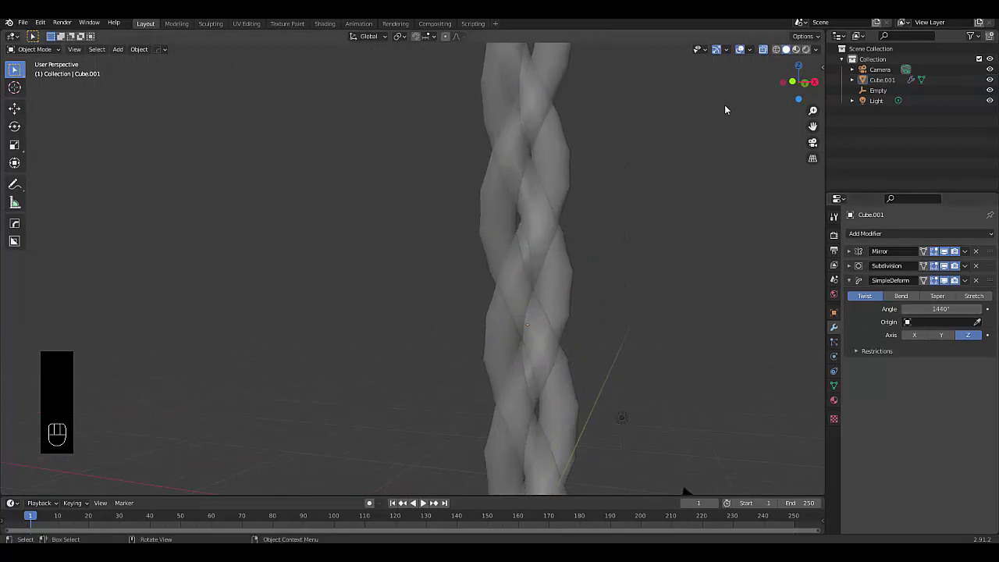
click(763, 49)
middle_drag(546, 234, 635, 259)
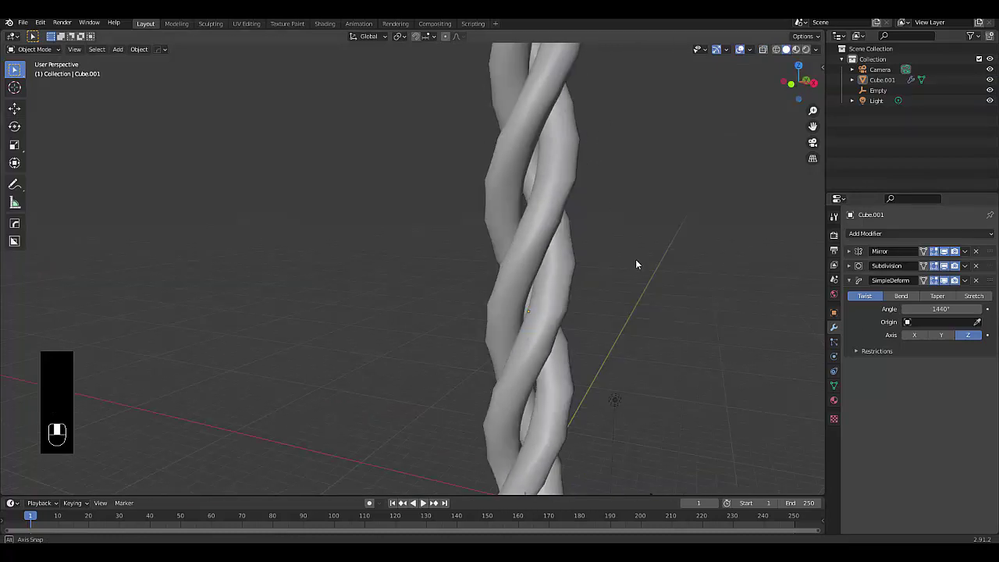
scroll(653, 313, down, 4)
scroll(645, 308, down, 2)
scroll(645, 307, up, 2)
key(KP_7)
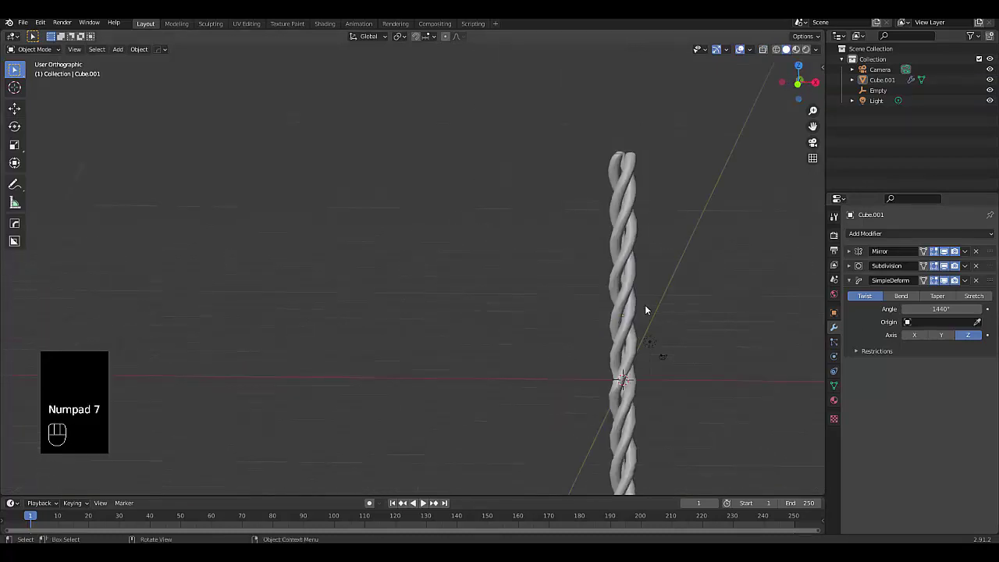
scroll(645, 289, up, 4)
Step: Move the column below-left, then place one copy to its right along X and another above
click(592, 178)
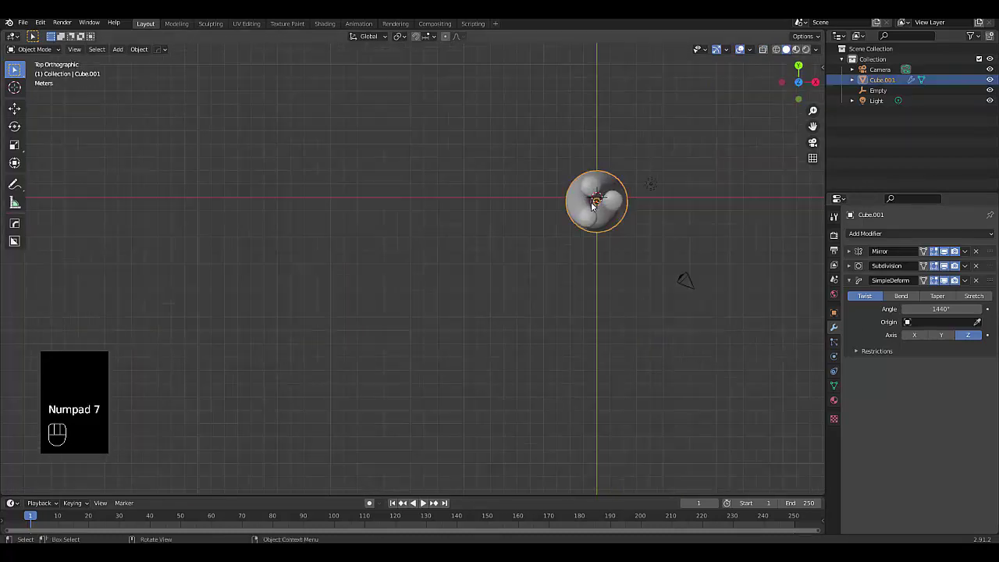
scroll(594, 156, up, 3)
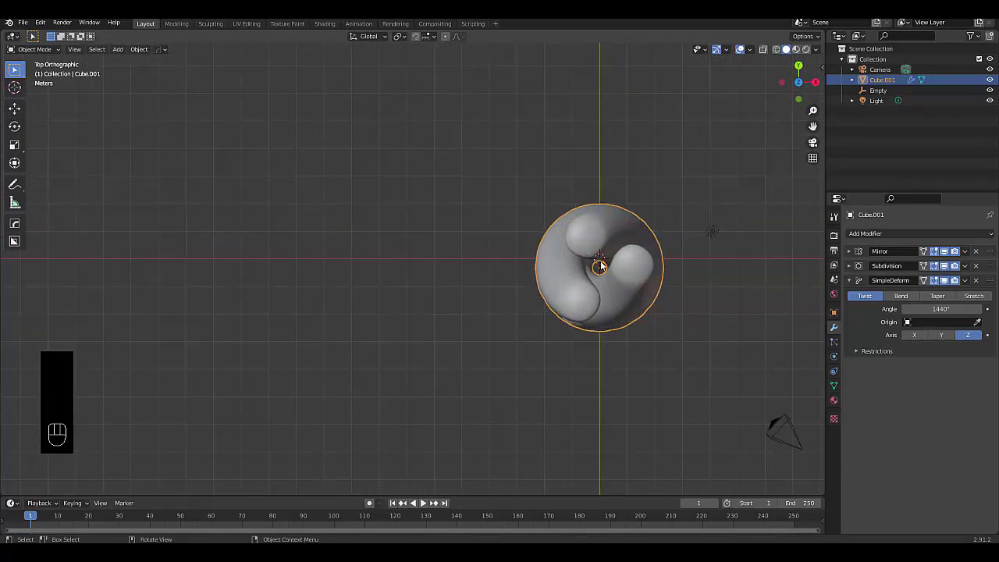
key(g)
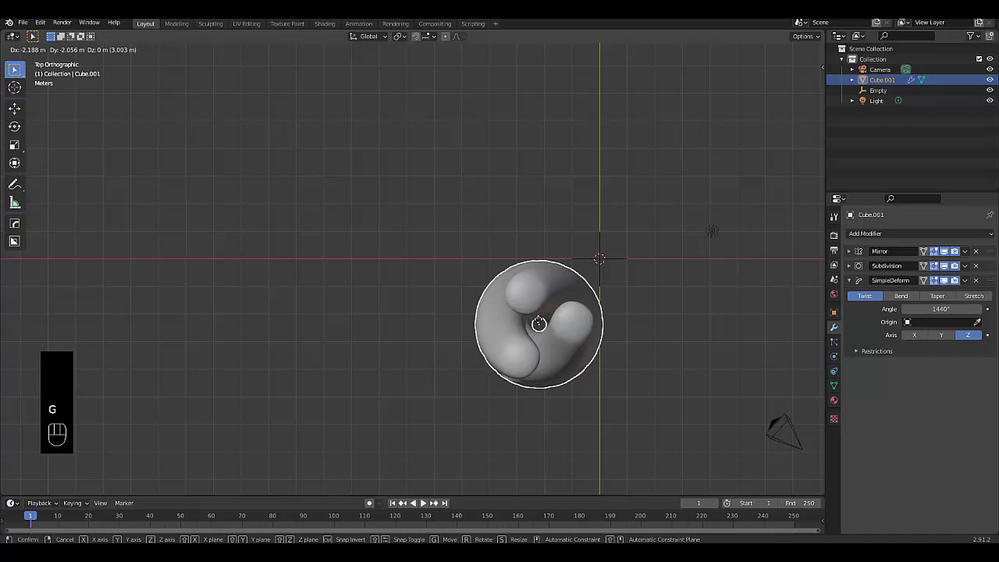
click(529, 328)
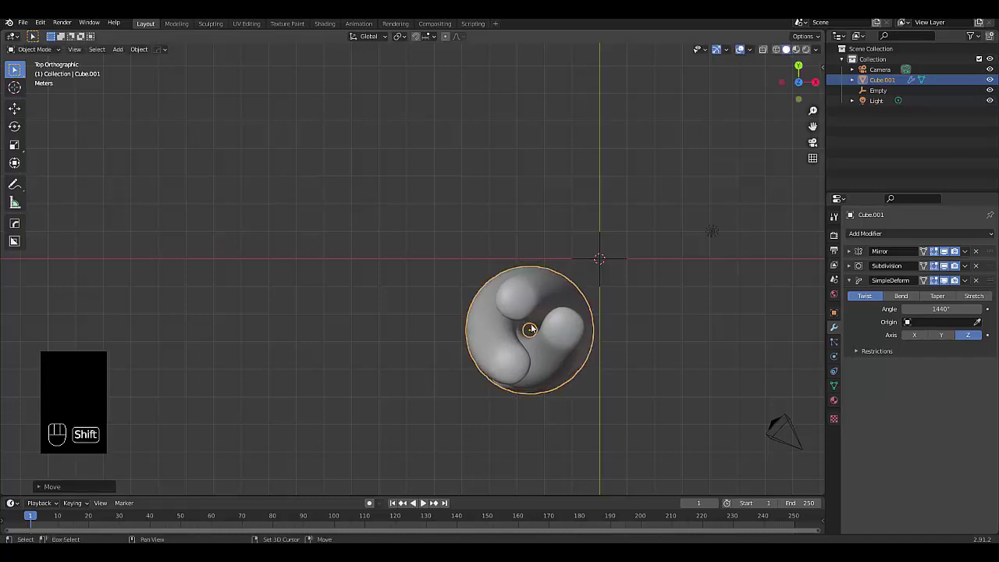
key(shift+d)
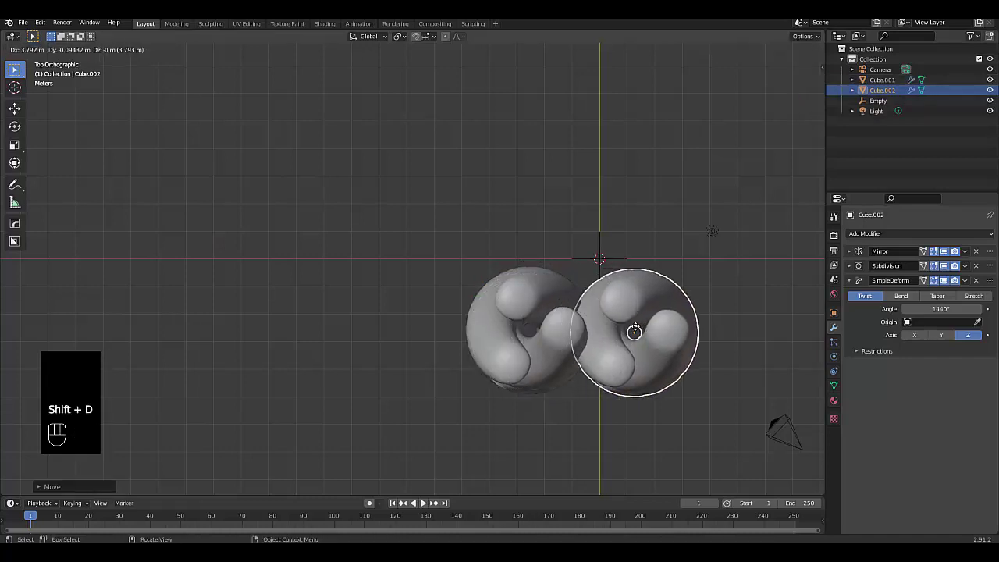
key(x)
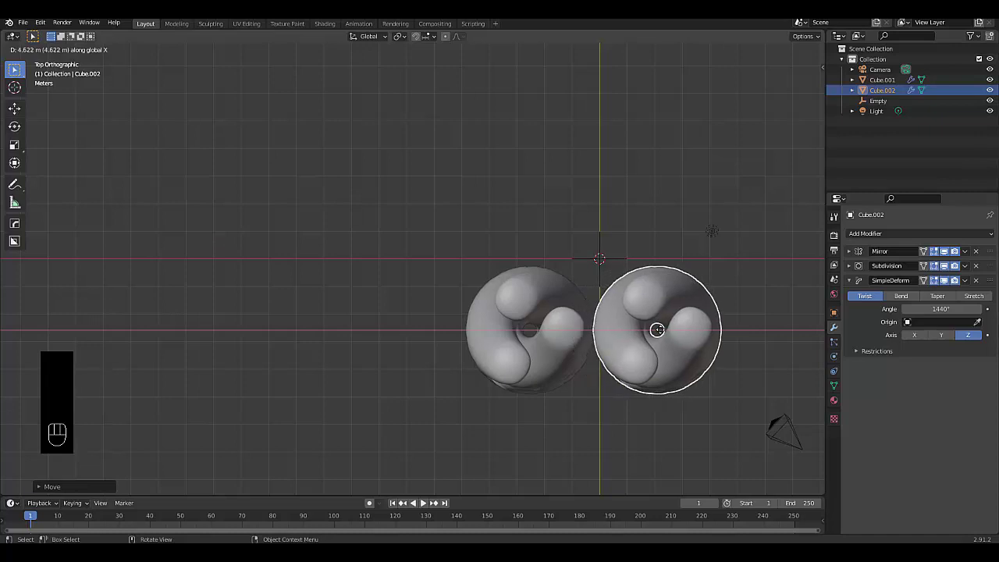
click(672, 331)
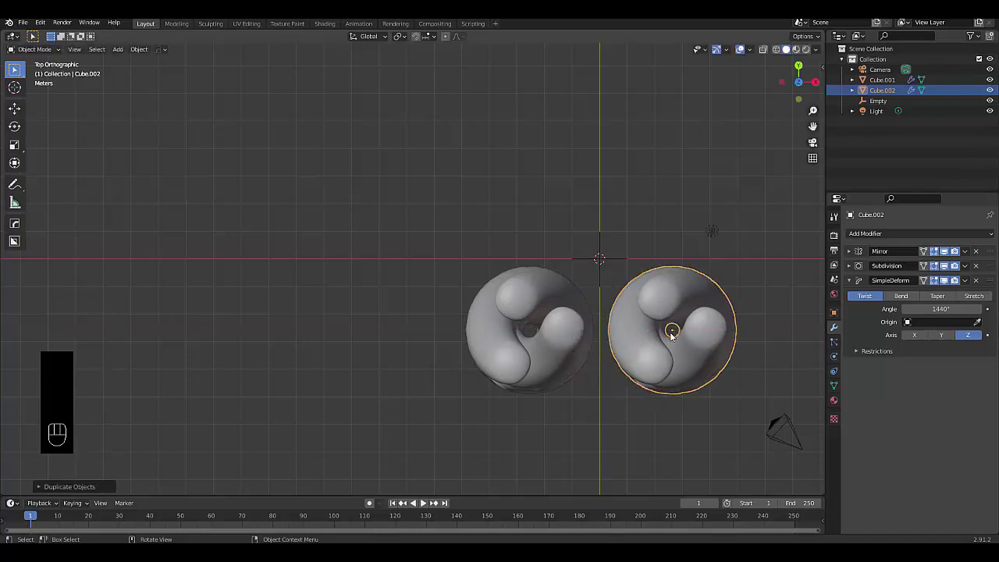
key(shift+d)
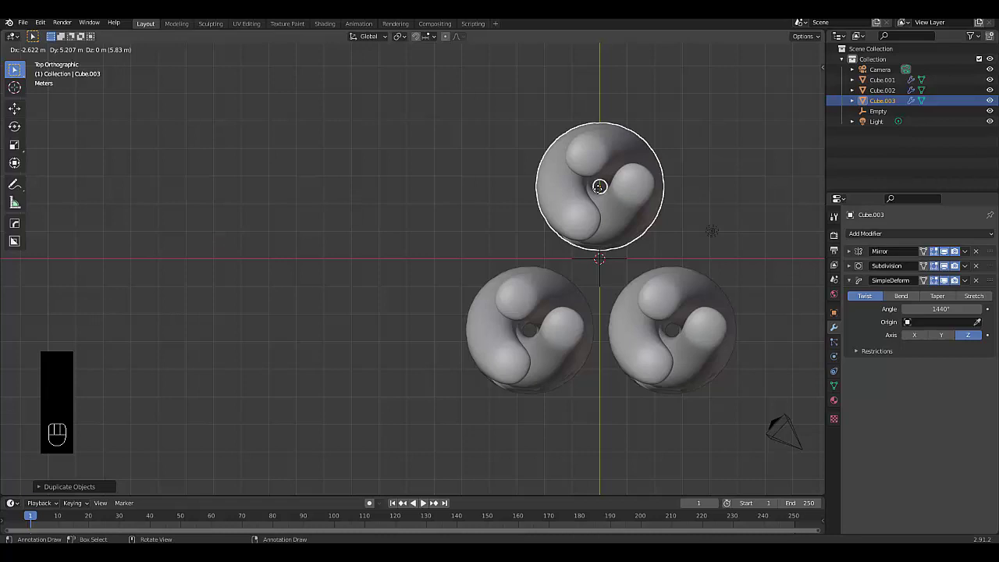
click(599, 187)
scroll(596, 310, down, 4)
Step: Select the three columns, join them with Ctrl+J, then undo the join
middle_drag(615, 358, 594, 267)
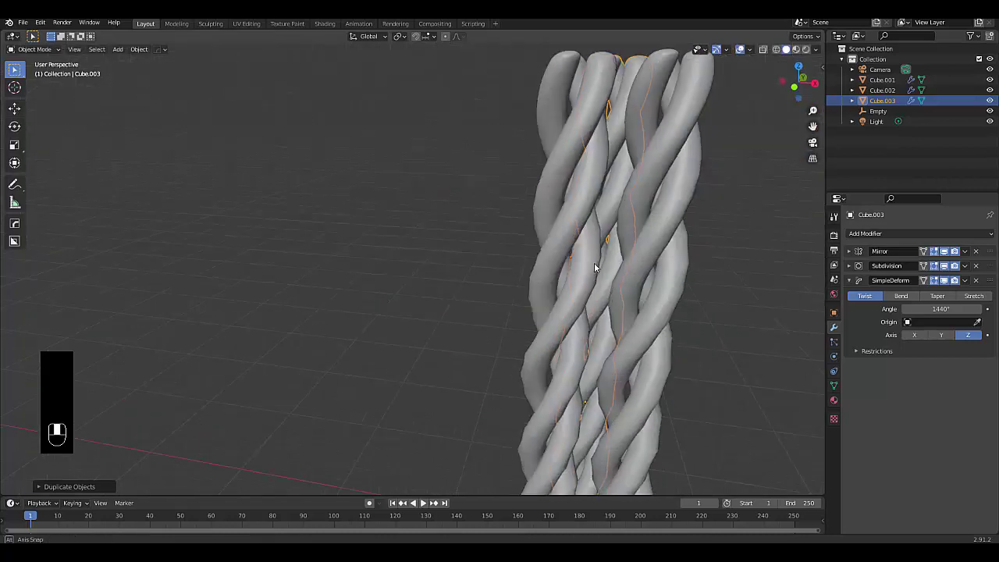
scroll(594, 267, down, 5)
drag(498, 224, 697, 314)
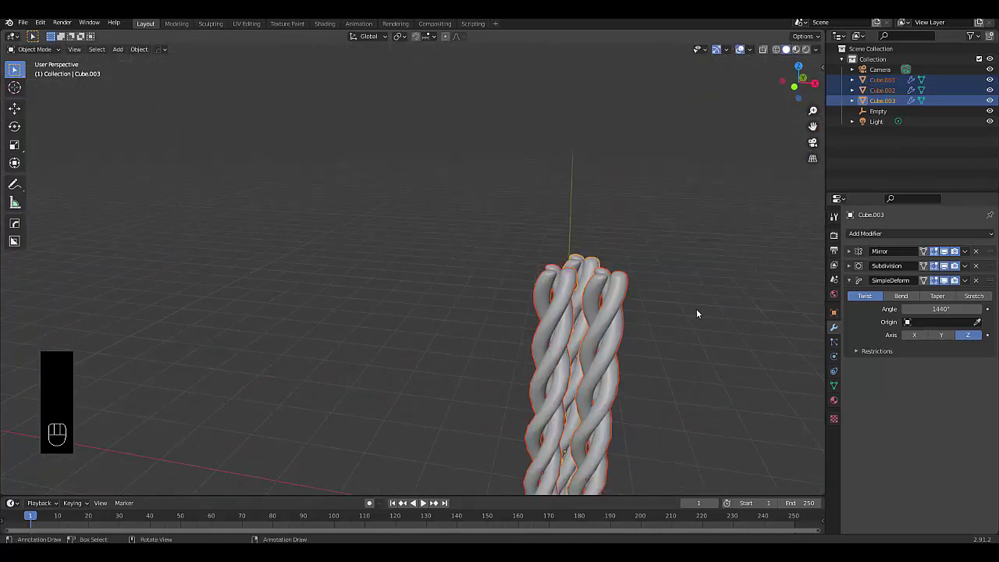
key(ctrl+j)
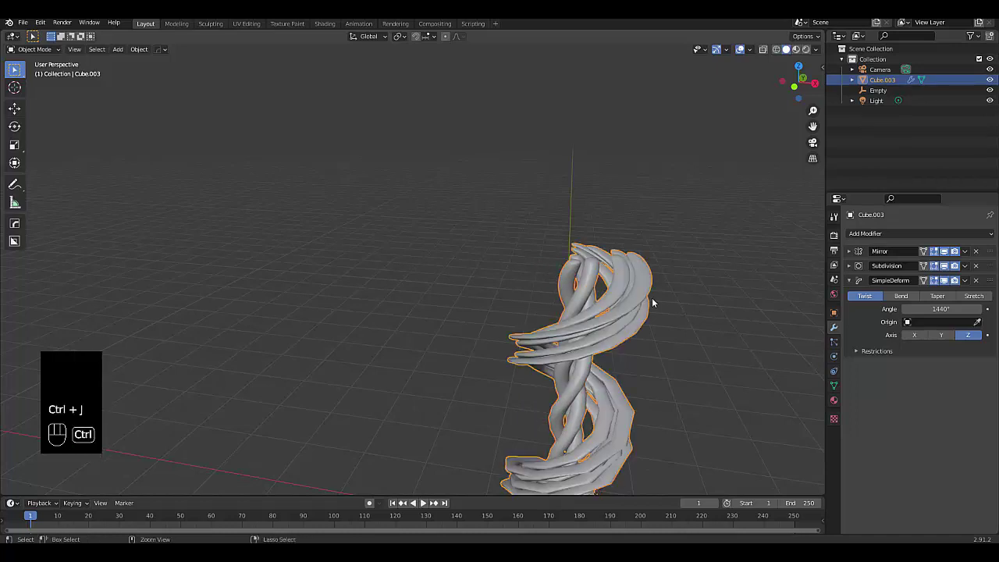
key(ctrl+z)
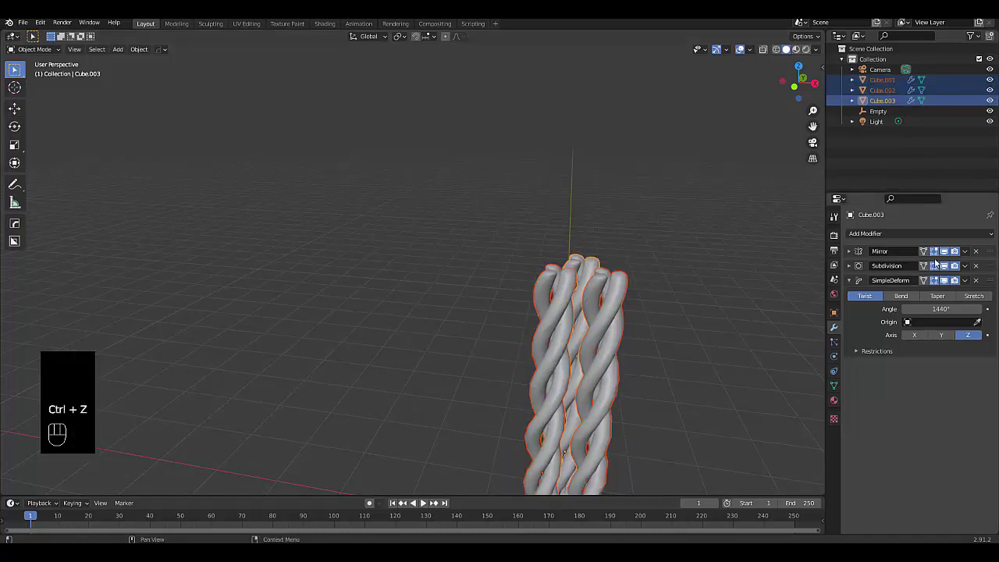
Step: Add a Subdivision Surface modifier to Cube.003 with viewport level 2
click(875, 234)
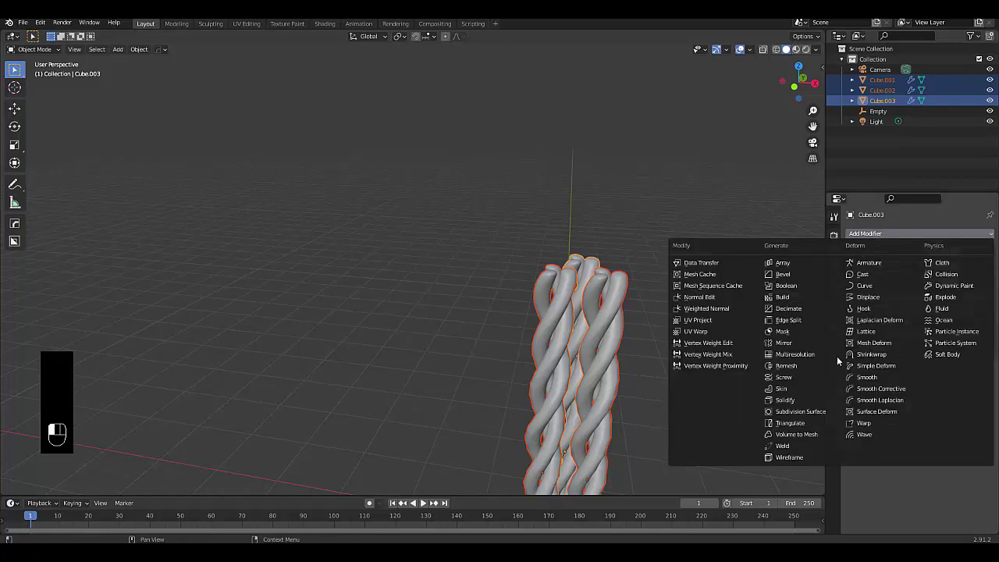
click(812, 412)
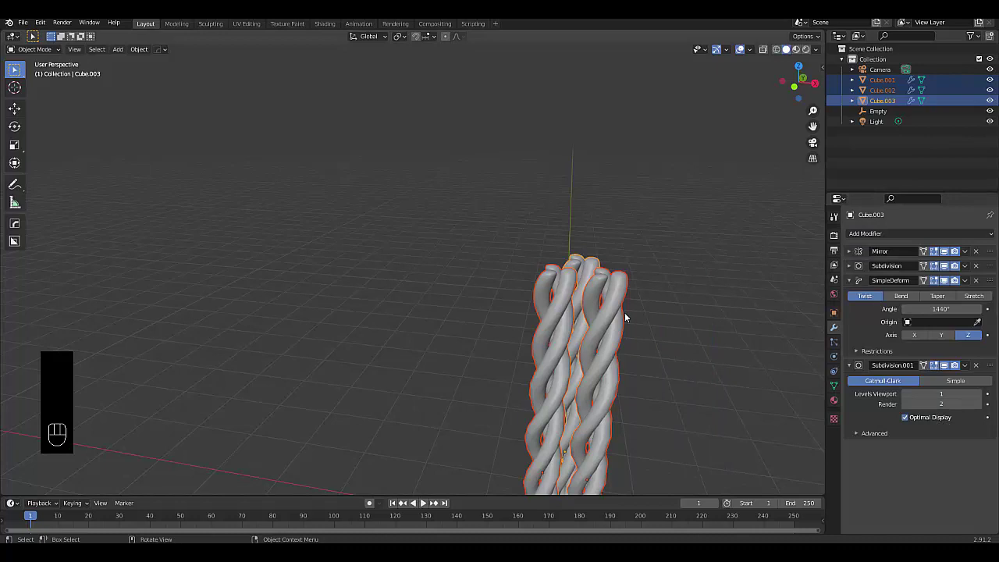
click(978, 393)
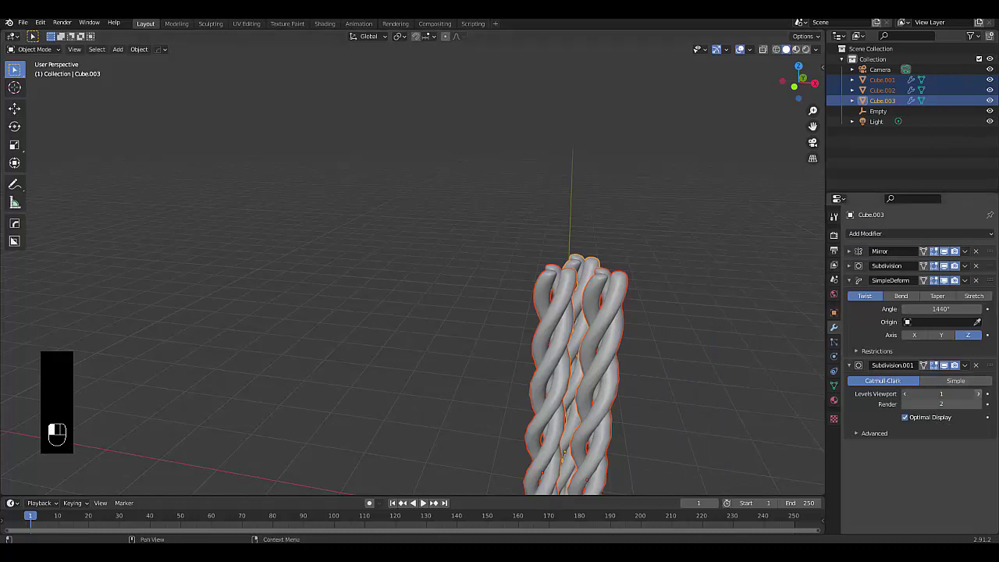
middle_drag(582, 367, 687, 324)
Step: Apply the Mirror, Subdivision, SimpleDeform and second Subdivision modifiers on the selected strand
click(966, 251)
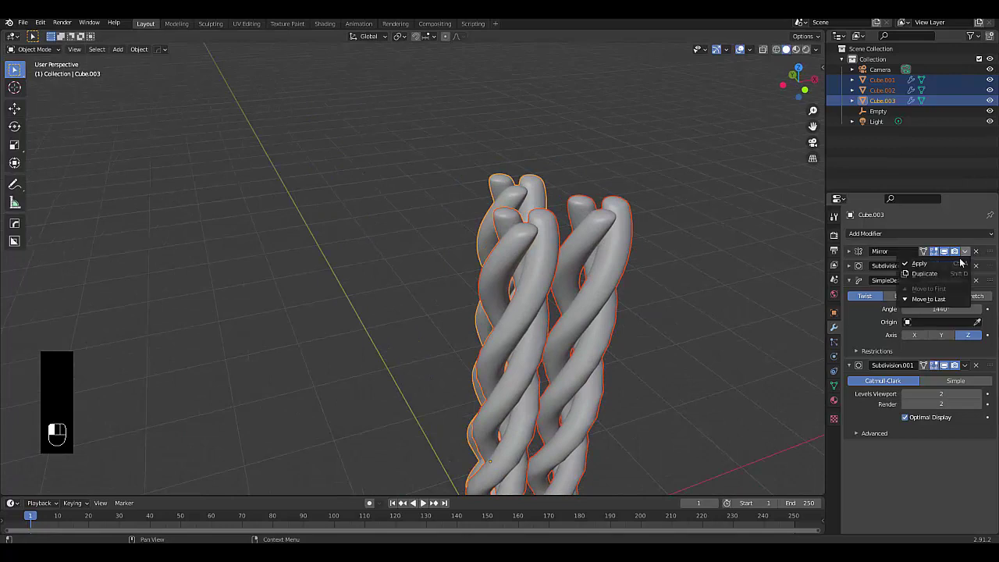
click(964, 261)
click(966, 251)
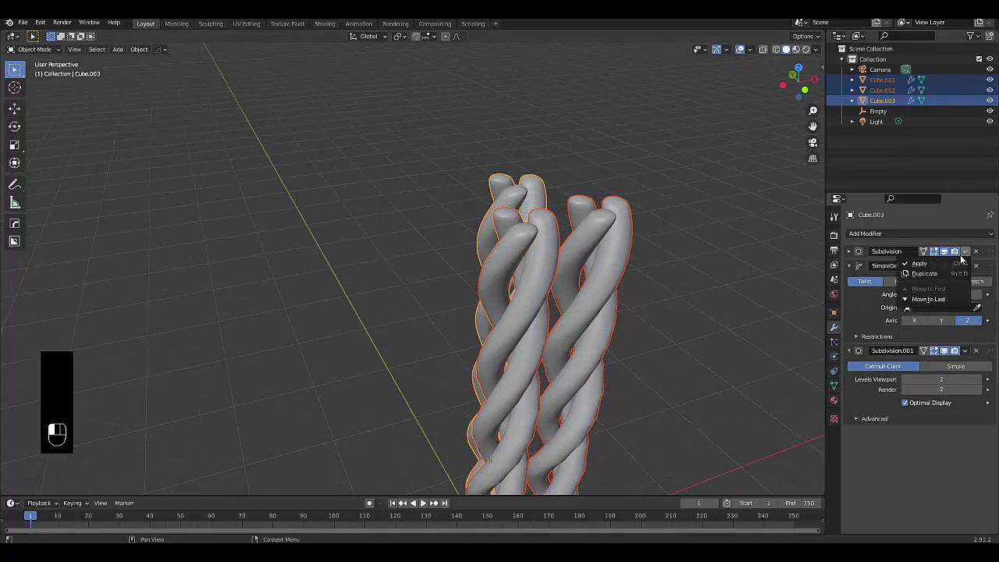
click(963, 262)
click(966, 250)
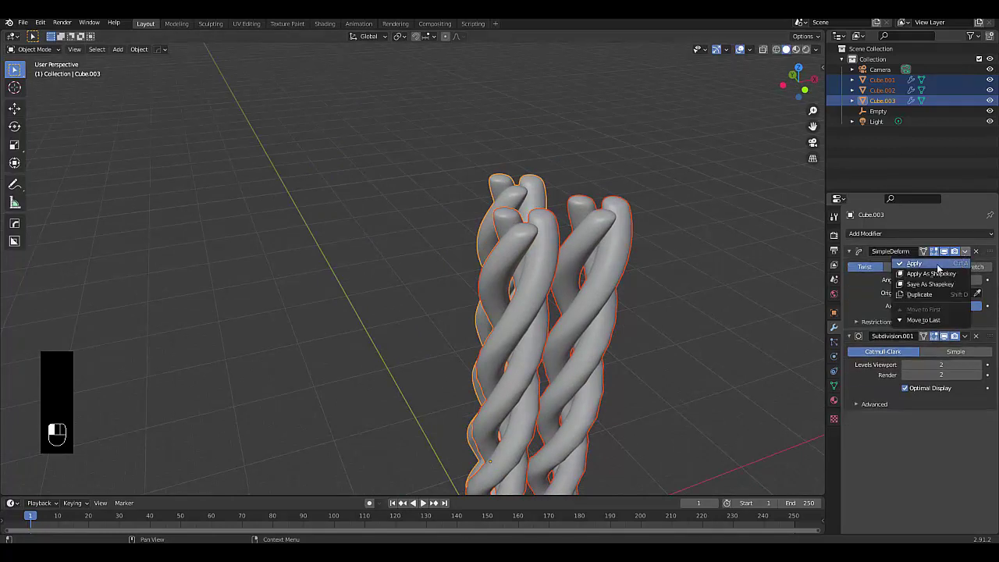
click(965, 263)
click(966, 250)
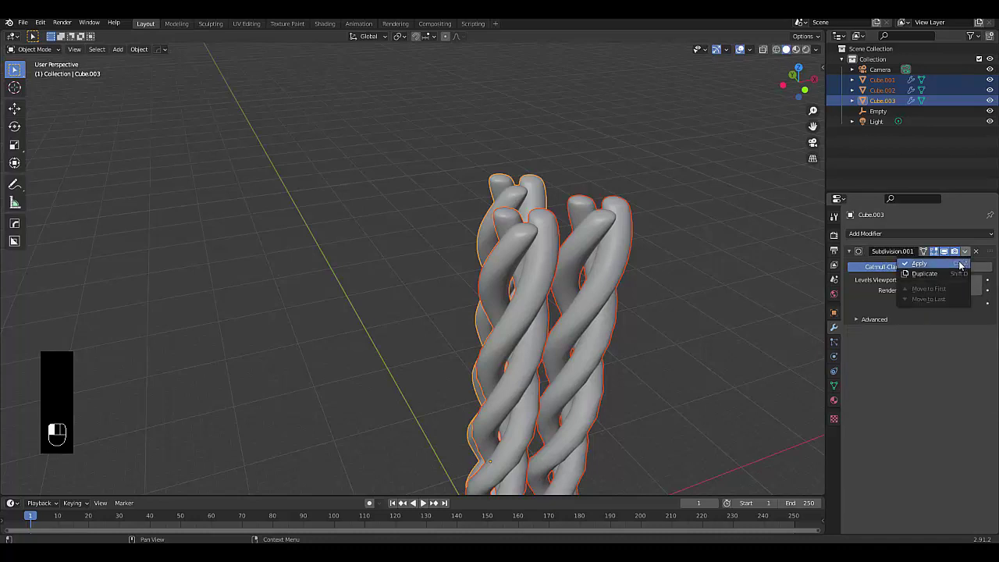
click(962, 263)
Step: Select all three strands, test a Ctrl+J join, then undo it
click(417, 179)
drag(417, 151, 690, 316)
key(ctrl+j)
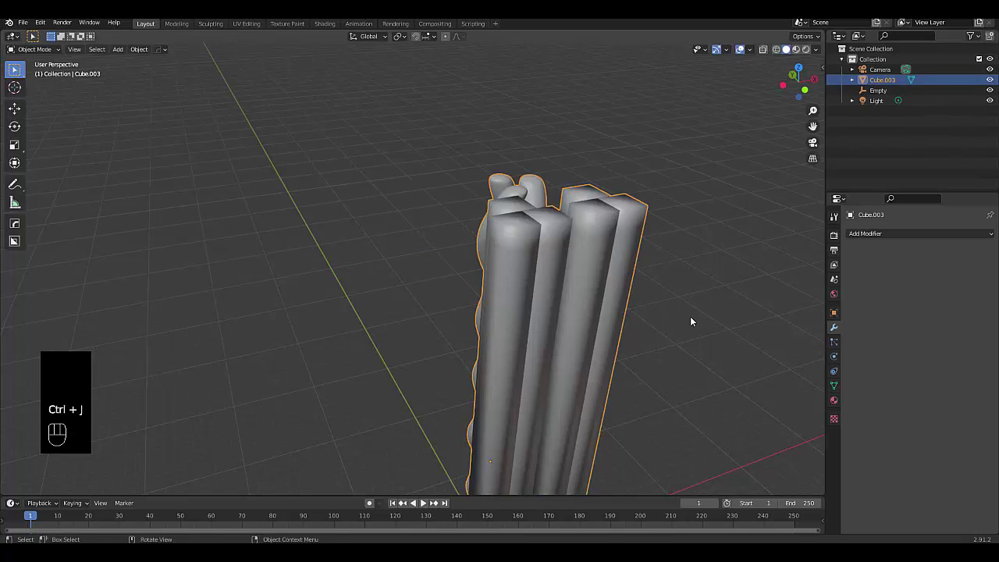
middle_drag(645, 283, 654, 319)
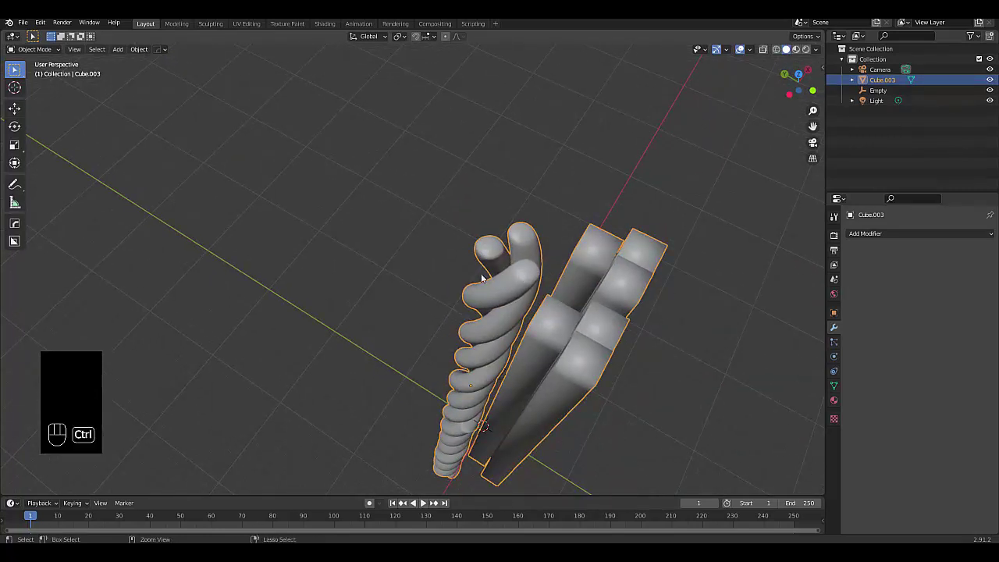
key(ctrl+z)
key(ctrl+z)
key(ctrl+z)
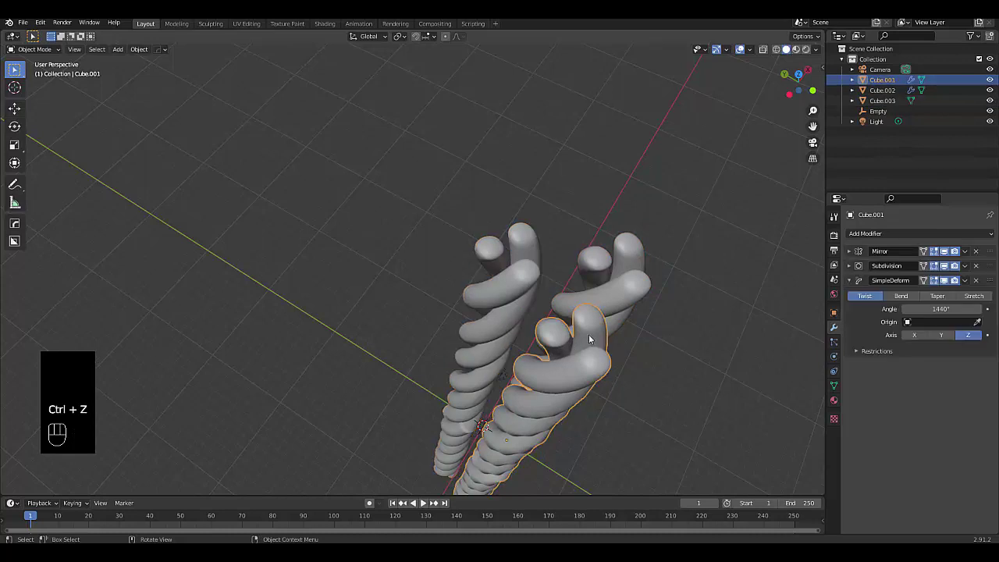
Step: Apply the Mirror, Subdivision and SimpleDeform modifiers on Cube.001
click(965, 252)
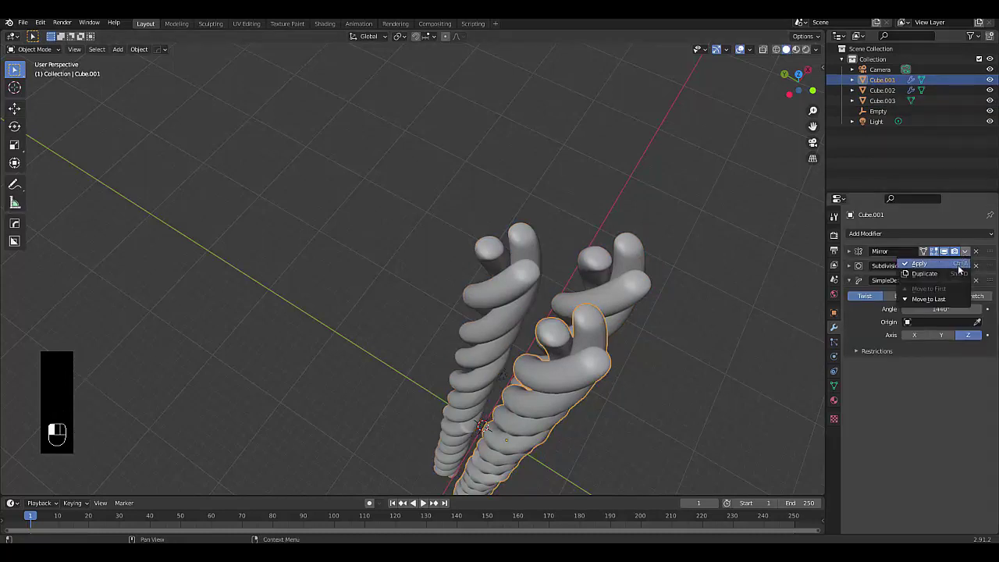
click(965, 263)
click(966, 252)
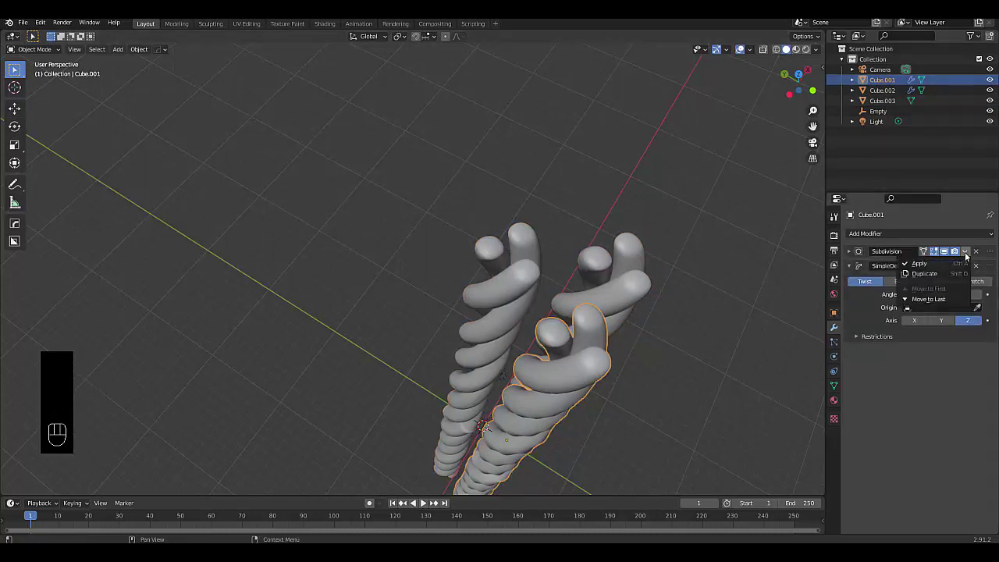
click(964, 264)
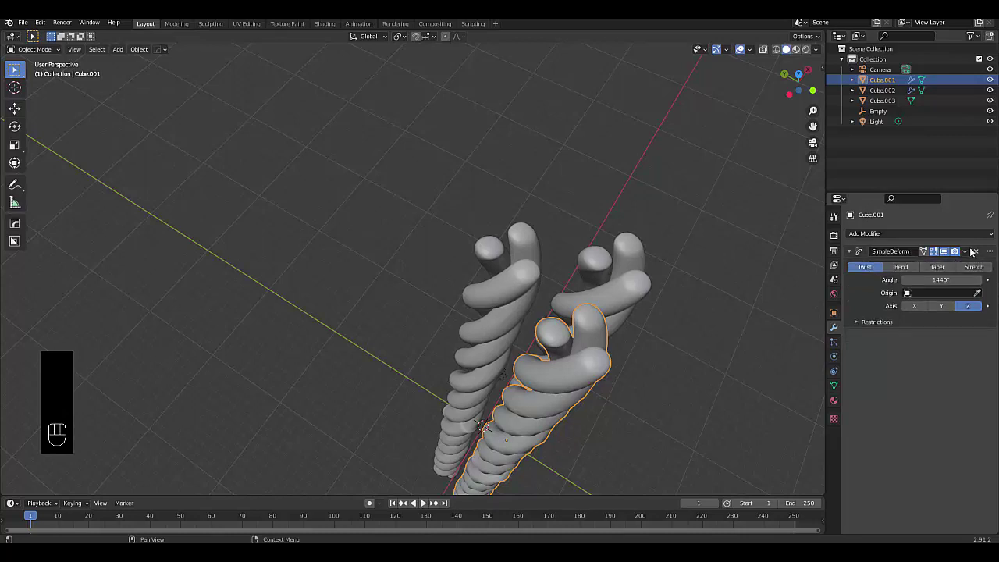
click(966, 252)
click(964, 264)
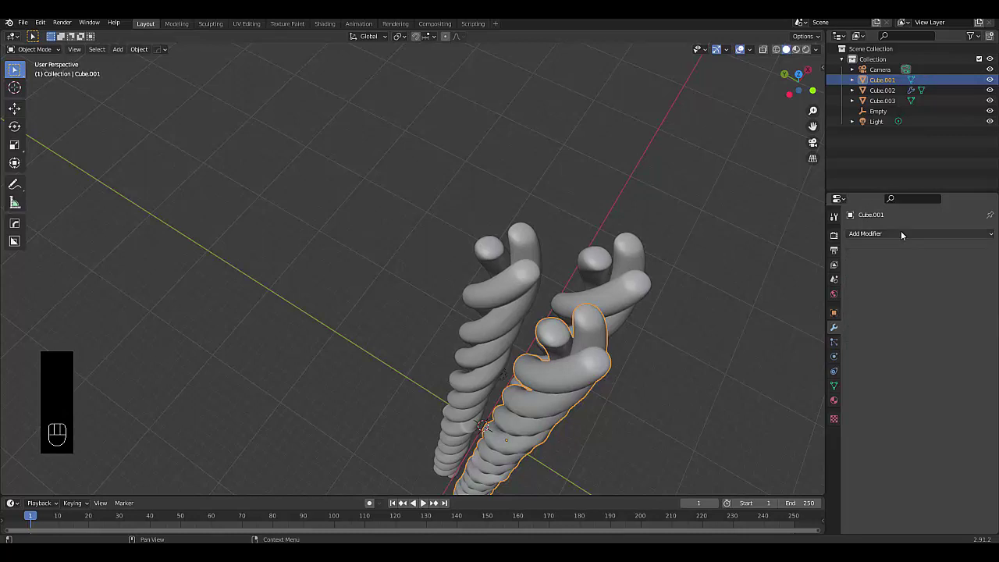
Step: Add a Subdivision Surface modifier to Cube.001 and open its options
click(900, 232)
click(800, 412)
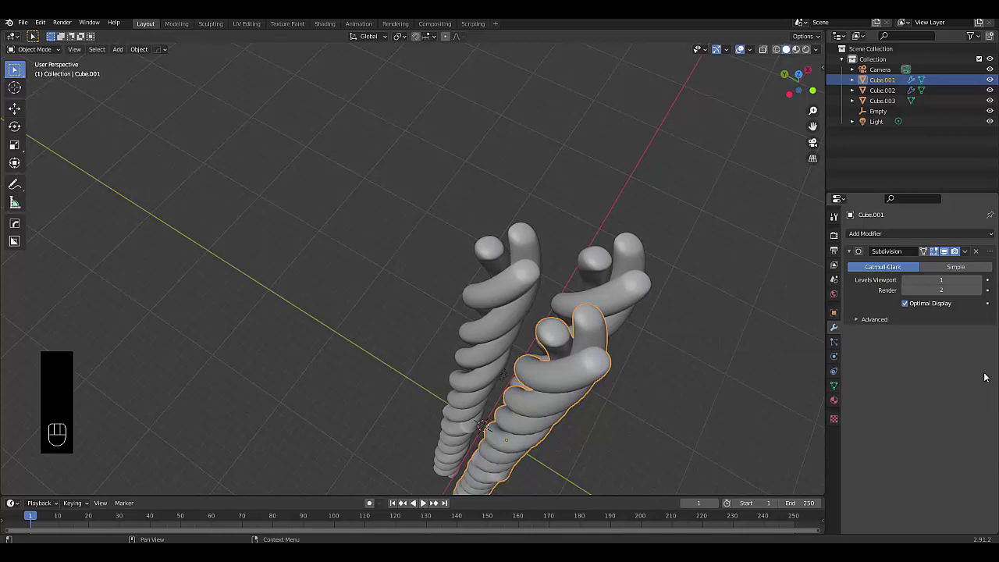
click(941, 279)
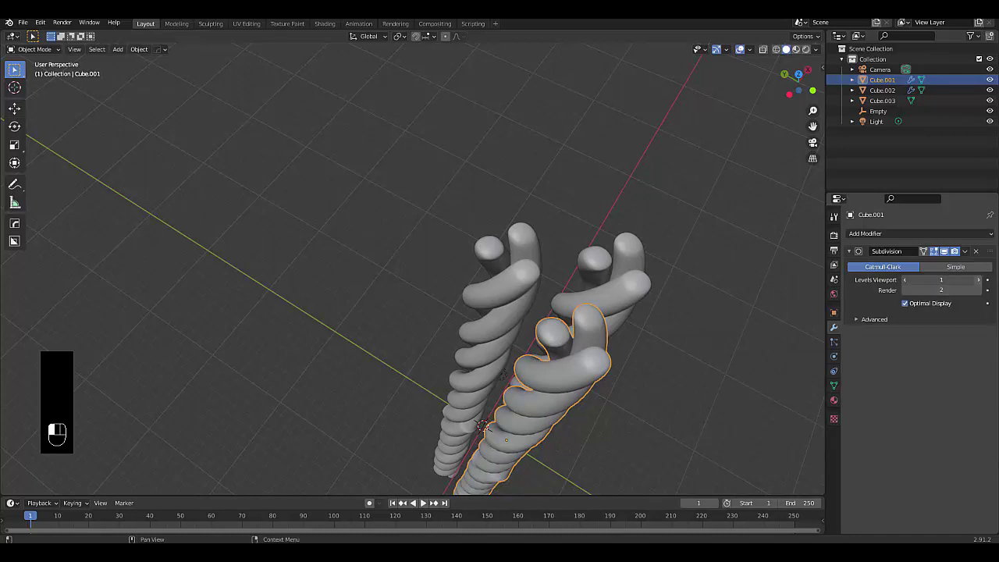
click(965, 251)
Step: Select Cube.002 and add a Subdivision Surface modifier at viewport level 2
click(604, 317)
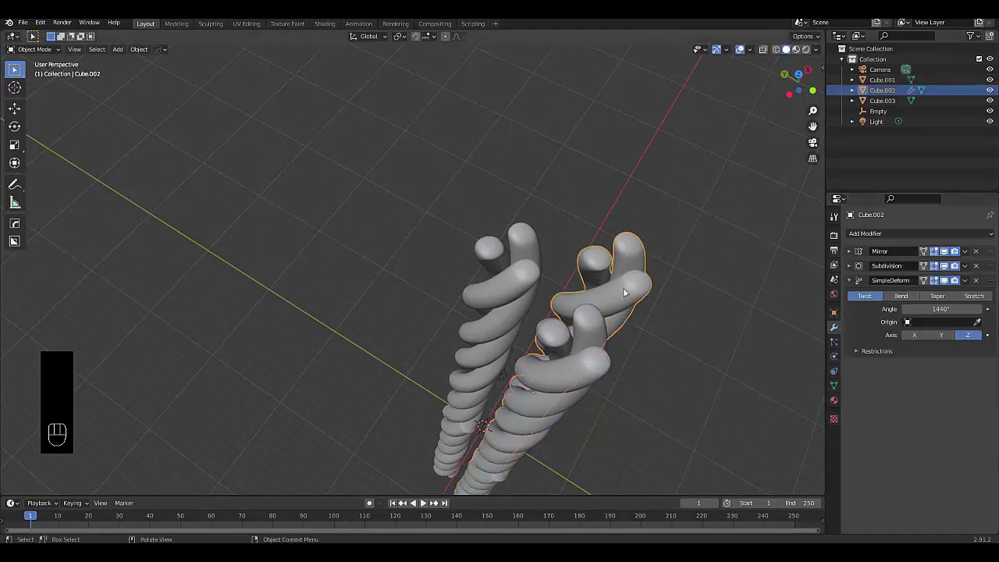
click(856, 235)
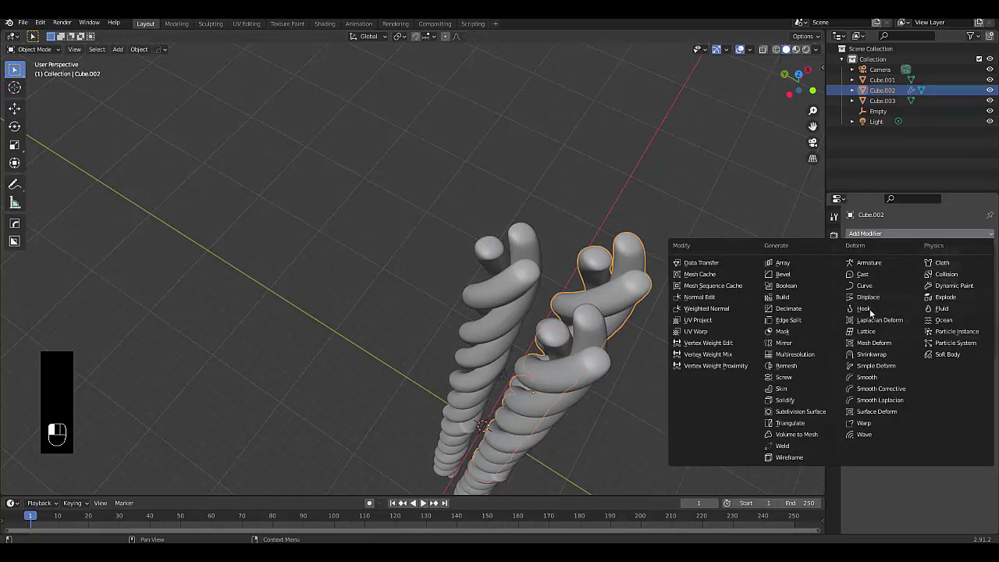
click(805, 414)
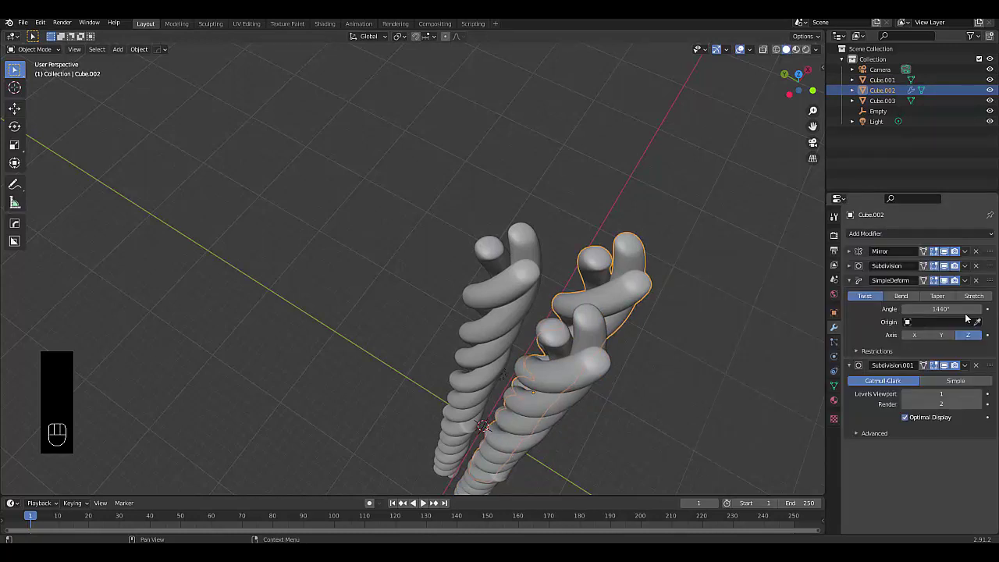
click(978, 394)
Step: Apply Cube.002's Mirror, Subdivision and SimpleDeform modifiers
click(965, 252)
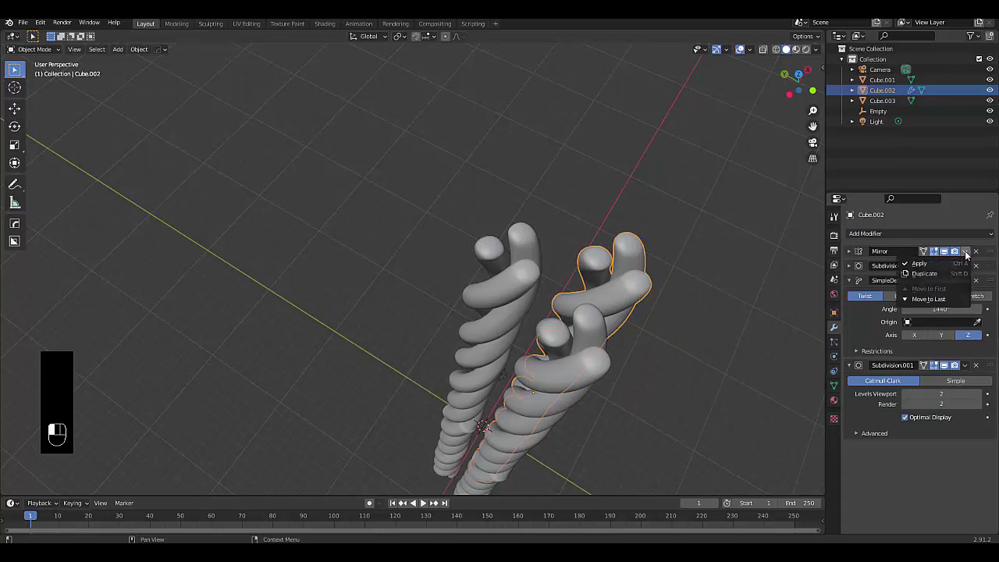
click(961, 263)
click(965, 251)
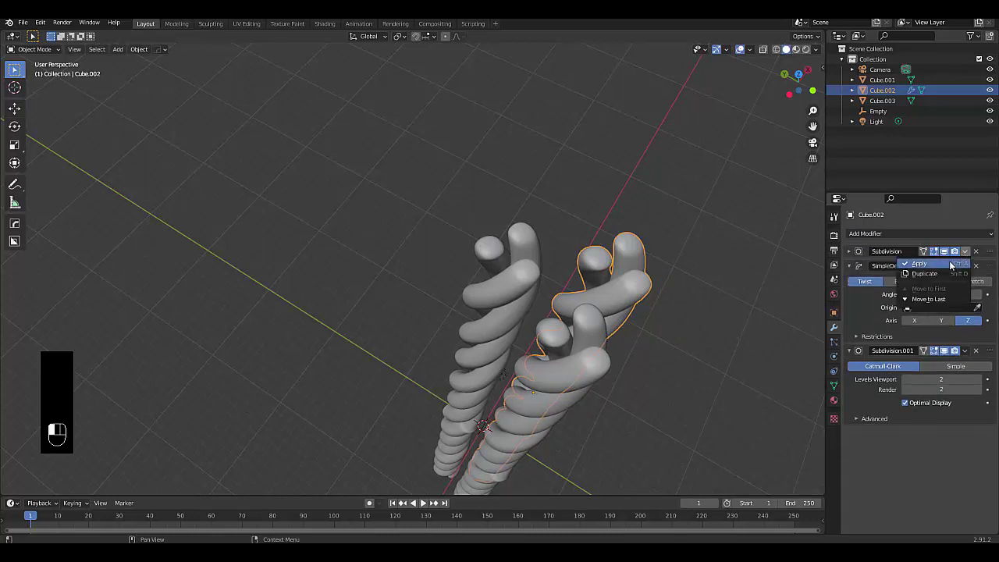
click(968, 264)
click(966, 252)
click(955, 266)
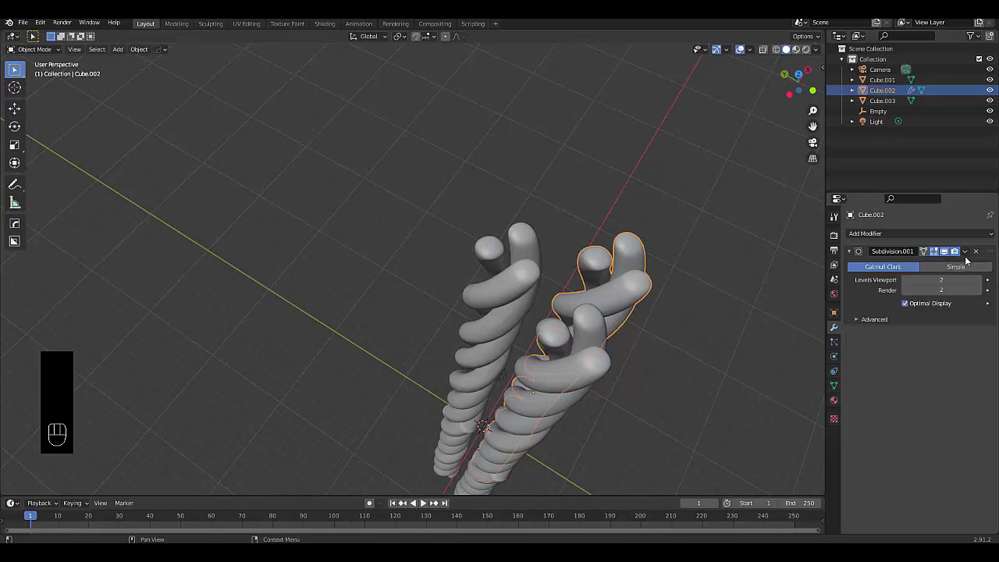
click(965, 251)
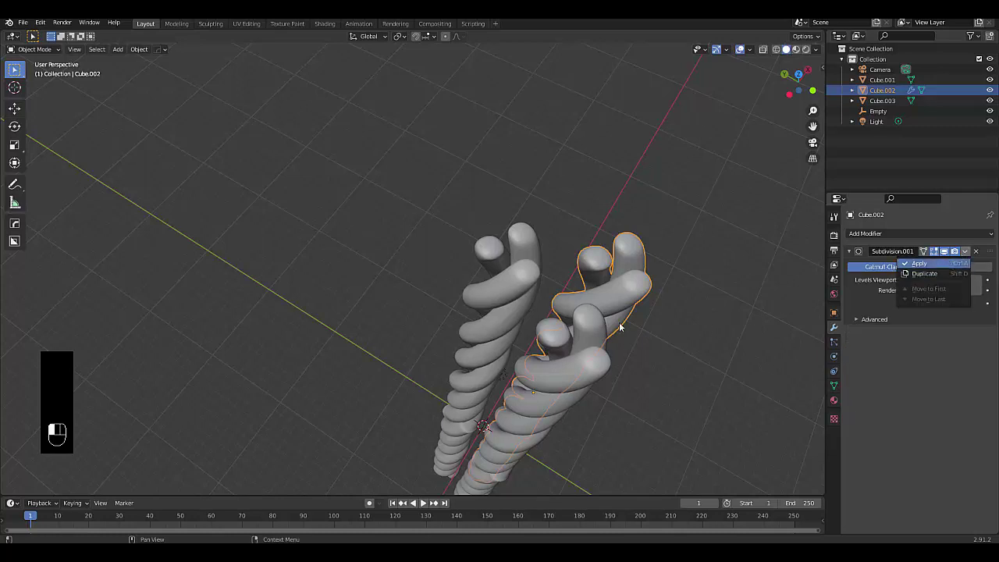
Step: Apply the remaining subdivision, then select all spiral strands and join them into one object
key(Return)
click(581, 367)
click(508, 288)
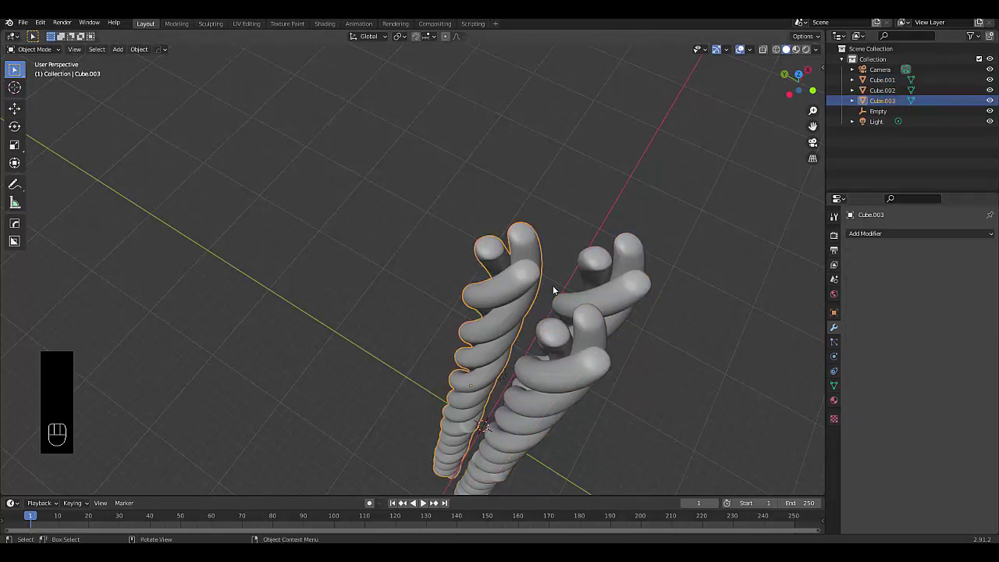
middle_drag(553, 290, 465, 257)
drag(424, 208, 661, 370)
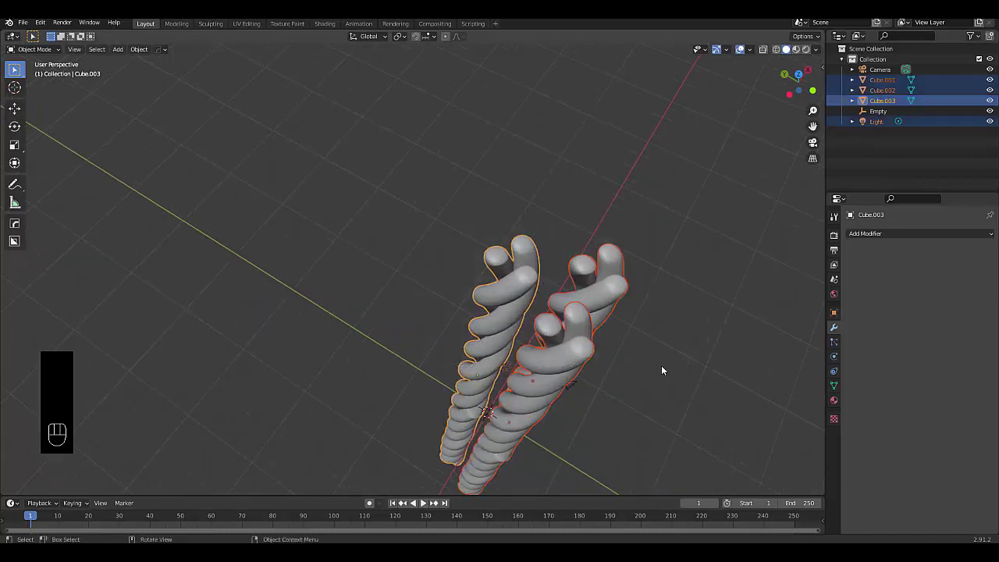
key(ctrl+j)
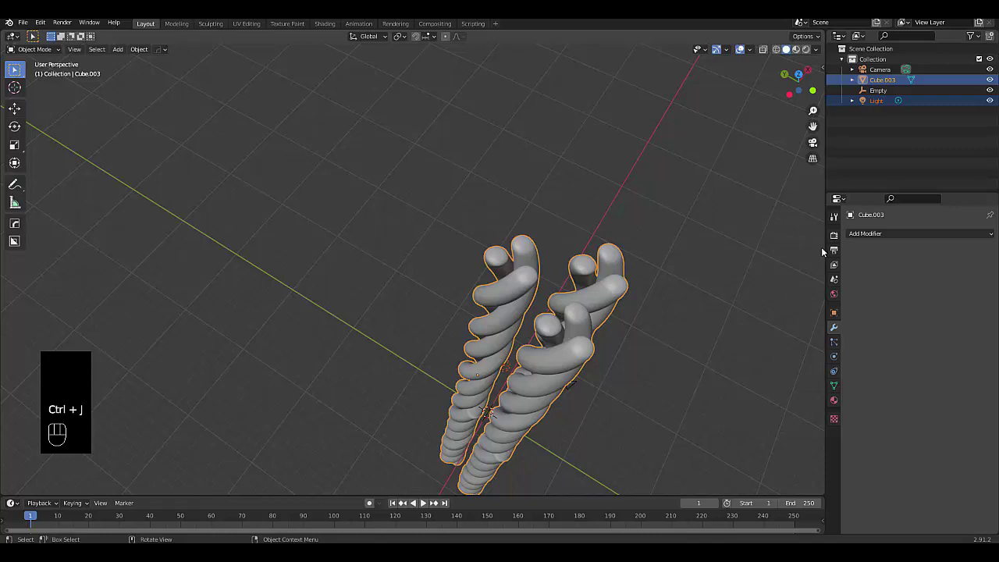
Step: Add a Simple Deform modifier twisting the joined mesh 360° around Z
click(881, 235)
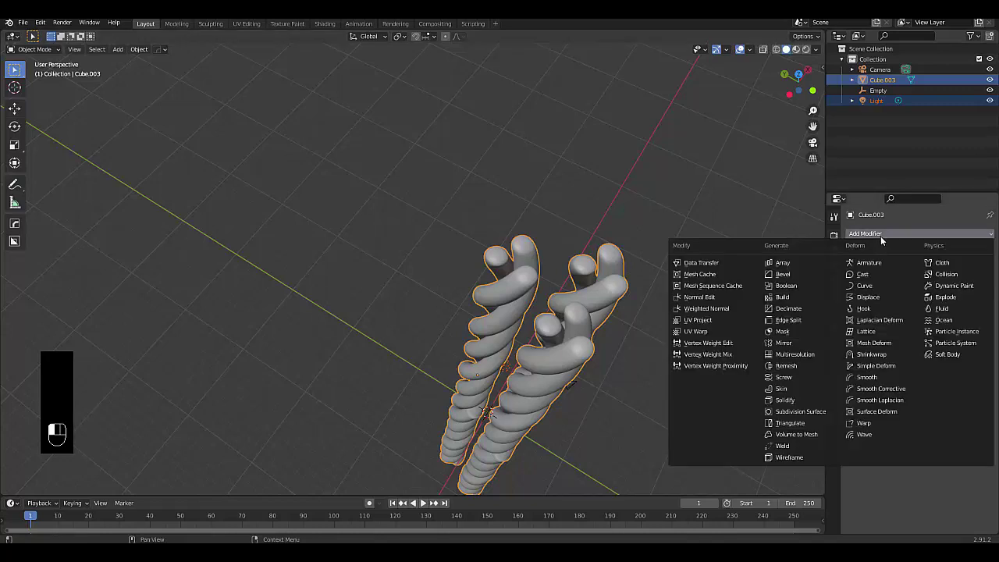
click(894, 367)
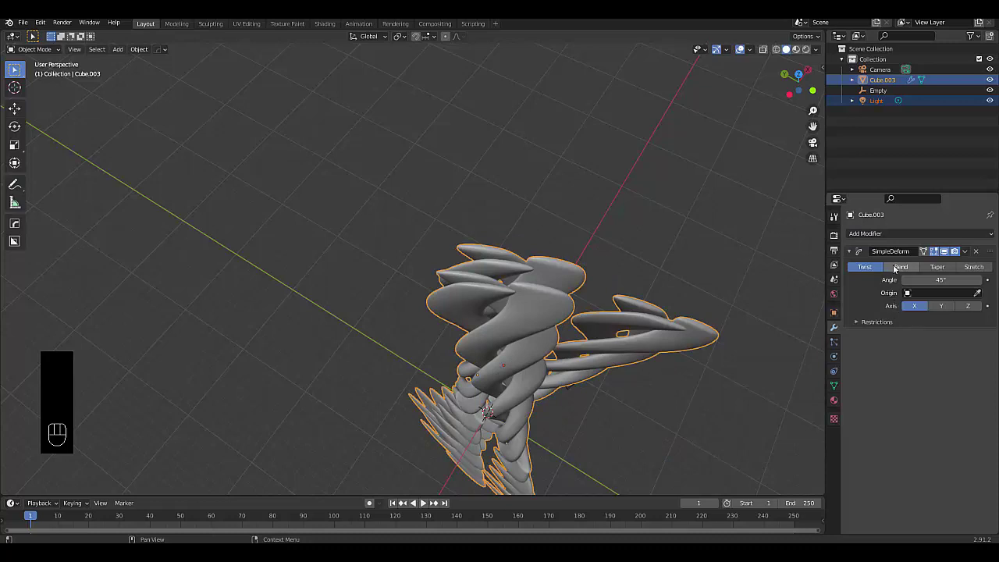
click(968, 307)
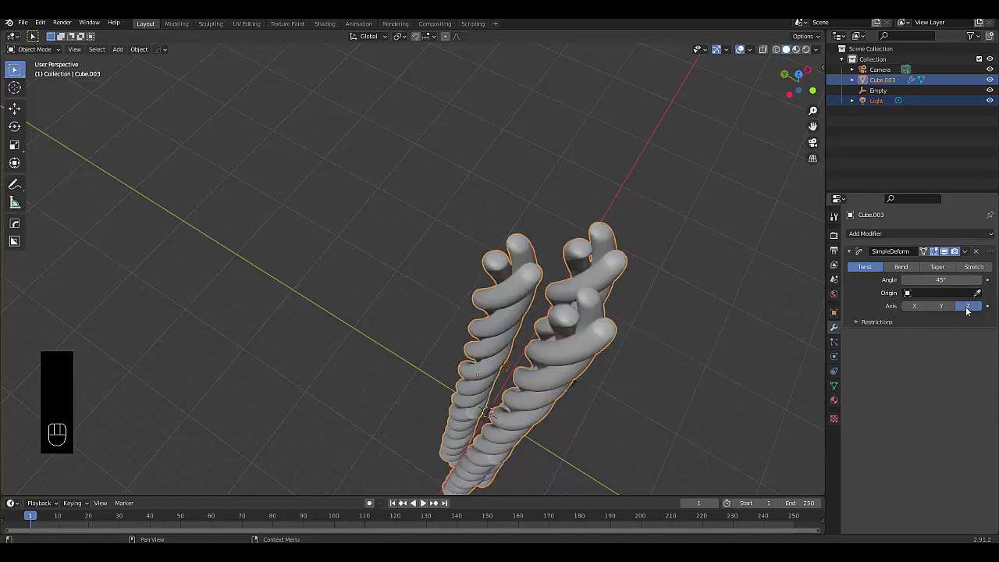
click(942, 280)
text(45d)
key(Return)
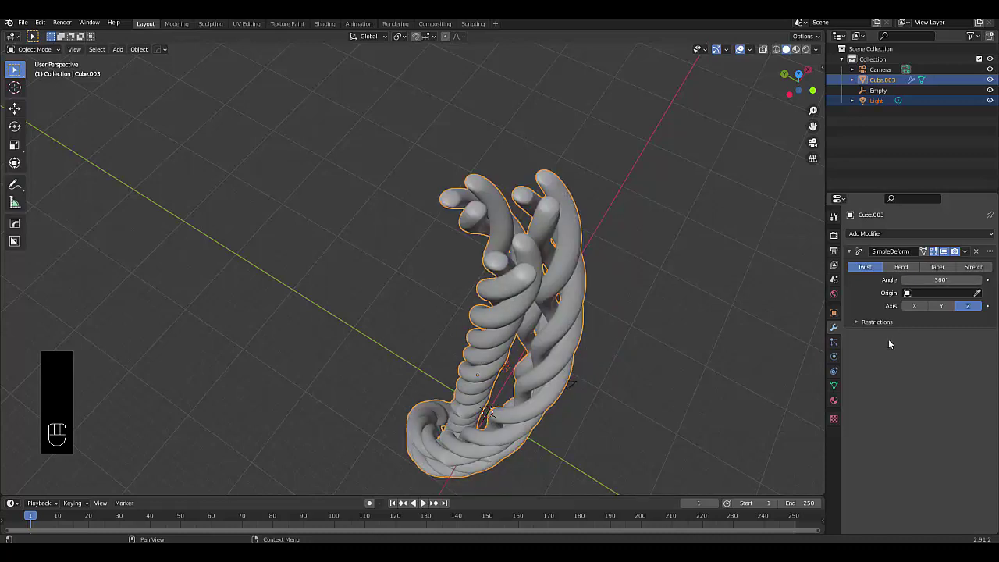
middle_drag(646, 380, 587, 402)
scroll(586, 402, down, 2)
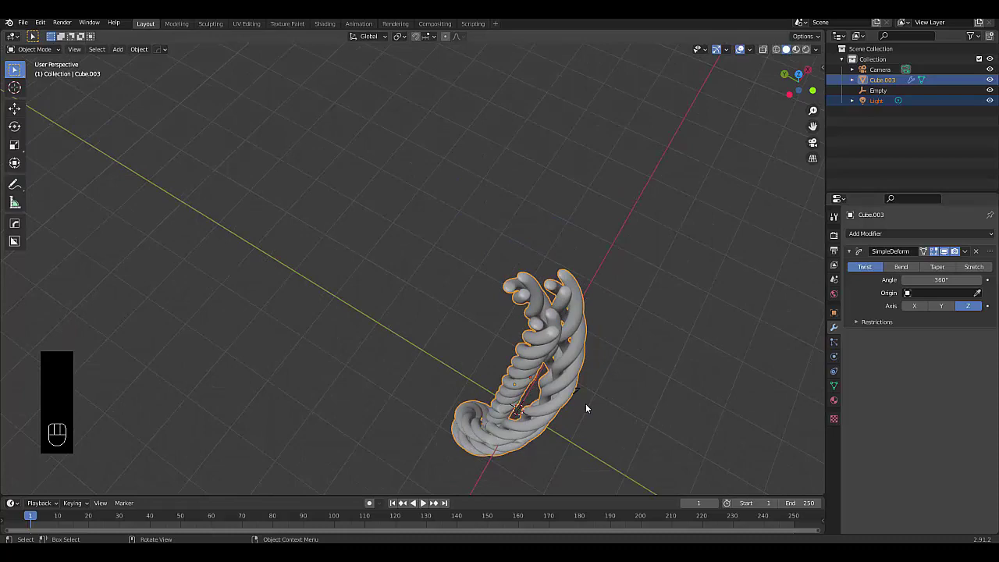
Step: From the front view, raise the Simple Deform twist angle to 1440°
key(KP_1)
scroll(511, 334, down, 4)
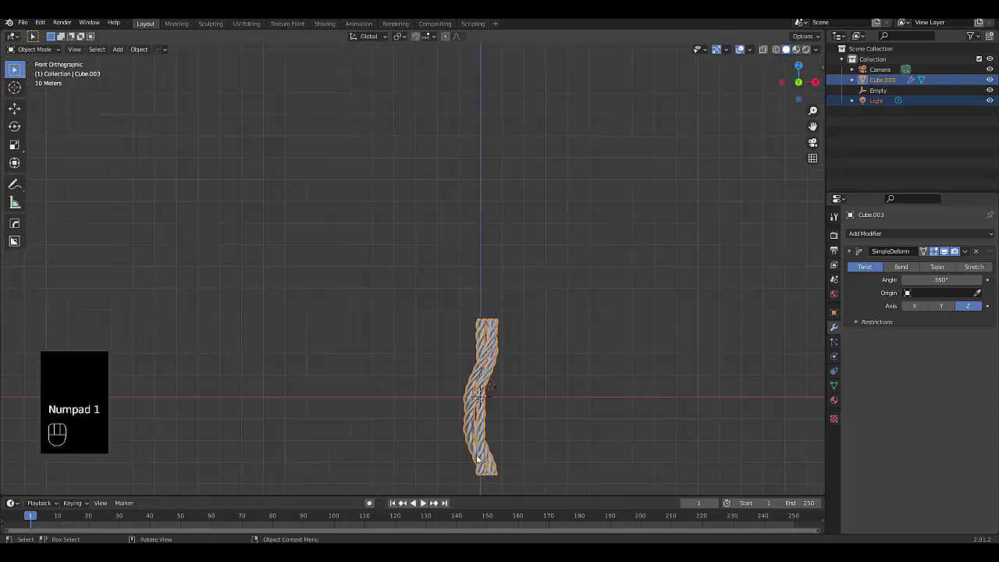
scroll(478, 470, up, 4)
scroll(478, 471, up, 3)
scroll(477, 458, down, 6)
scroll(503, 456, up, 4)
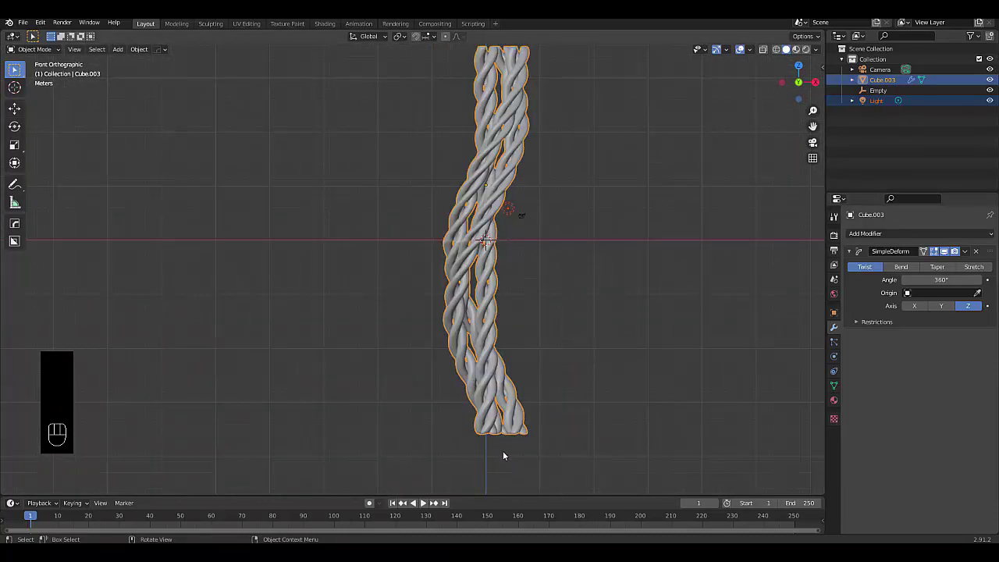
click(941, 280)
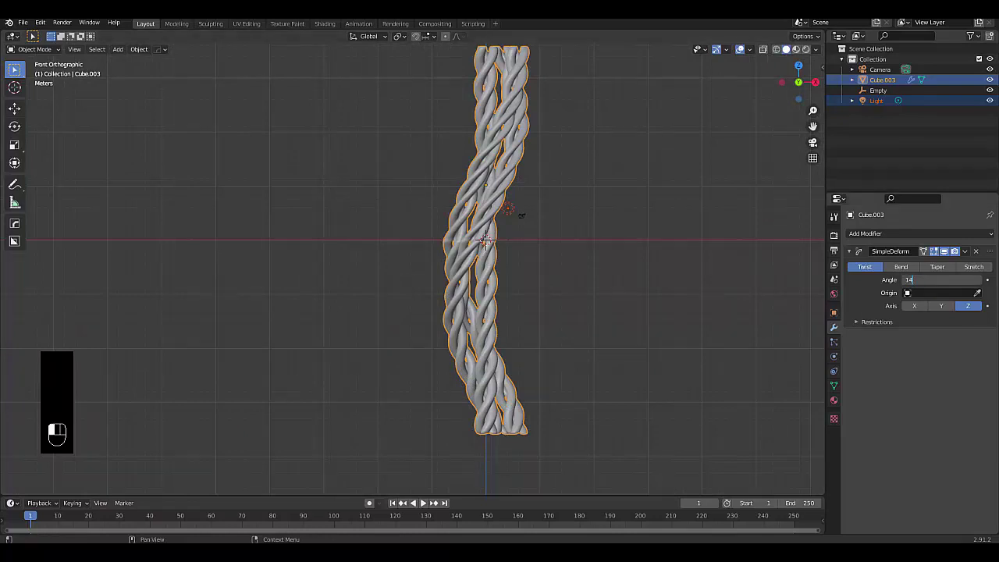
key(Return)
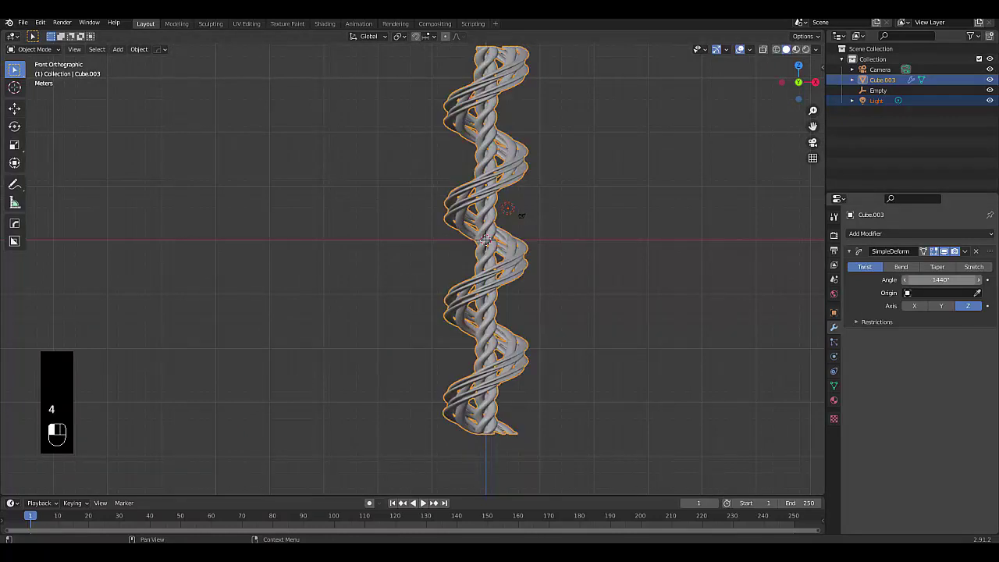
Step: Replace the twist angle with 2880° and view the spiral in perspective
scroll(544, 156, up, 3)
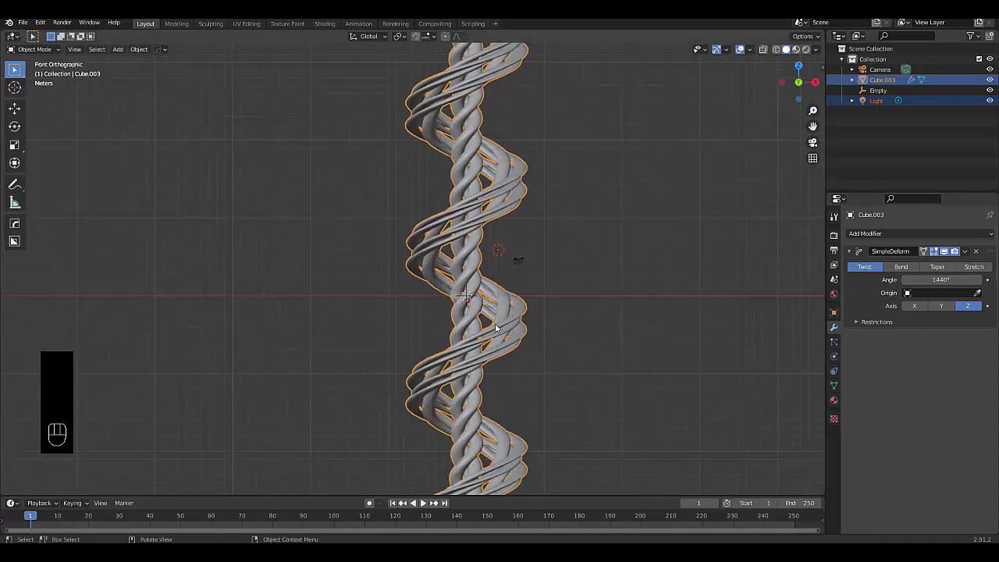
scroll(506, 214, down, 6)
scroll(484, 234, up, 8)
scroll(471, 255, down, 7)
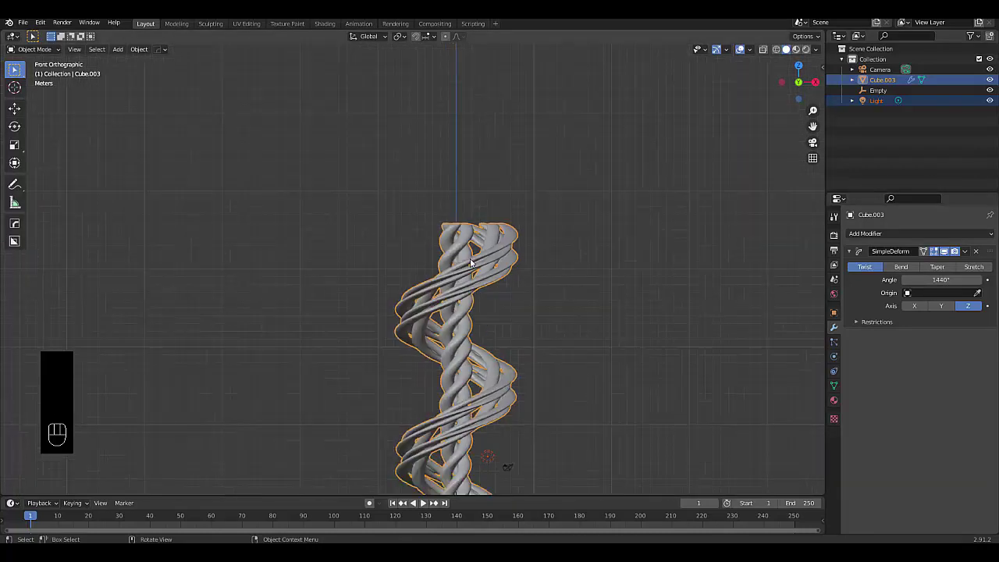
scroll(433, 279, up, 3)
click(942, 280)
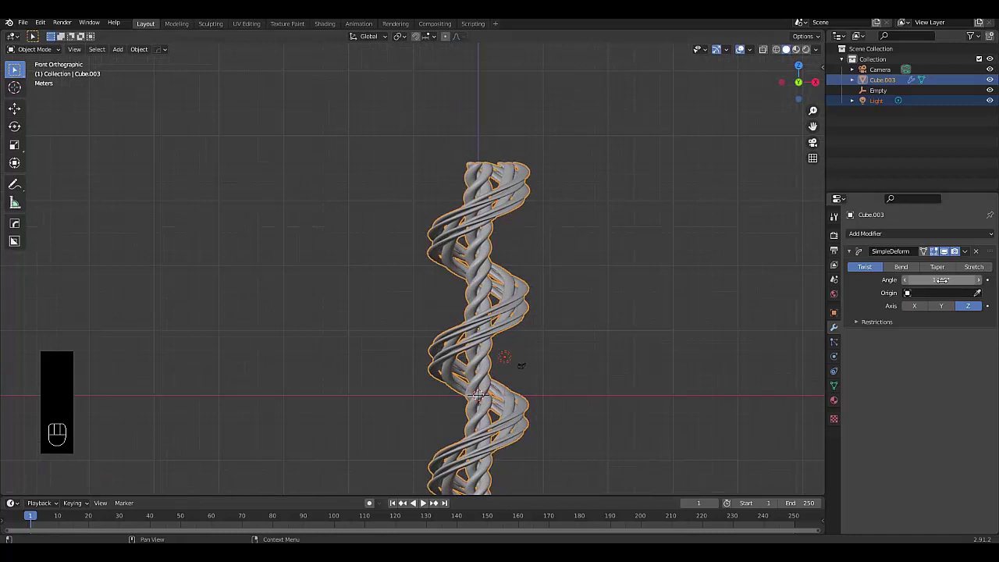
click(929, 280)
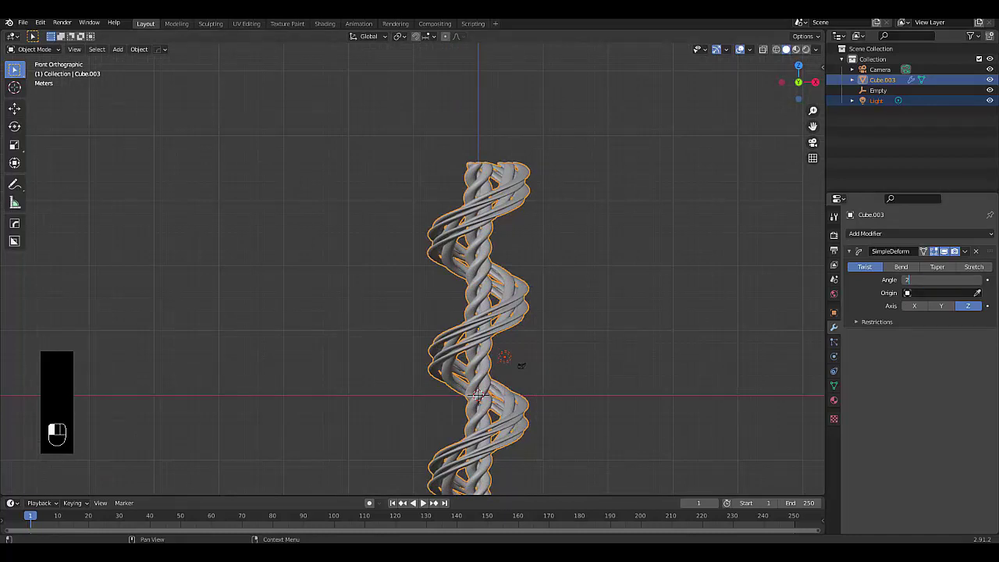
text(2880)
key(Return)
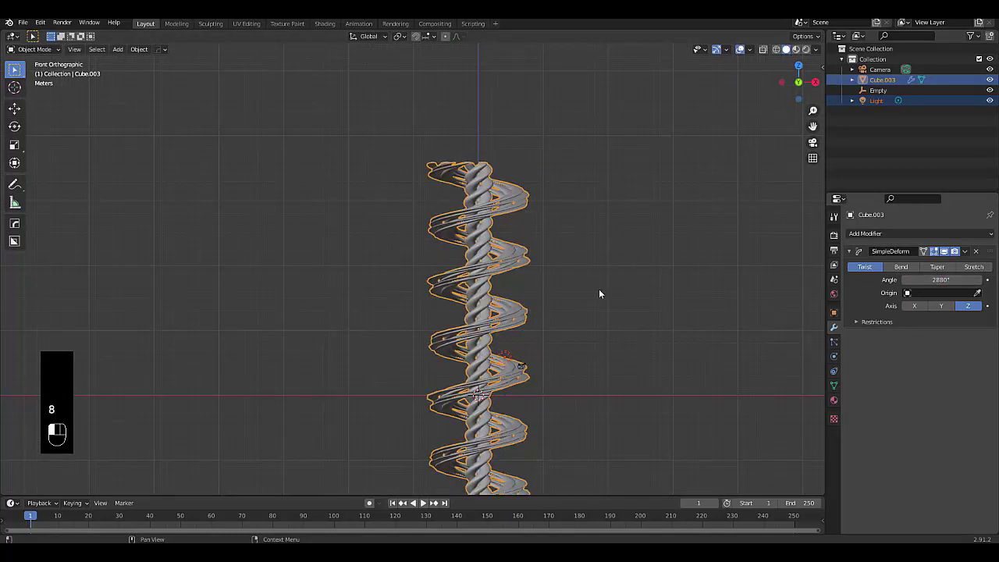
scroll(488, 349, down, 3)
scroll(476, 473, up, 4)
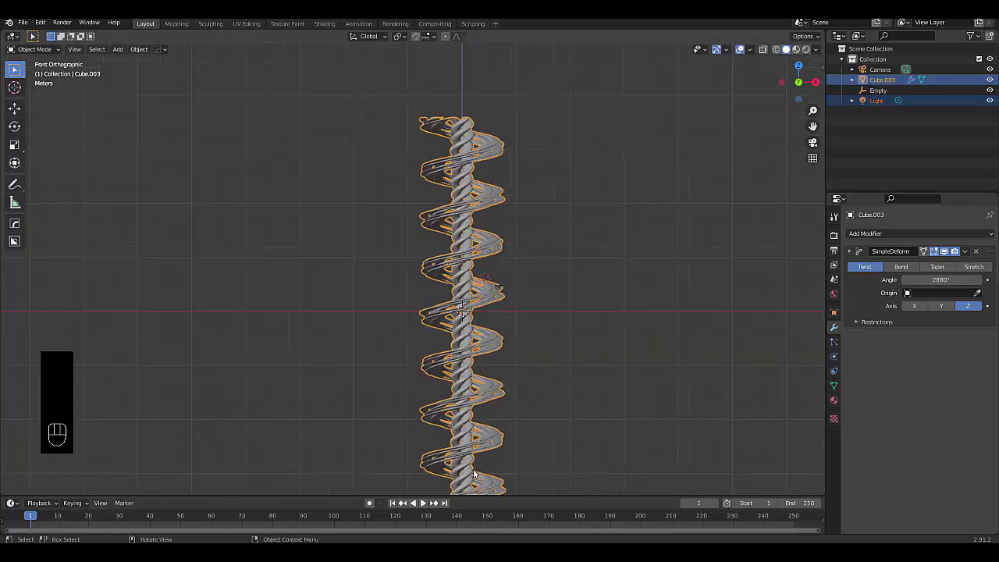
mouse_move(477, 474)
middle_down()
mouse_move(480, 464)
mouse_move(435, 457)
mouse_move(461, 468)
mouse_move(468, 461)
middle_up()
Step: Set the SimpleDeform modifier's Origin to the Empty object
click(960, 294)
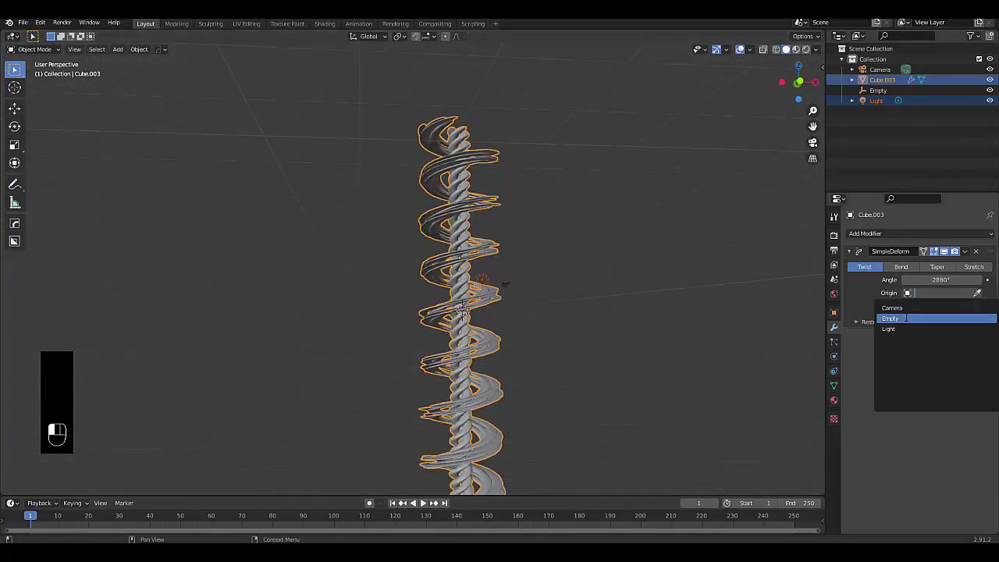
click(894, 320)
middle_drag(491, 384, 595, 374)
scroll(458, 457, down, 4)
scroll(459, 458, up, 5)
Step: Inspect the twisted rope from several angles standing upright, then deselect it
middle_drag(554, 344, 578, 293)
scroll(555, 358, down, 5)
scroll(579, 293, up, 4)
middle_drag(535, 411, 782, 345)
scroll(638, 407, down, 4)
scroll(602, 335, up, 3)
scroll(628, 322, up, 4)
scroll(653, 289, down, 6)
scroll(631, 384, up, 5)
click(743, 348)
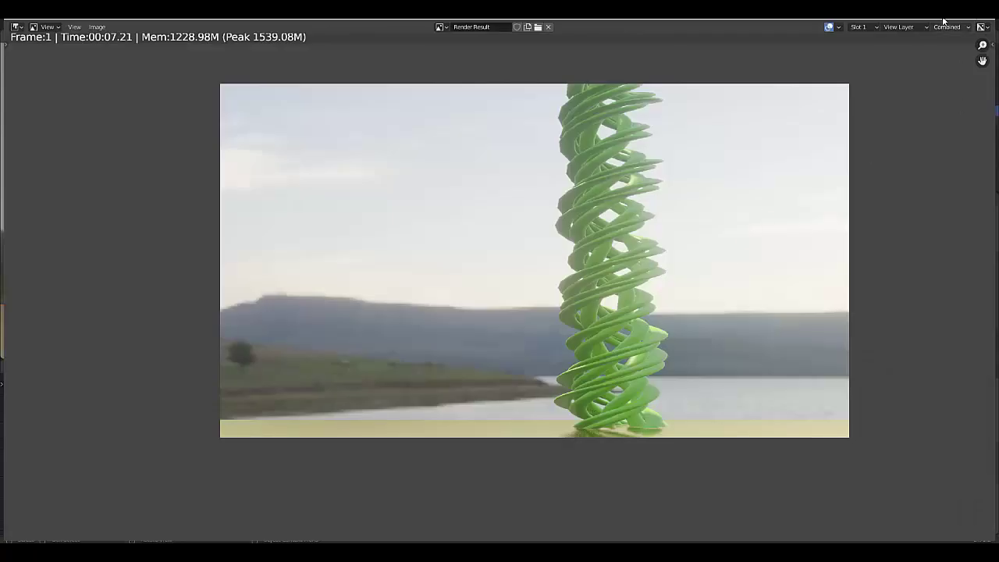
Step: Close the render result and leave camera view to look around the lakeside beanstalk
key(Escape)
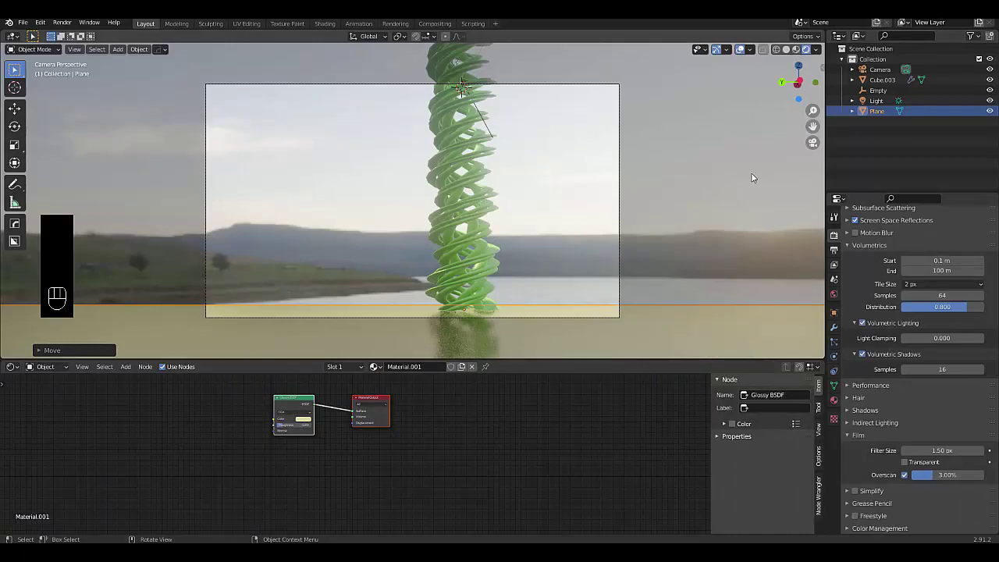
click(812, 144)
middle_drag(495, 189, 661, 212)
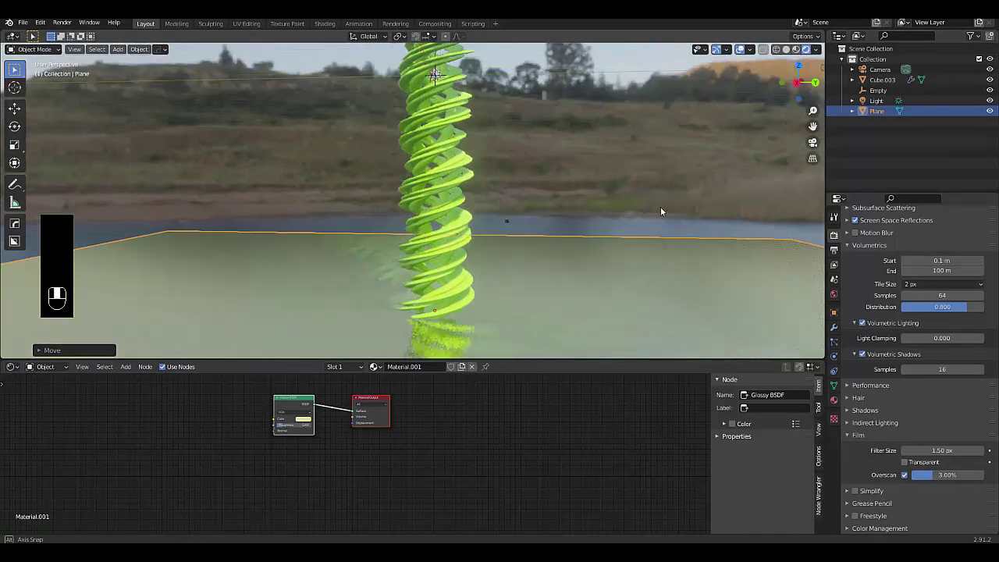
middle_drag(436, 187, 501, 219)
scroll(516, 223, up, 2)
Step: Change the beanstalk's SimpleDeform Angle to 1440° and check the looser helix with the boats behind
click(526, 224)
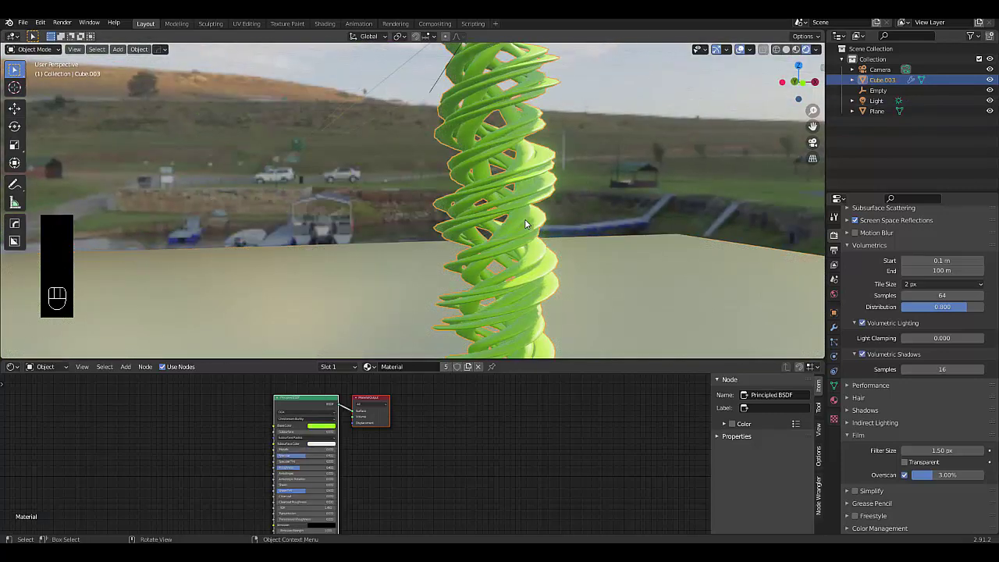
click(834, 328)
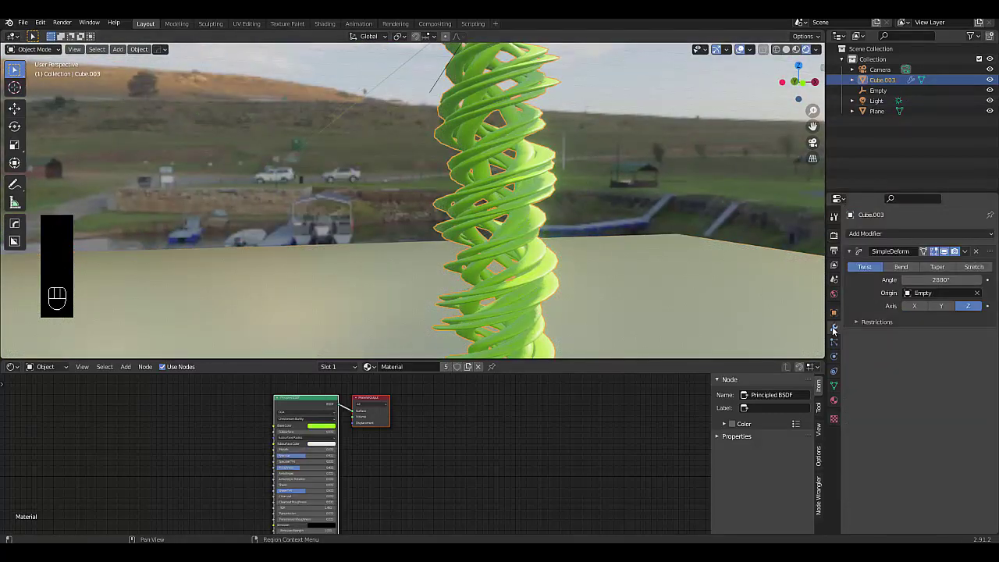
click(940, 279)
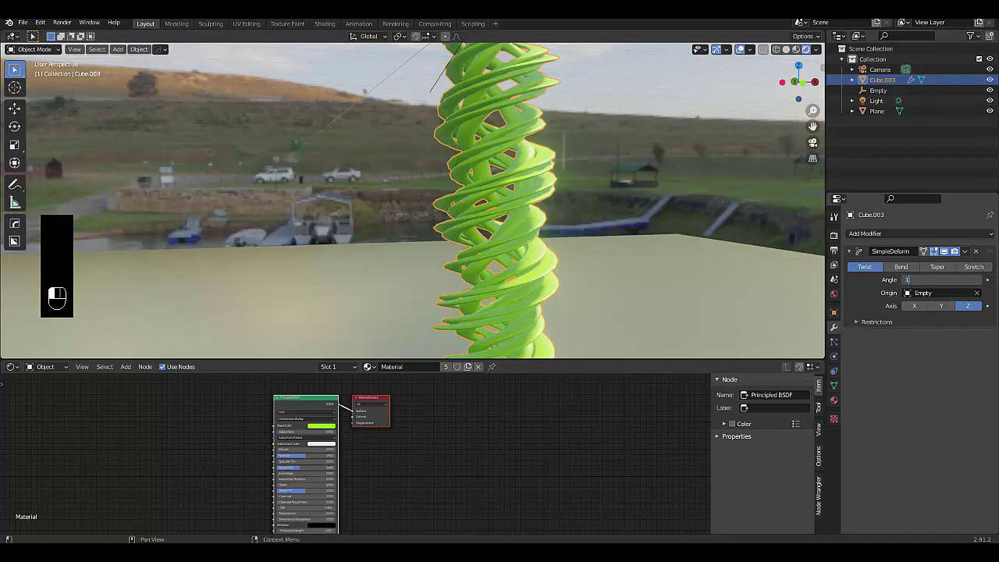
key(Return)
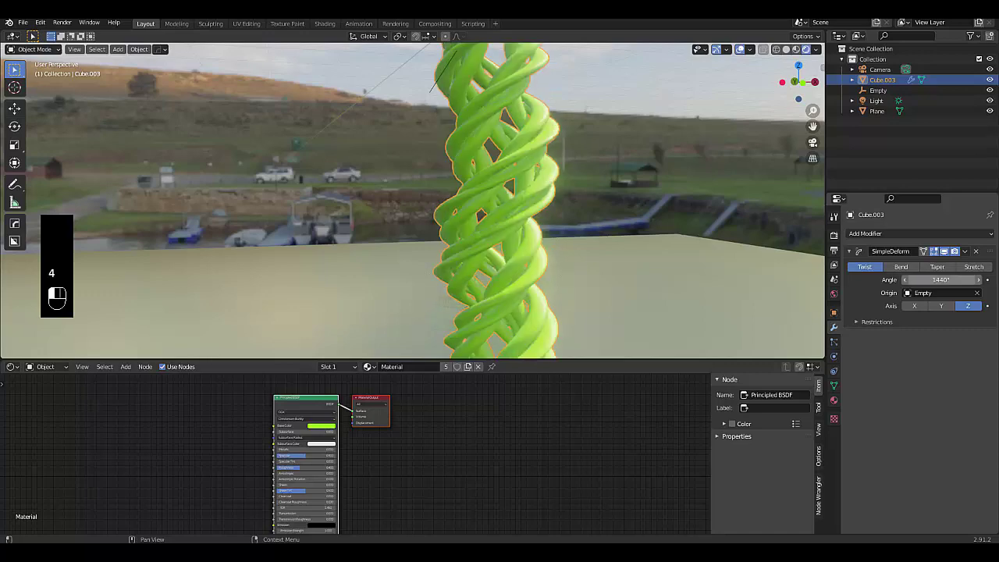
middle_drag(546, 247, 305, 209)
scroll(313, 209, up, 3)
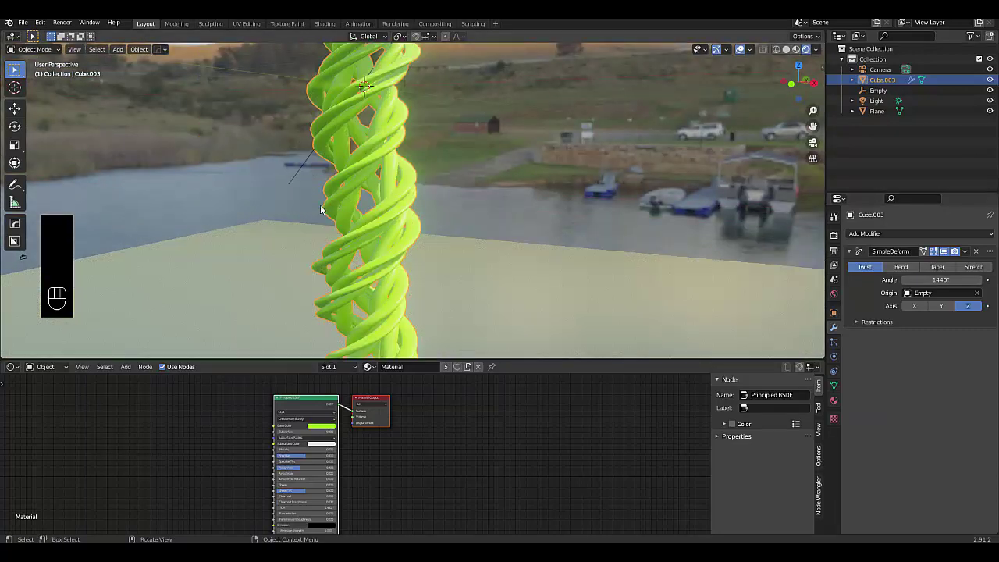
middle_drag(405, 231, 415, 230)
scroll(415, 230, down, 3)
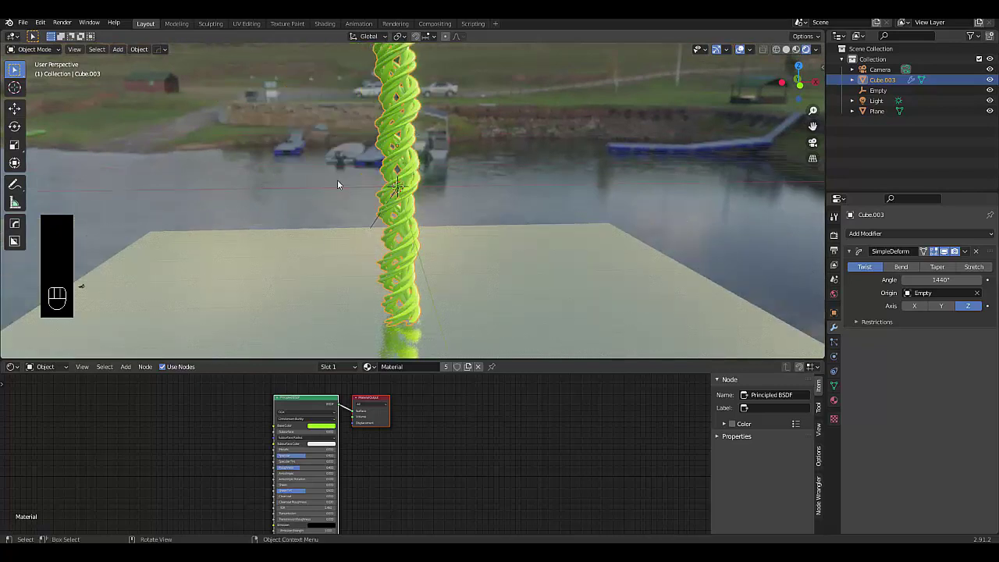
scroll(356, 184, up, 2)
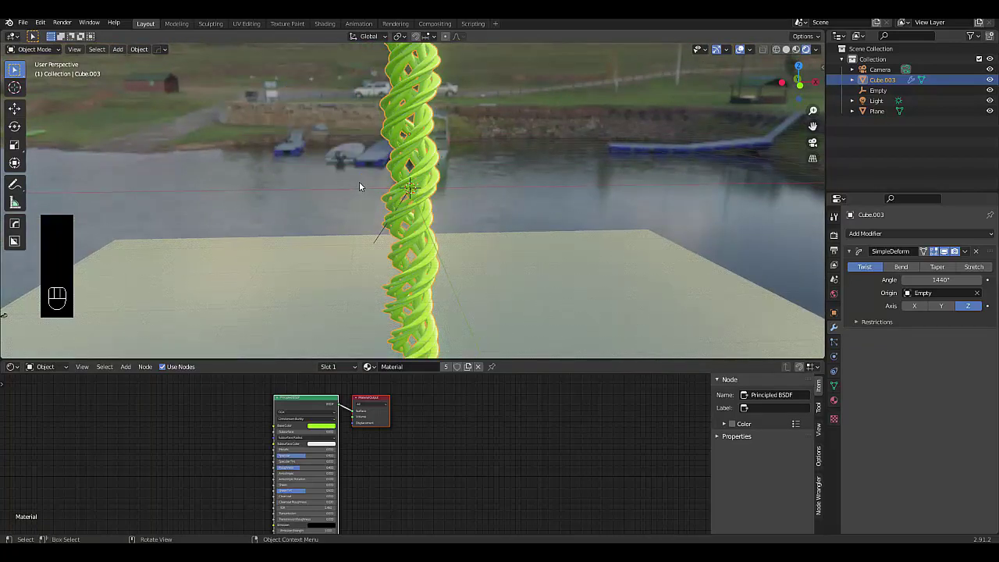